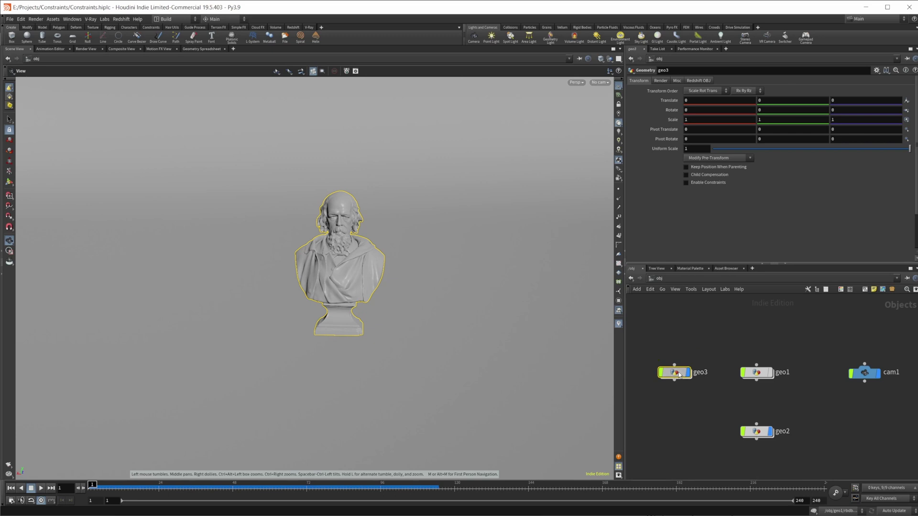
Open the geo3 object's network and bring the bust and its node chain ending in matchsize1 into view.
double_click(674, 372)
middle_click_drag(713, 377, 732, 389)
left_click_drag(673, 308, 732, 395)
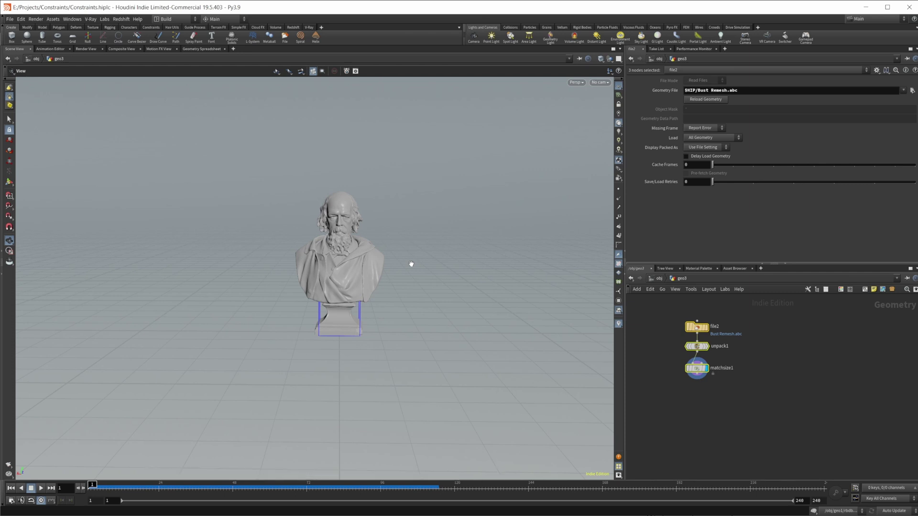
scroll(341, 263, "up", 3)
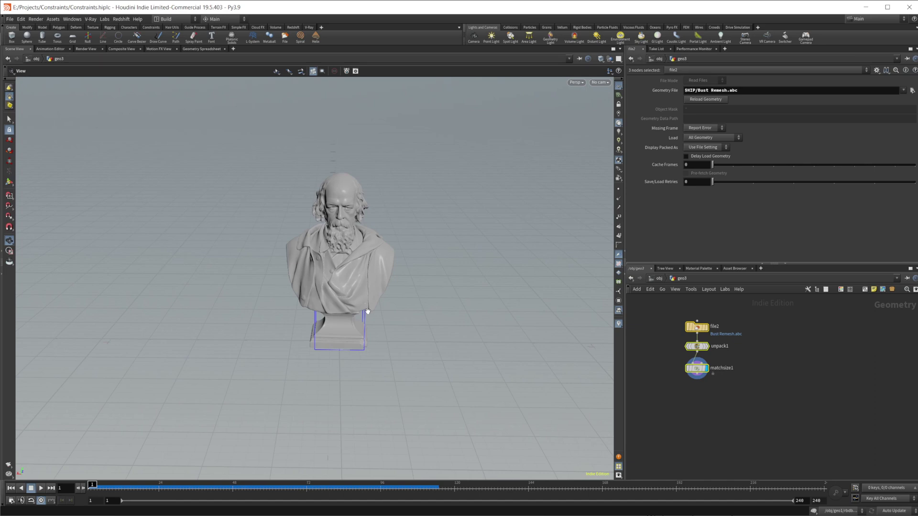
scroll(348, 319, "up", 2)
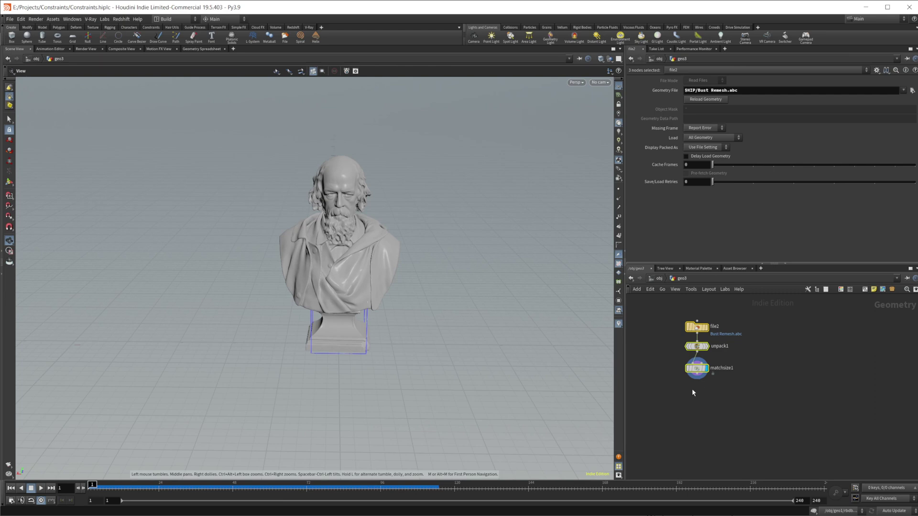
scroll(692, 390, "up", 1)
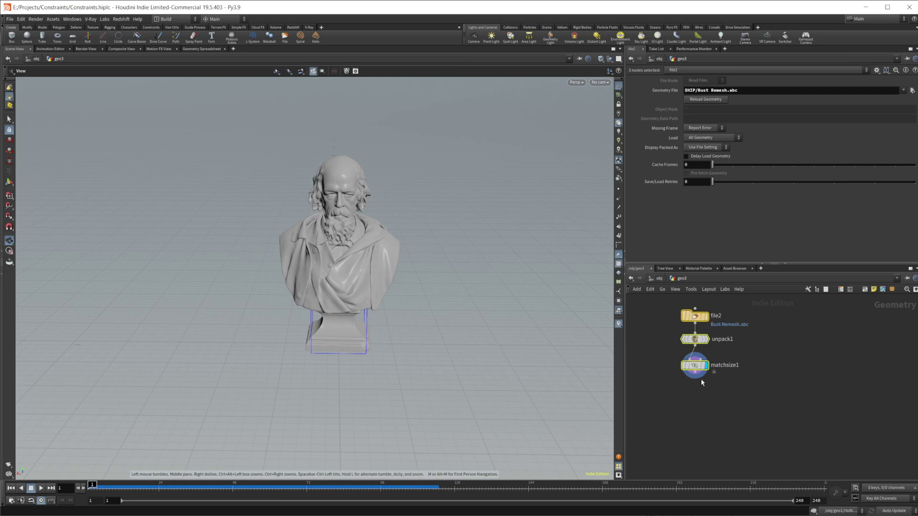
Add a Scatter node fed by matchsize1 and display its points.
middle_click_drag(712, 404, 714, 401)
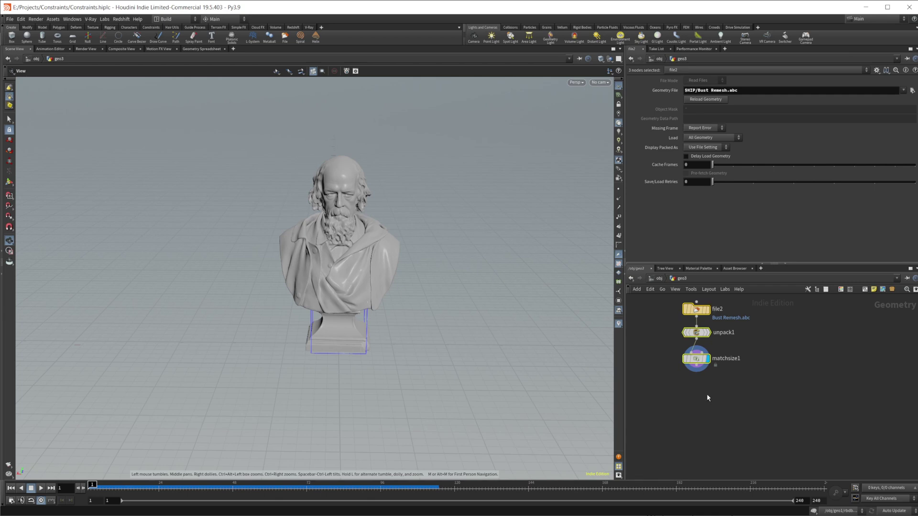
key("Tab")
type("null")
key("Return")
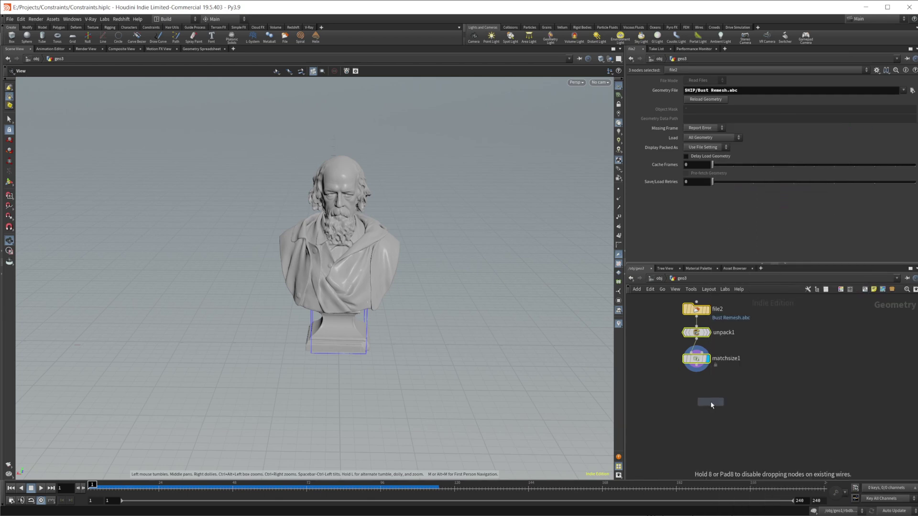
left_click(710, 402)
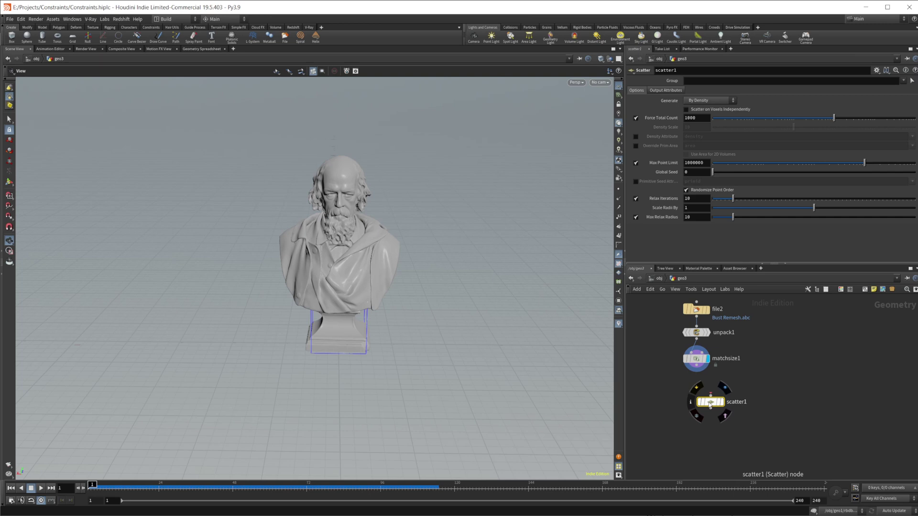
scroll(709, 405, "up", 5)
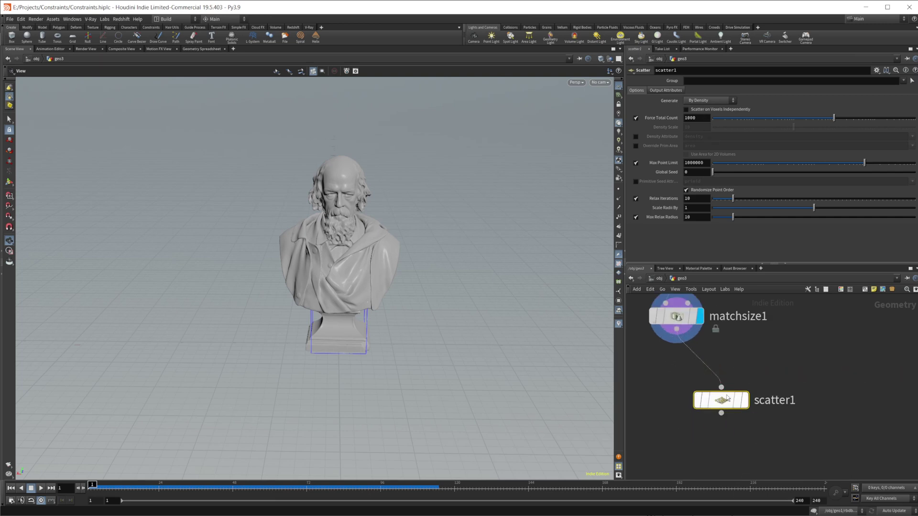
left_click(745, 400)
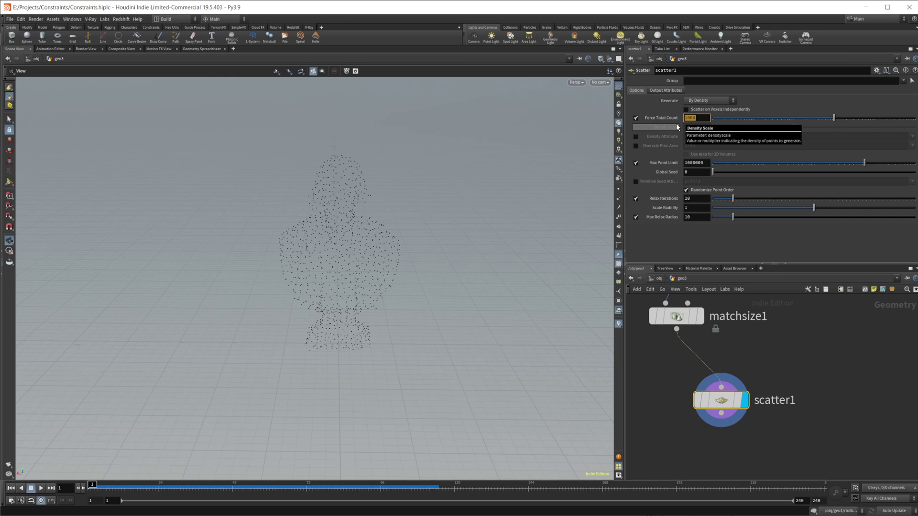
Set the Scatter node's Force Total Count to 140.
key("BackSpace")
type("140")
key("Return")
Add a Voronoi Fracture node below scatter1.
middle_click_drag(685, 458, 683, 422)
key("Tab")
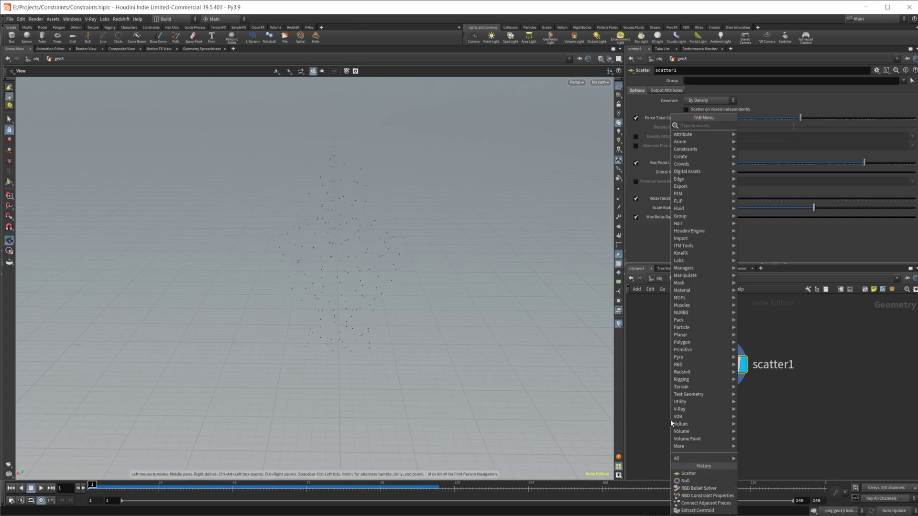
type("voron")
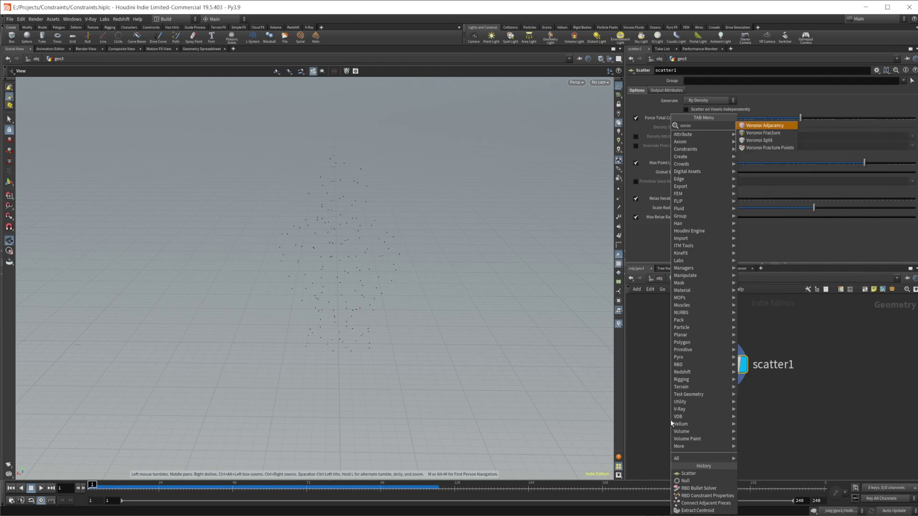
key("Down")
key("Return")
left_click(671, 420)
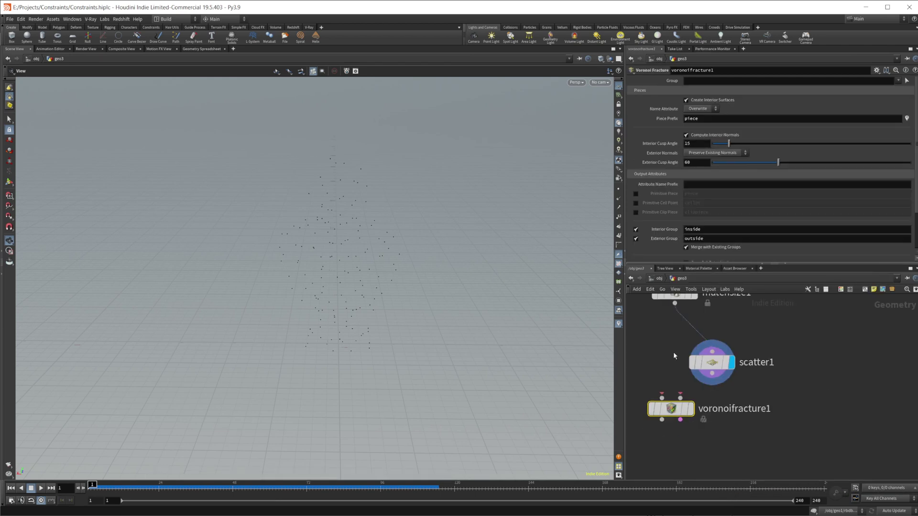
Connect matchsize1 to the Voronoi Fracture's first input and scatter1 to its second input, with the fractured bust displayed.
middle_click_drag(673, 353, 688, 367)
left_click_drag(686, 422, 690, 429)
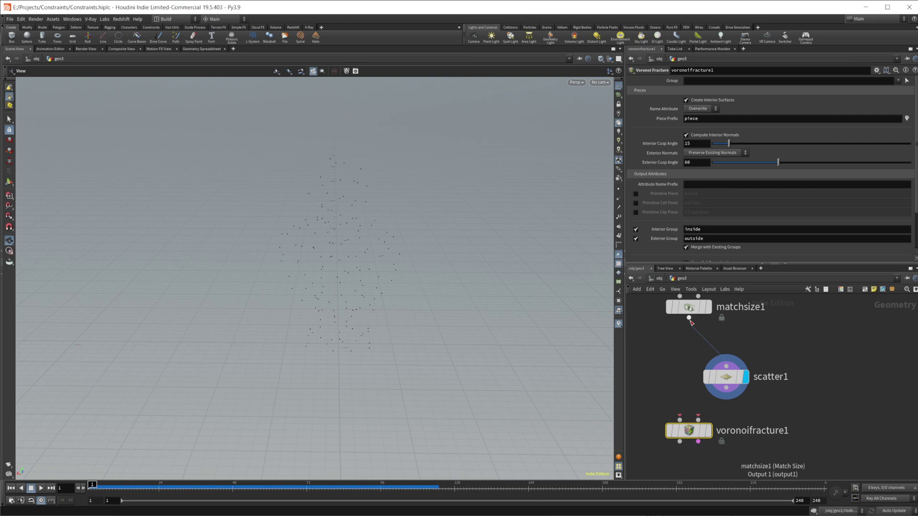
left_click_drag(689, 317, 680, 420)
left_click_drag(725, 388, 698, 420)
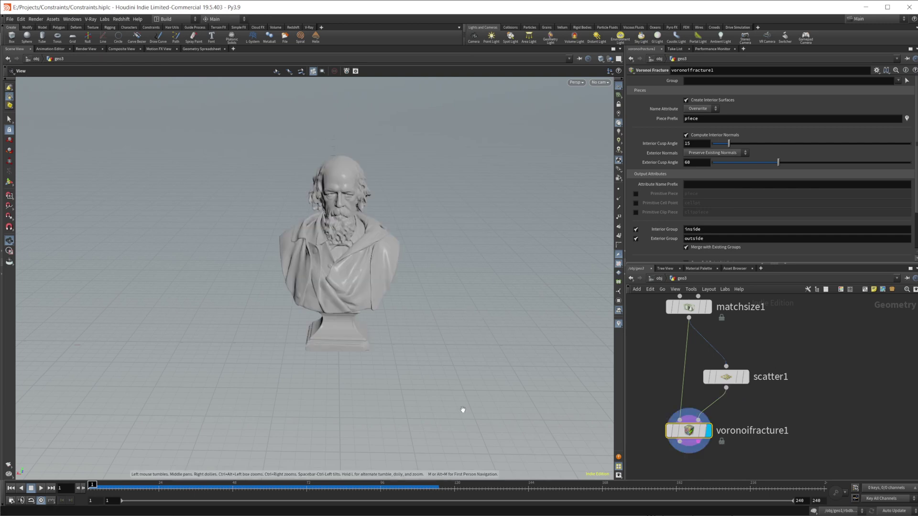
Add an RBD Exploded View node fed by the first output of voronoifracture1 and display the separated bust pieces.
scroll(667, 401, "down", 4)
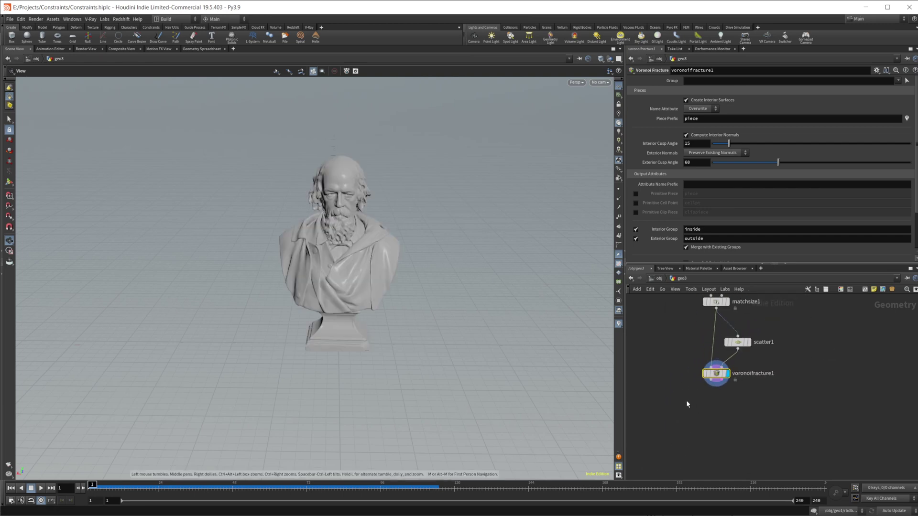
key("Tab")
type("rbd")
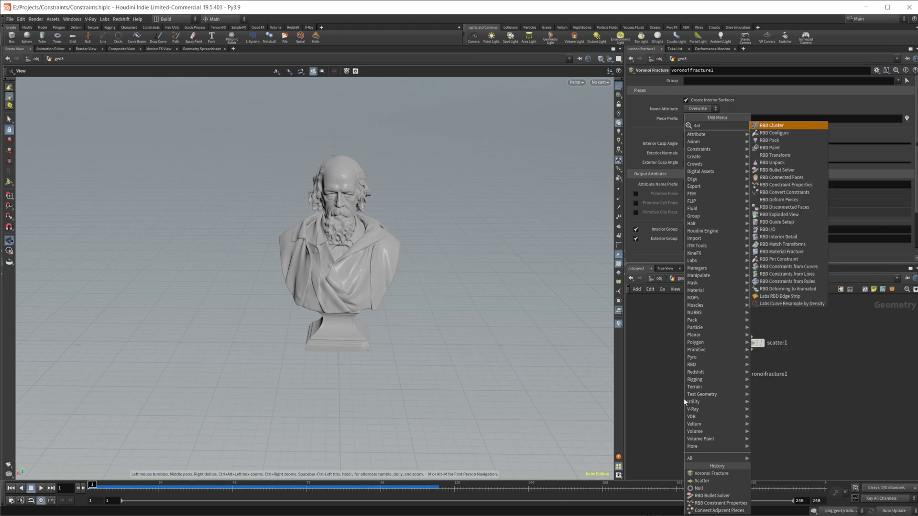
type("ex")
key("Return")
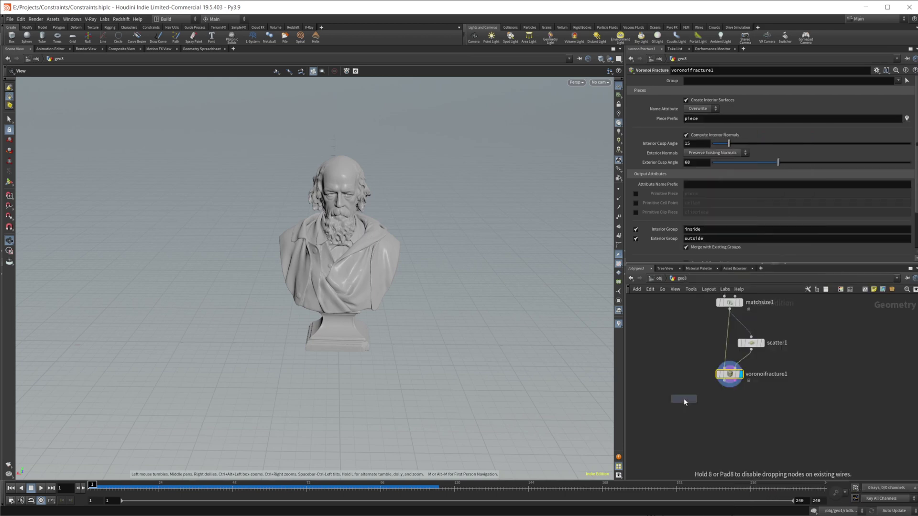
left_click(684, 399)
scroll(684, 400, "up", 4)
left_click_drag(766, 361, 668, 386)
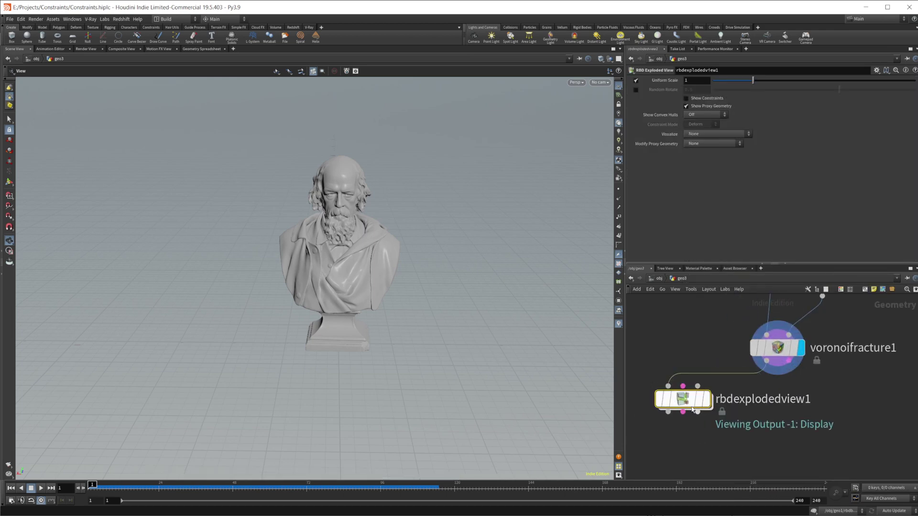
left_click(705, 399)
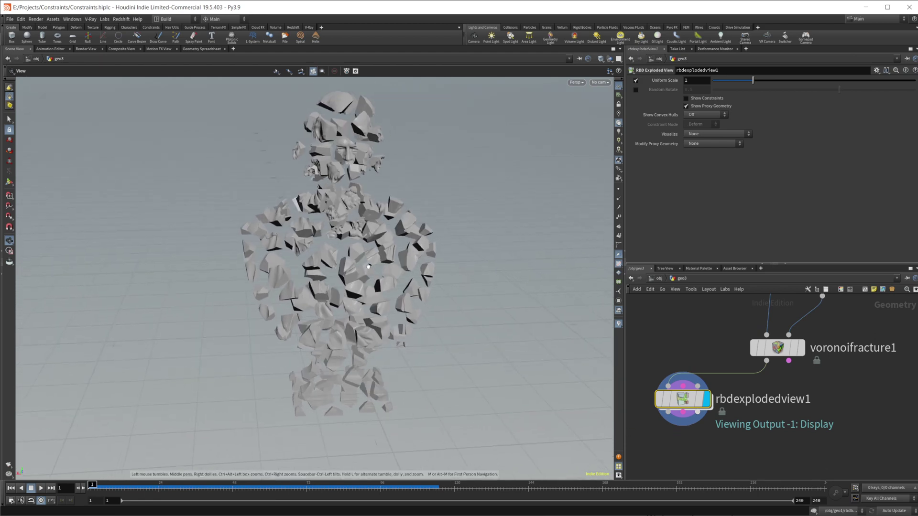
scroll(365, 253, "down", 2)
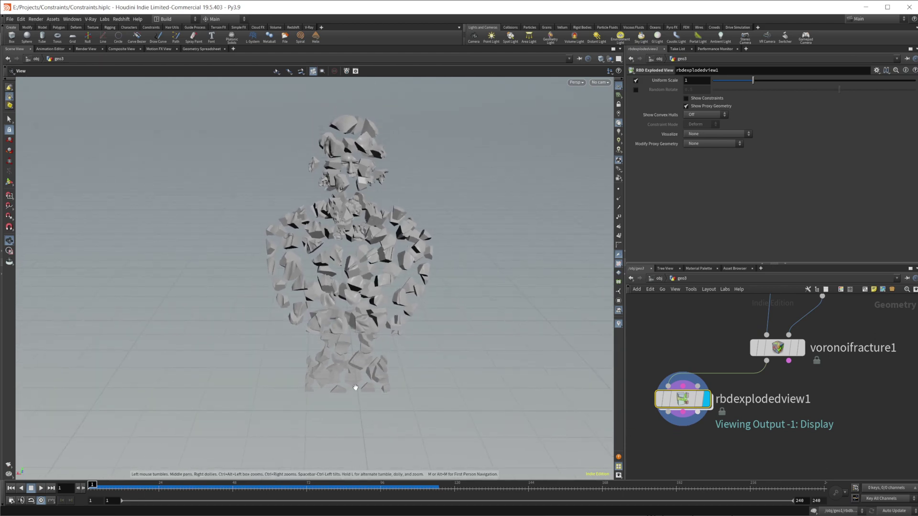
left_click_drag(356, 344, 416, 283)
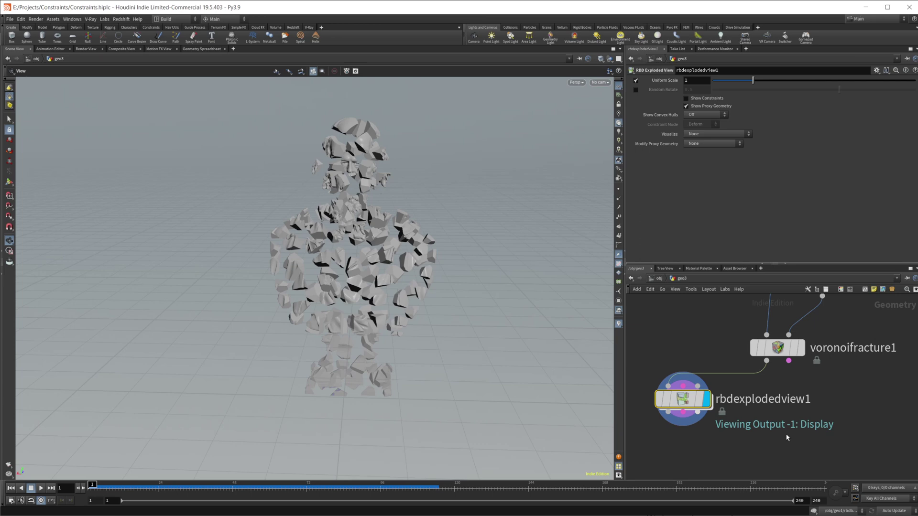
Add an Extract Centroid node fed by the first output of voronoifracture1 and display the piece centroids.
scroll(765, 438, "down", 2)
left_click_drag(720, 417, 669, 417)
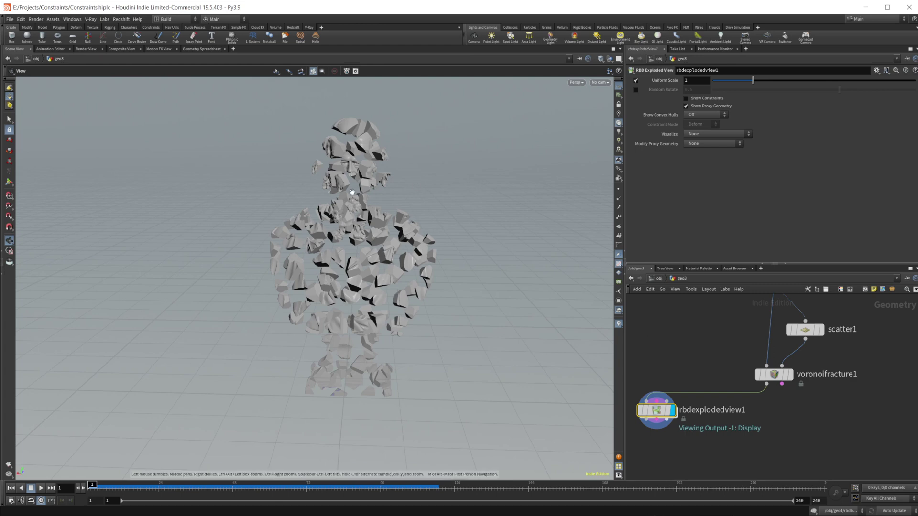
left_click_drag(392, 343, 403, 264)
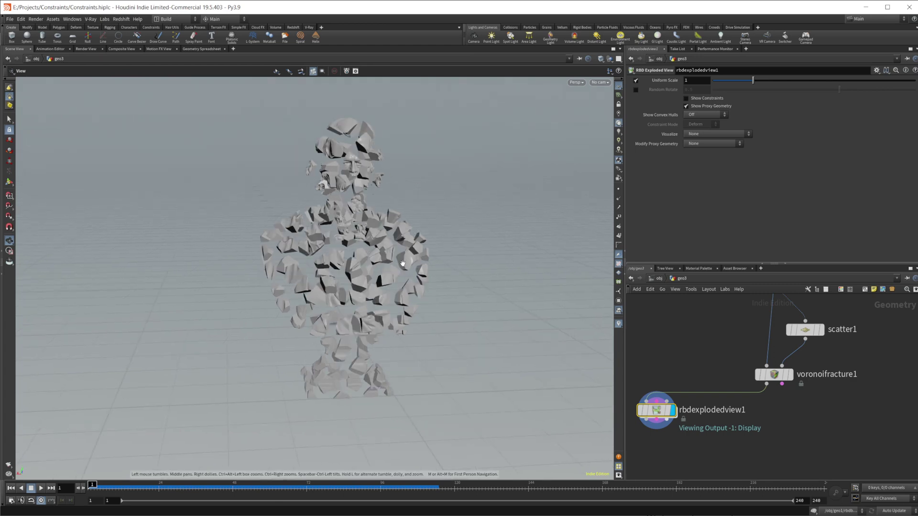
left_click_drag(377, 313, 420, 337)
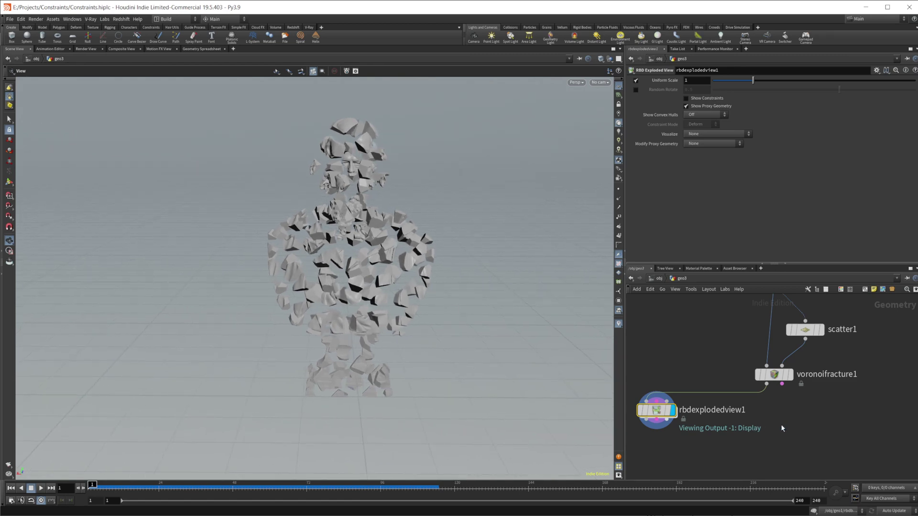
middle_click_drag(788, 426, 747, 405)
key("Tab")
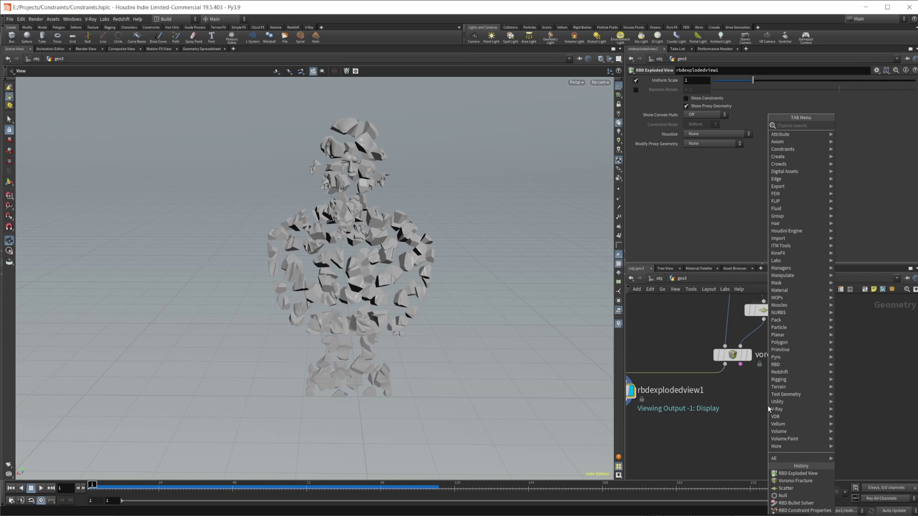
type("extr")
key("Return")
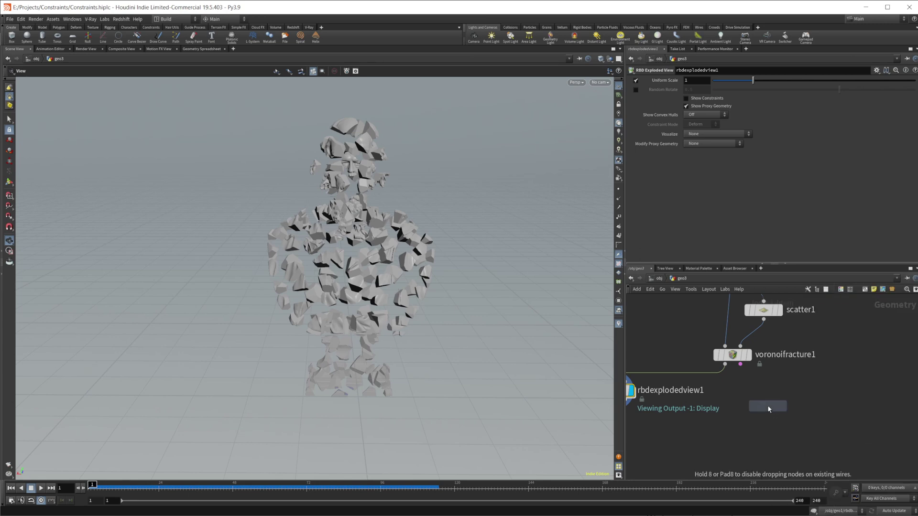
left_click(767, 405)
scroll(767, 405, "up", 2)
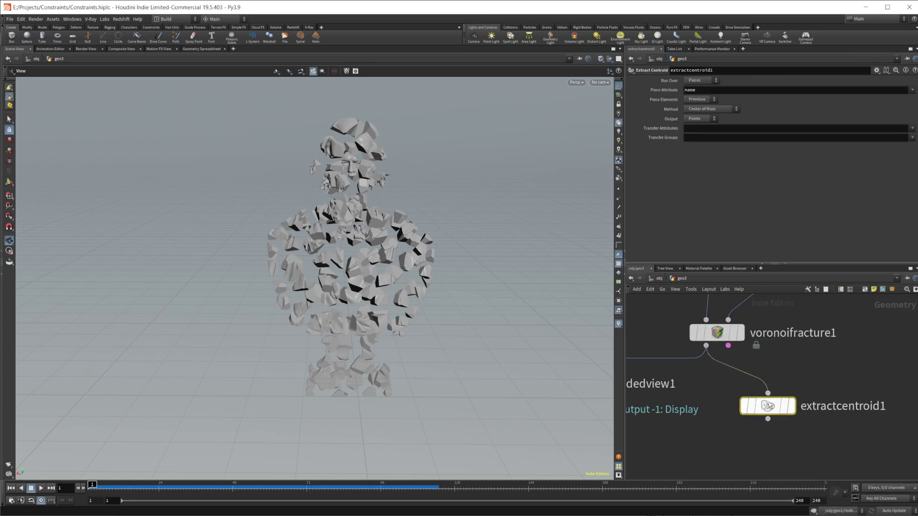
left_click(792, 406)
Add a Connect Adjacent Pieces node after extractcentroid1 and display its result.
middle_click_drag(752, 455, 728, 390)
key("Tab")
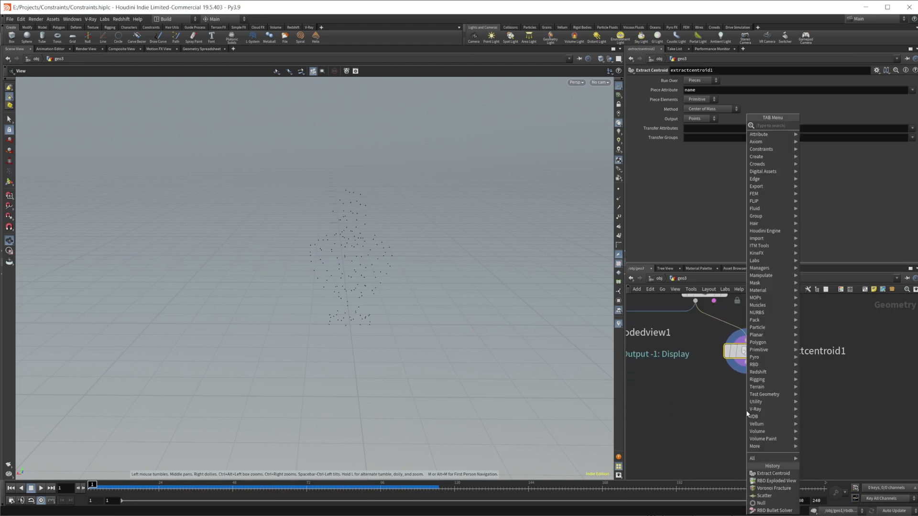
type("conn")
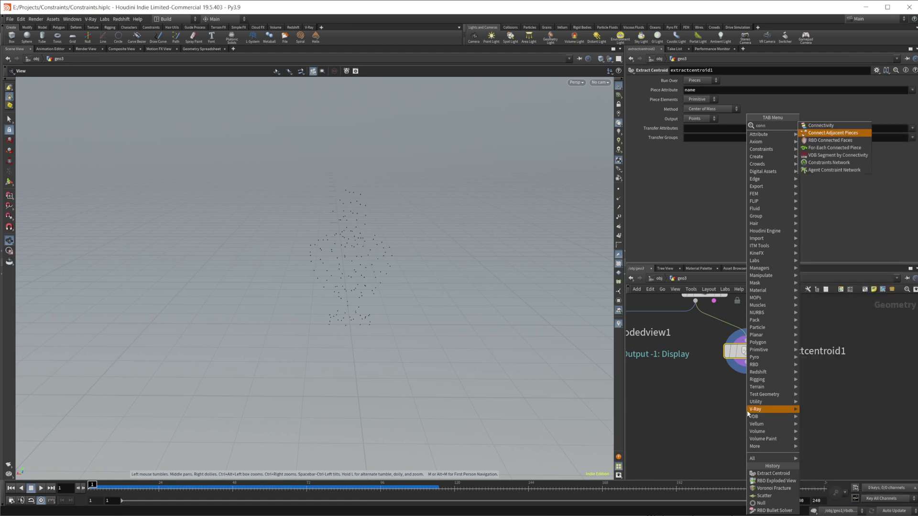
key("Return")
left_click(747, 410)
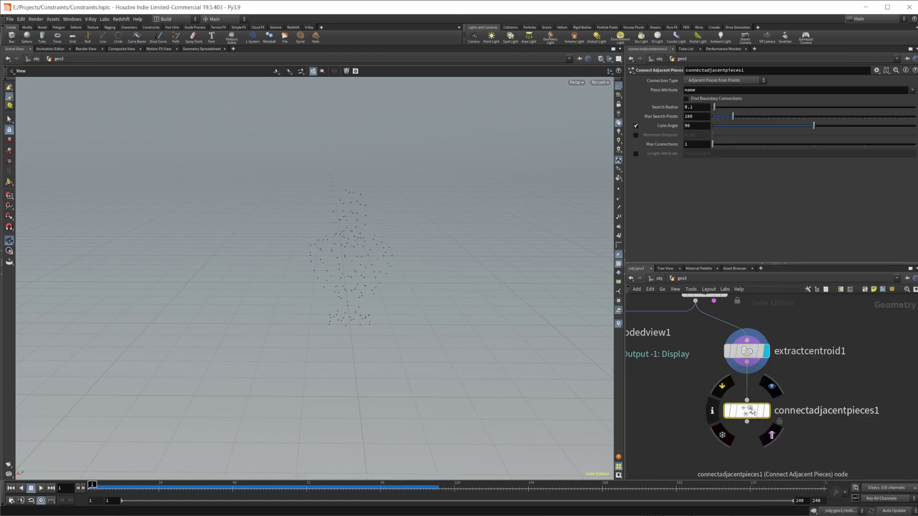
left_click(766, 410)
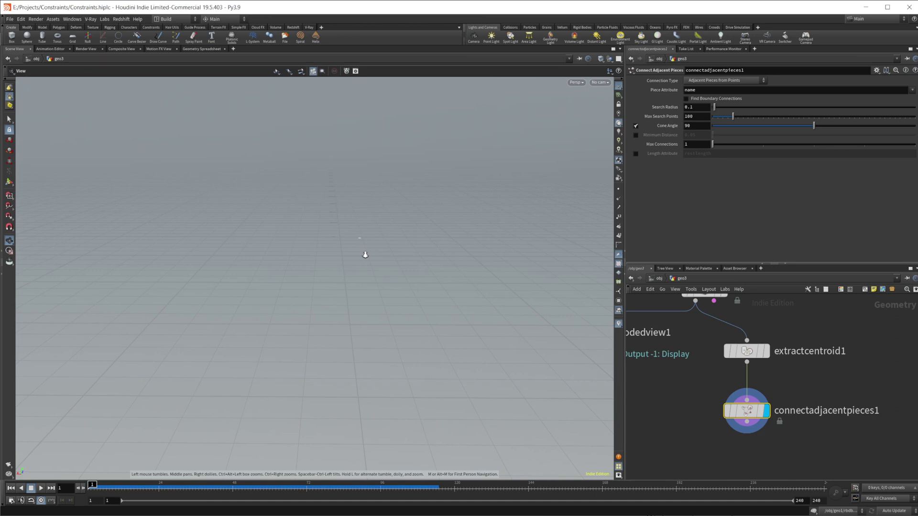
Set the Connect Adjacent Pieces Search Radius to 1.12 and Max Connections to 3.
left_click_drag(365, 255, 404, 262)
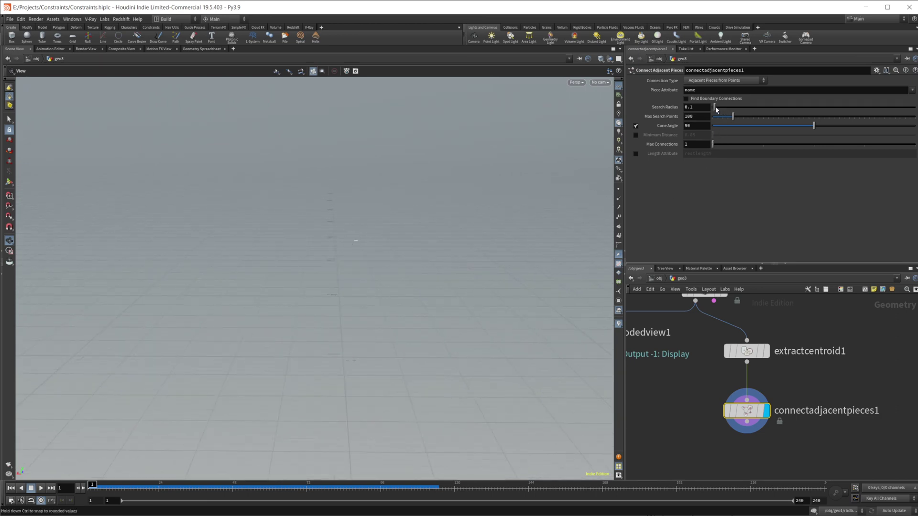
left_click_drag(715, 109, 735, 111)
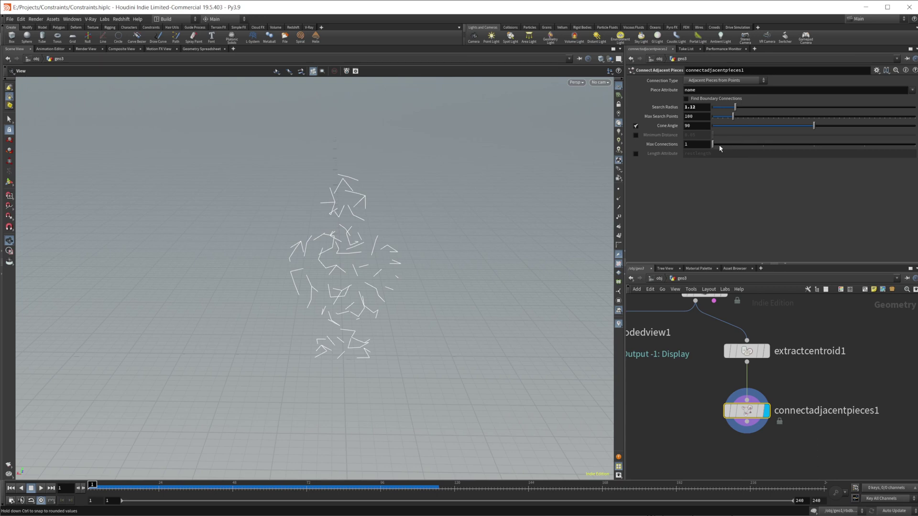
left_click_drag(720, 148, 835, 159)
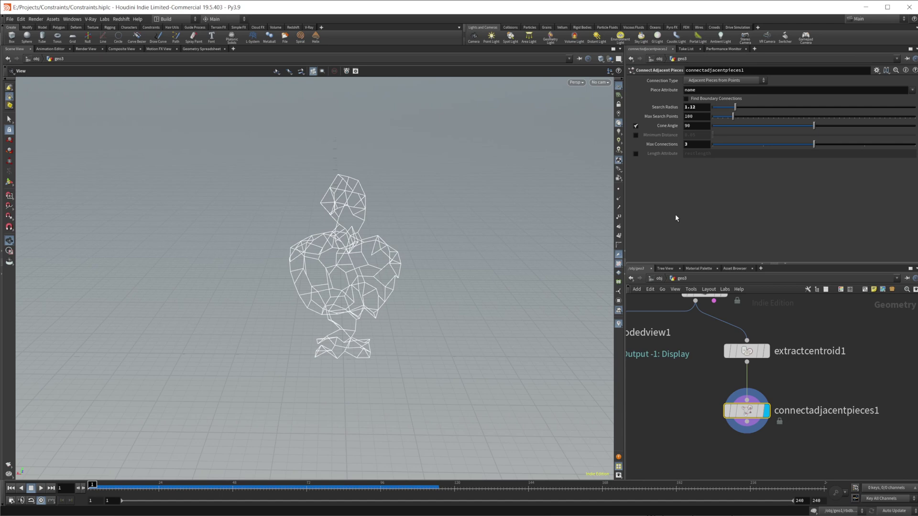
left_click_drag(338, 285, 348, 316)
left_click_drag(329, 254, 306, 253)
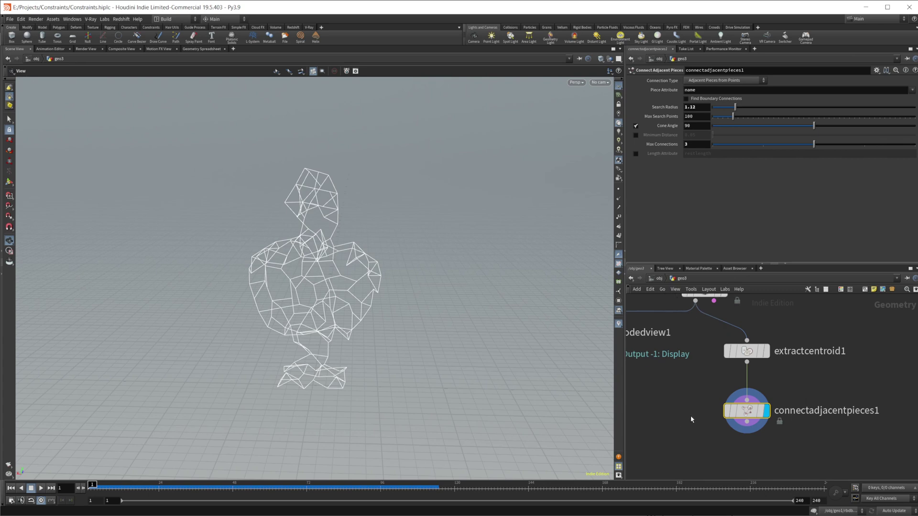
Add an RBD Constraint Properties node below connectadjacentpieces1.
middle_click_drag(691, 417, 687, 413)
middle_click_drag(730, 450, 754, 442)
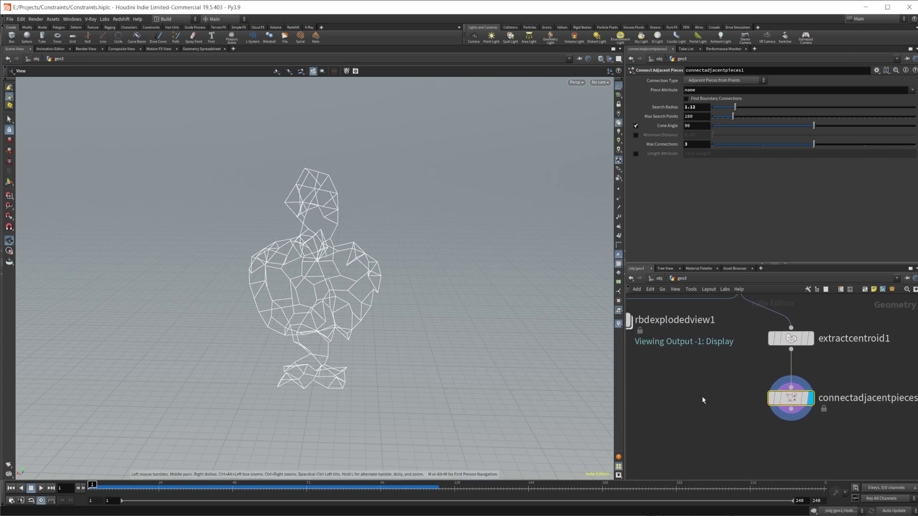
scroll(741, 428, "down", 3)
middle_click_drag(740, 428, 714, 422)
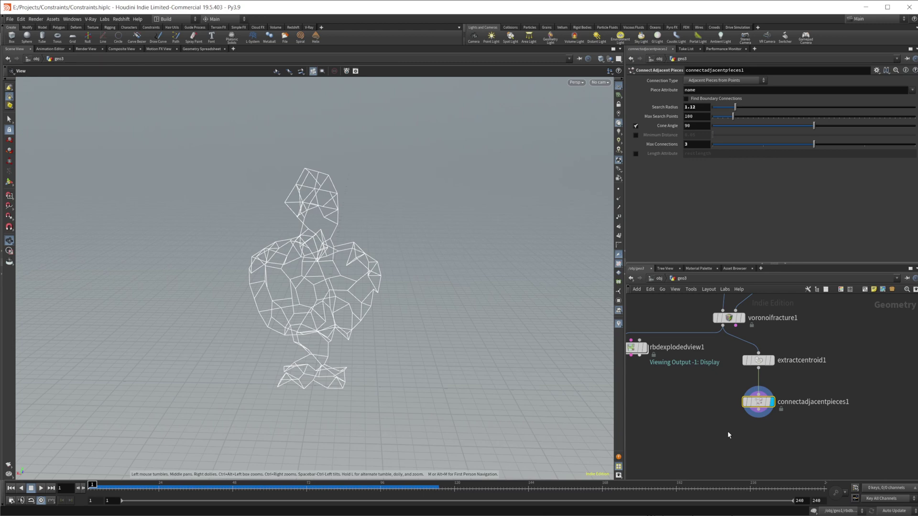
key("Tab")
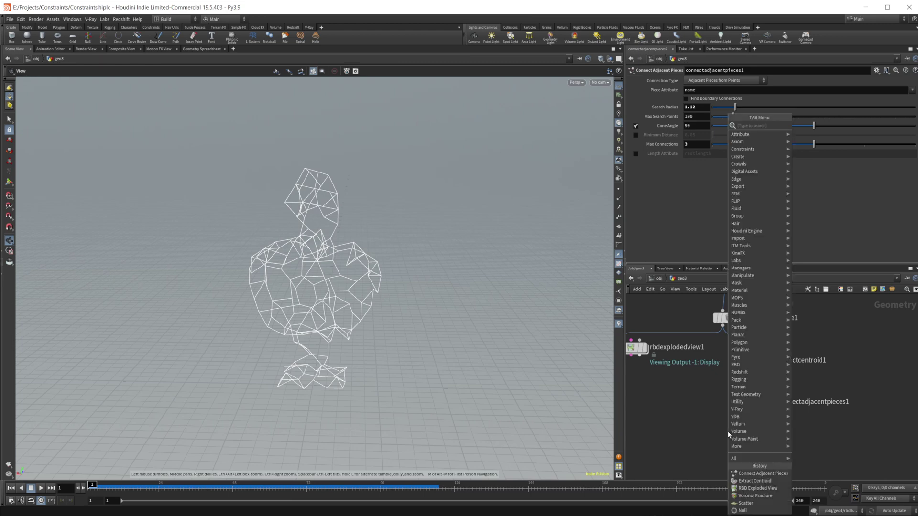
type("rb")
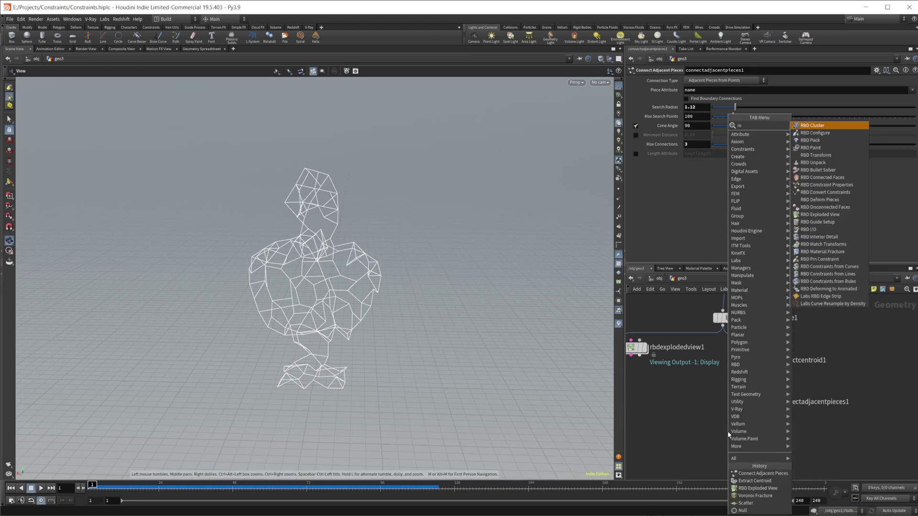
type("d con")
key("Down")
key("Return")
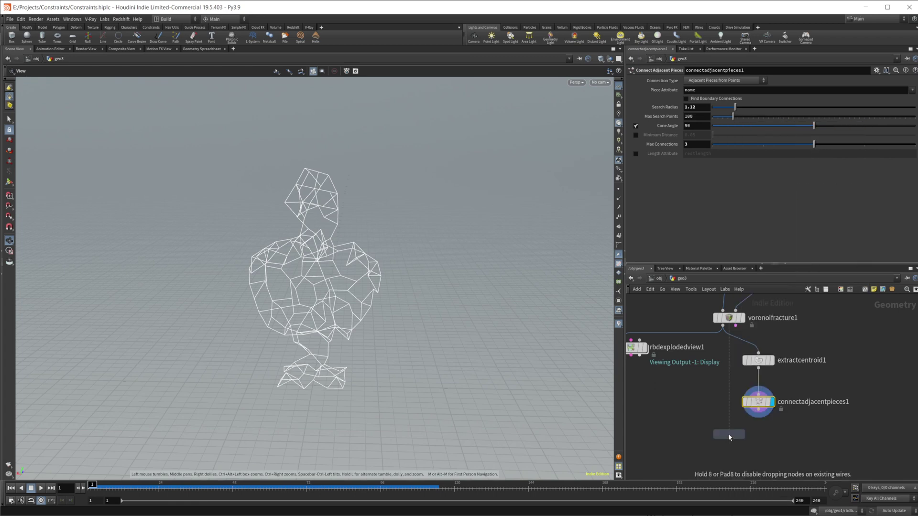
left_click(727, 434)
Wire connectadjacentpieces1 into the second input of rbdconstraintproperties1 and voronoifracture1's first output into its first input, and display the node.
left_click_drag(759, 414, 729, 427)
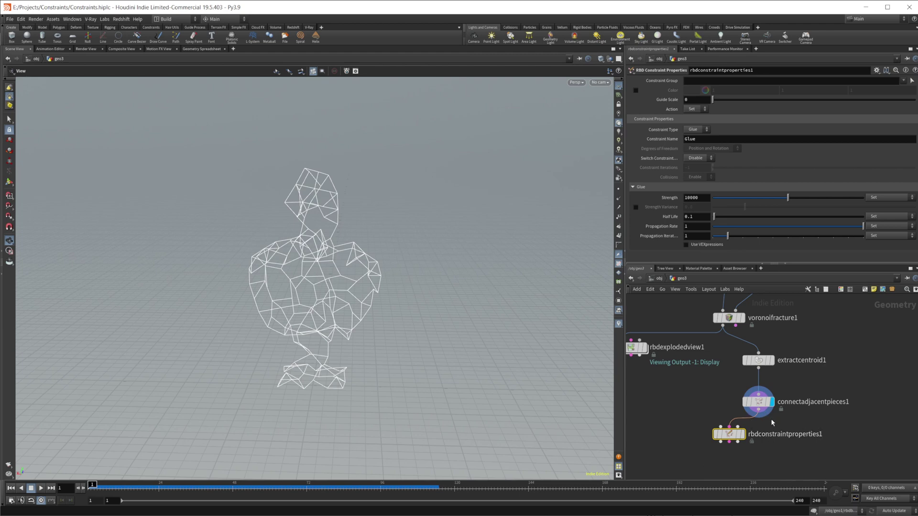
left_click_drag(722, 325, 720, 427)
key("r")
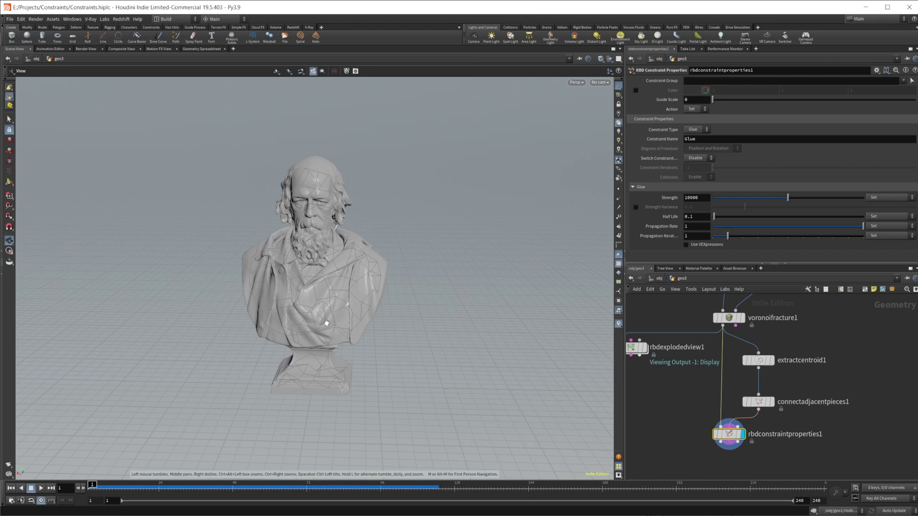
mouse_move(327, 323)
left_mouse_down()
mouse_move(352, 282)
mouse_move(325, 320)
left_mouse_up()
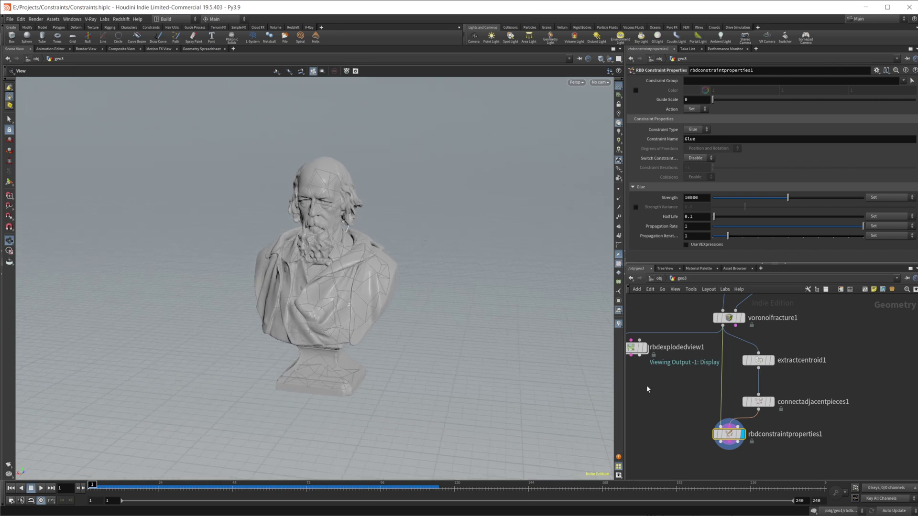
middle_click_drag(790, 465, 782, 437)
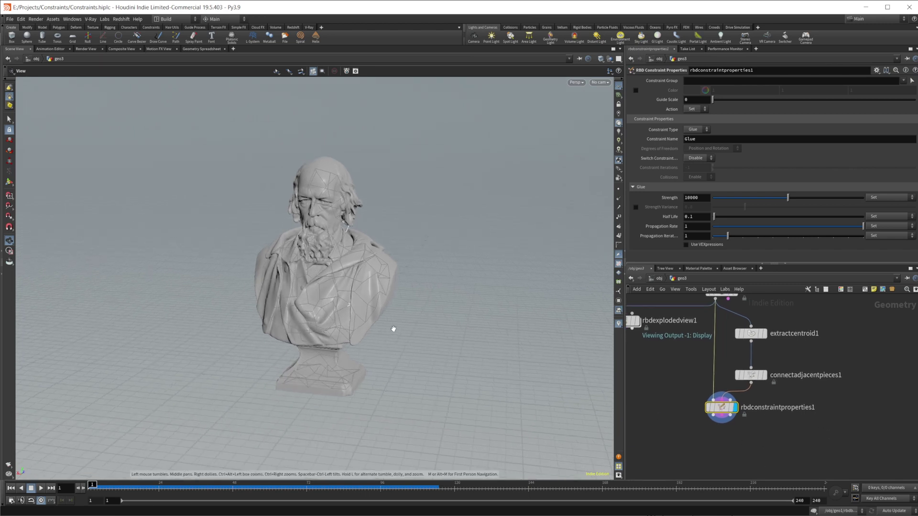
left_click_drag(389, 328, 403, 320)
Add a displayed Null node fed by the second output of rbdconstraintproperties1 and inspect its primitive attributes in the Geometry Spreadsheet.
middle_click_drag(737, 451, 732, 418)
key("Tab")
type("null")
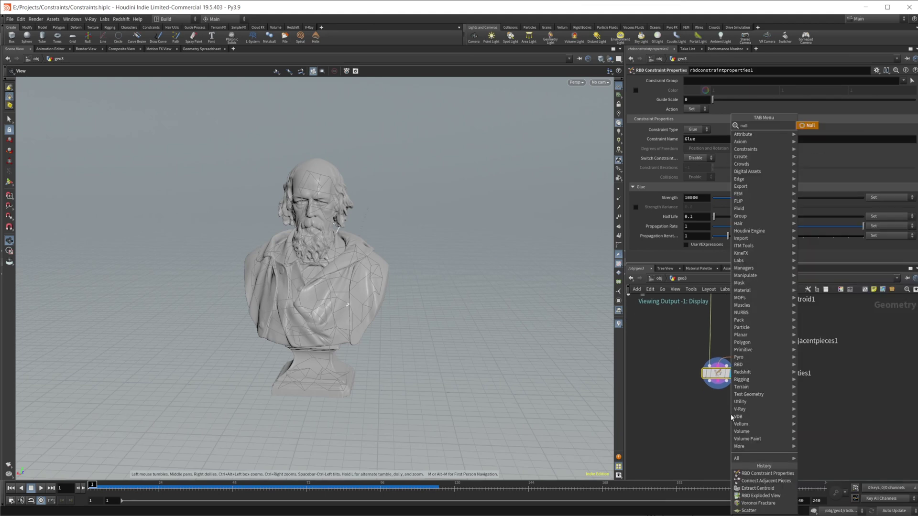
key("Return")
left_click(732, 413)
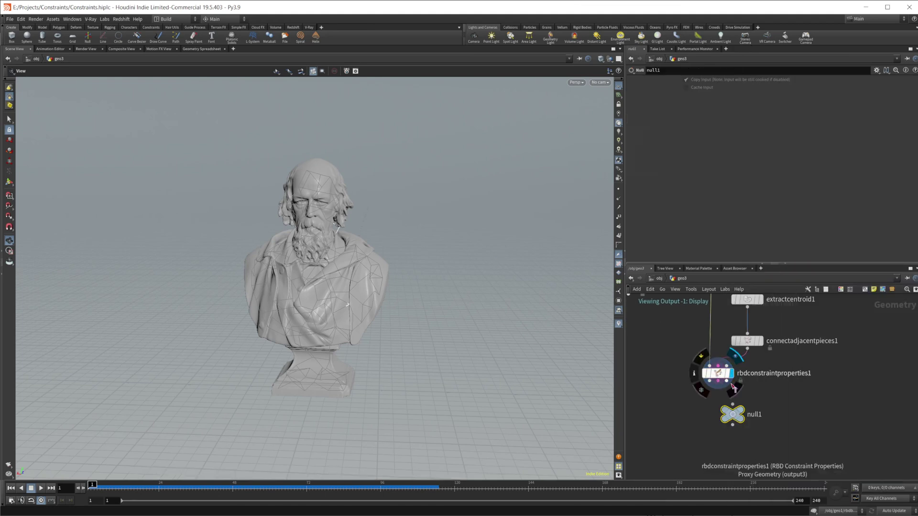
left_click(739, 414)
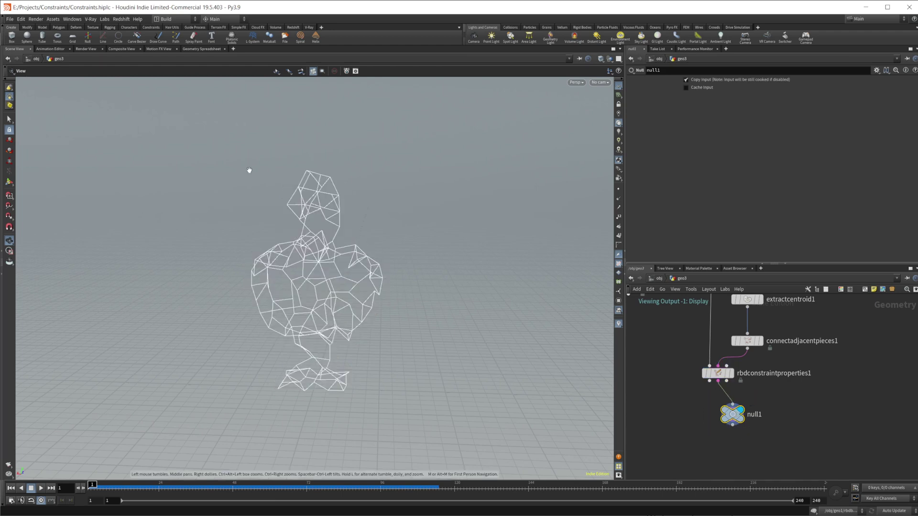
left_click(201, 49)
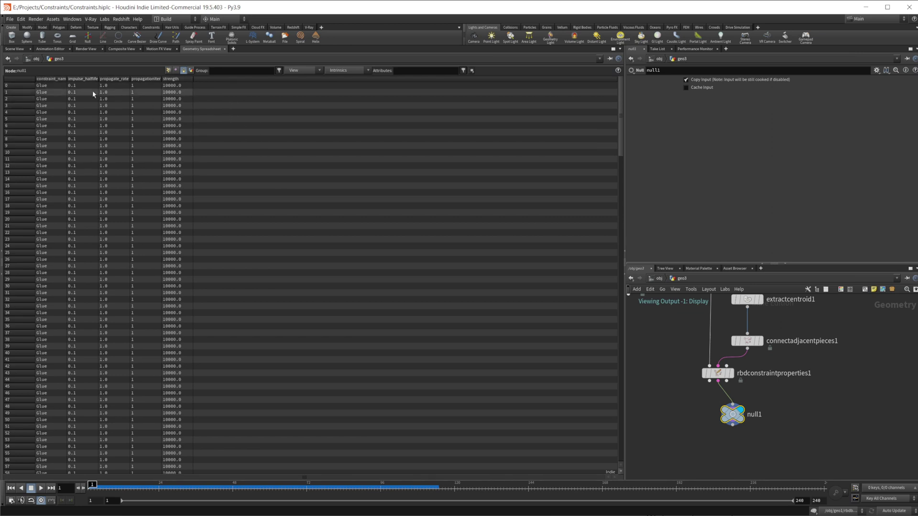
left_click(15, 48)
Move null1 aside and add an RBD Bullet Solver node below rbdconstraintproperties1.
middle_click_drag(797, 409, 774, 358)
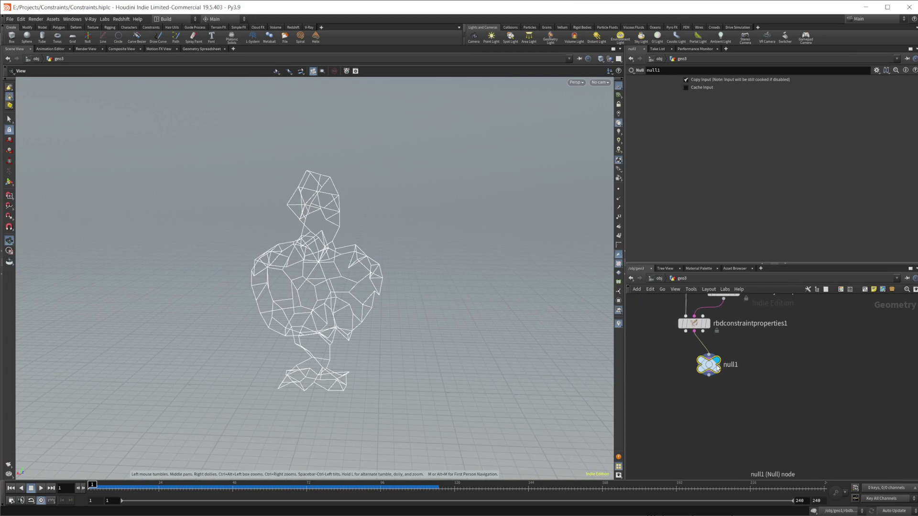
left_click_drag(708, 365, 786, 398)
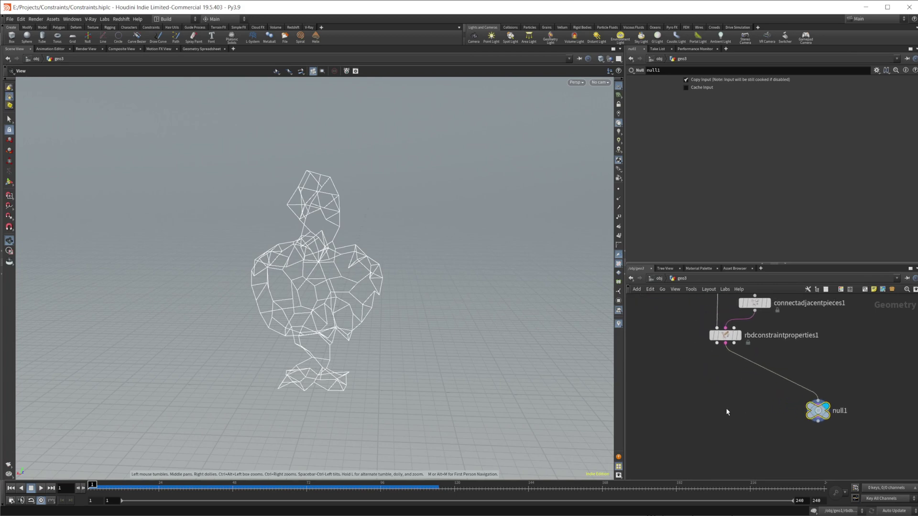
key("Tab")
type("bull")
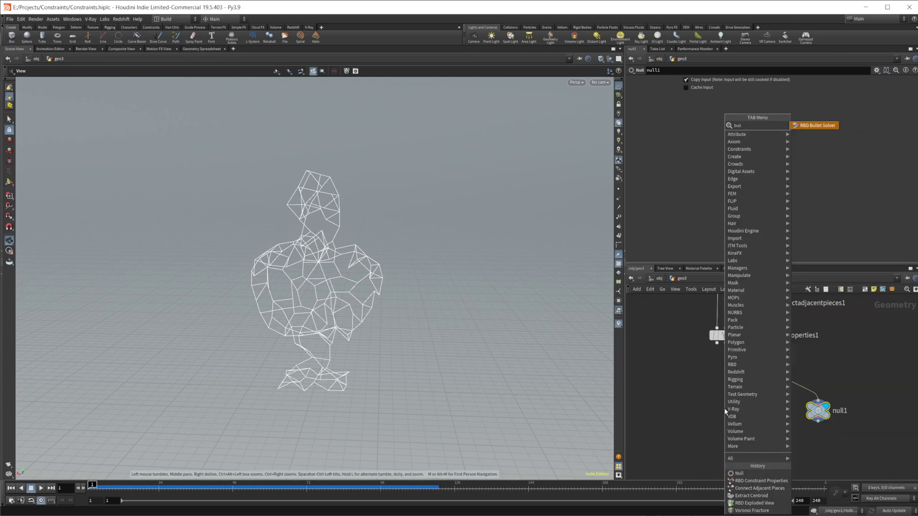
key("Return")
left_click(724, 410)
Wire the three outputs of rbdconstraintproperties1 into the first three inputs of rbdbulletsolver1 and display the solver.
left_click_drag(716, 343, 715, 403)
left_click_drag(726, 343, 720, 403)
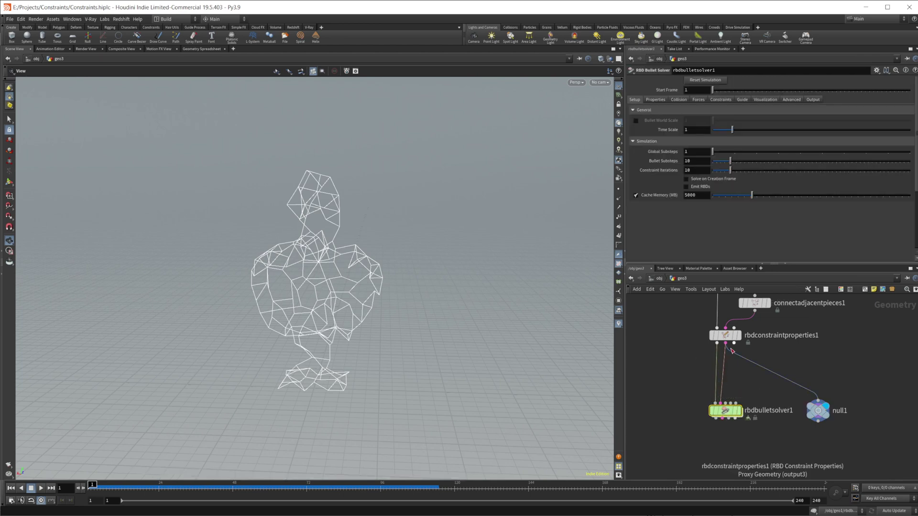
left_click_drag(734, 344, 730, 410)
key("r")
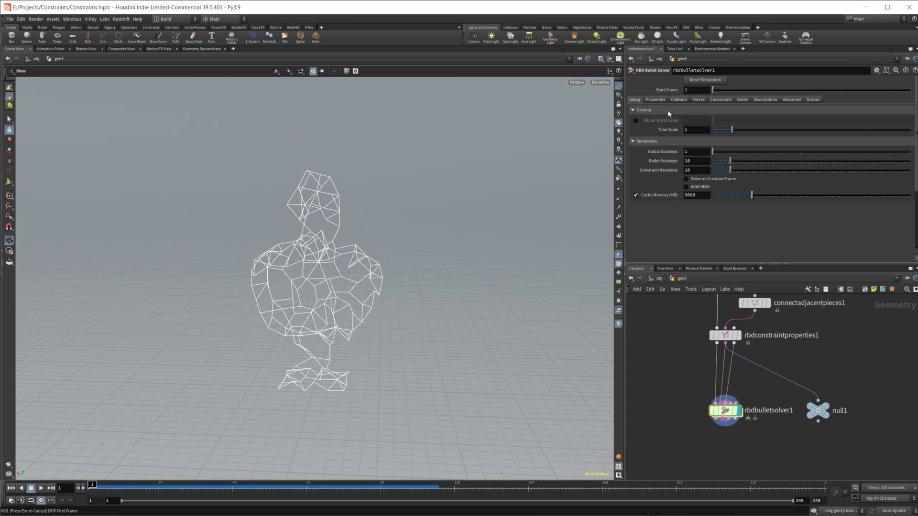
Set the solver's ground collision type to Ground Plane and play the simulation briefly.
left_click(674, 99)
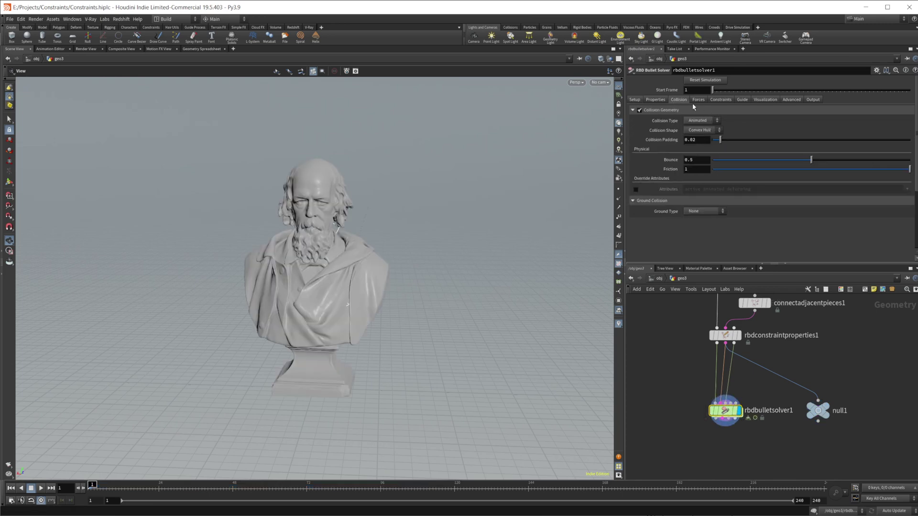
left_click(704, 211)
left_click(710, 225)
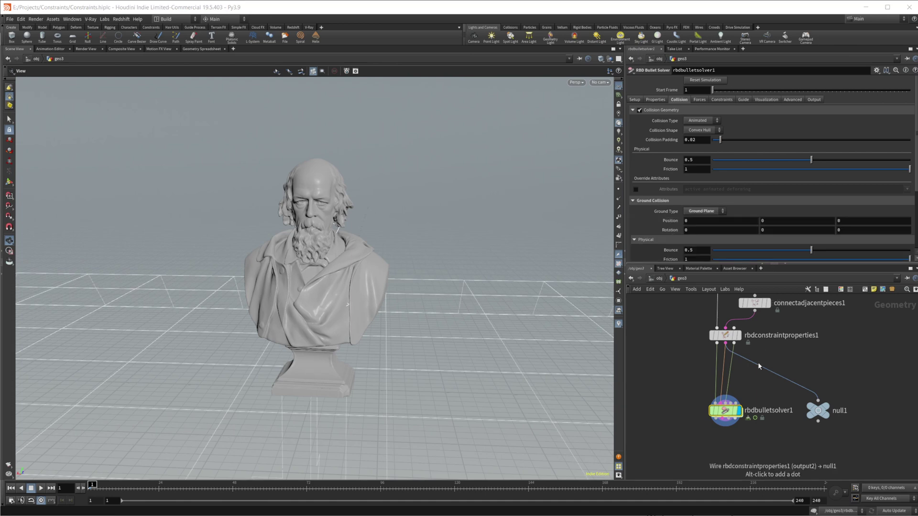
left_click(42, 488)
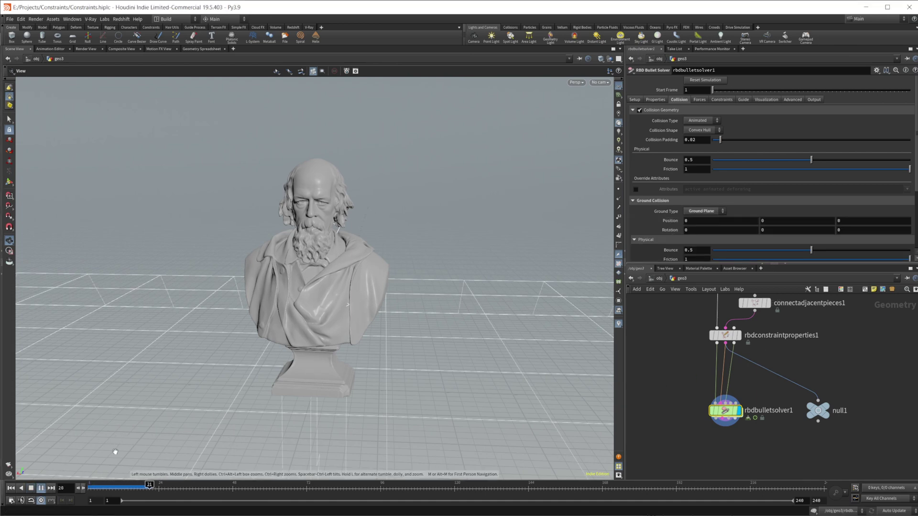
left_click(32, 489)
Set the Glue Strength of rbdconstraintproperties1 to 0.
middle_click_drag(697, 441, 682, 416)
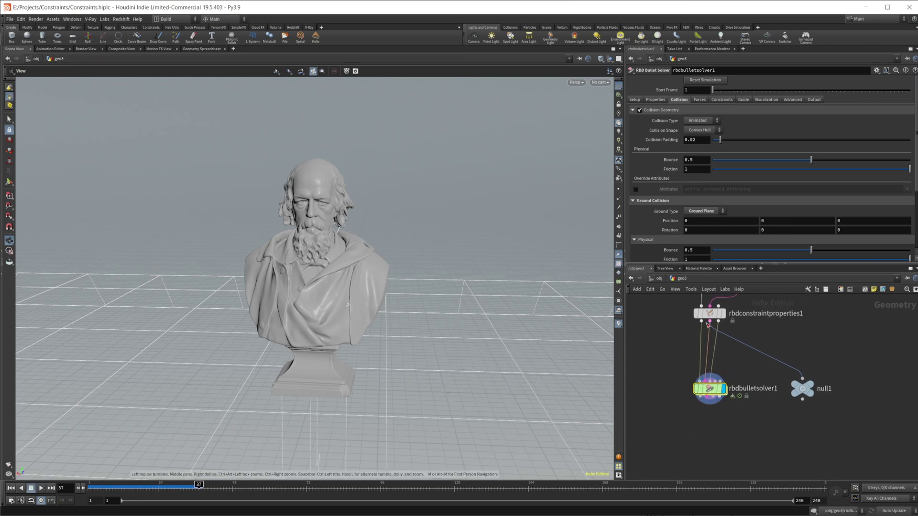
left_click(709, 315)
left_click(697, 197)
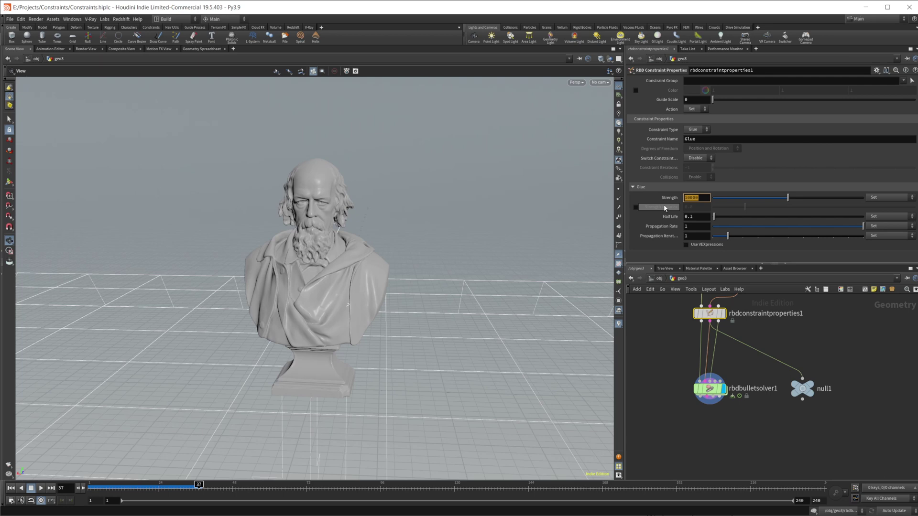
type("0")
key("Return")
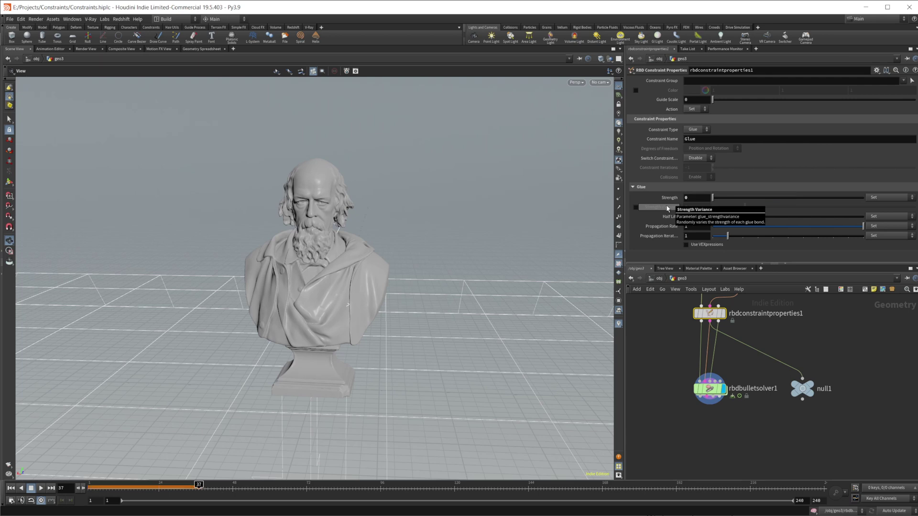
Replay the simulation from the first frame to check the unglued bust, and return to the start.
left_click(11, 488)
left_click(39, 488)
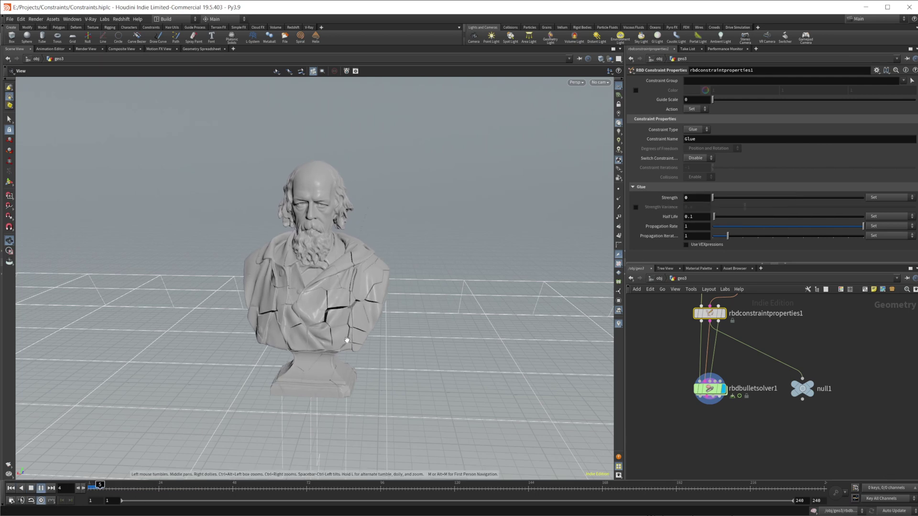
left_click(30, 488)
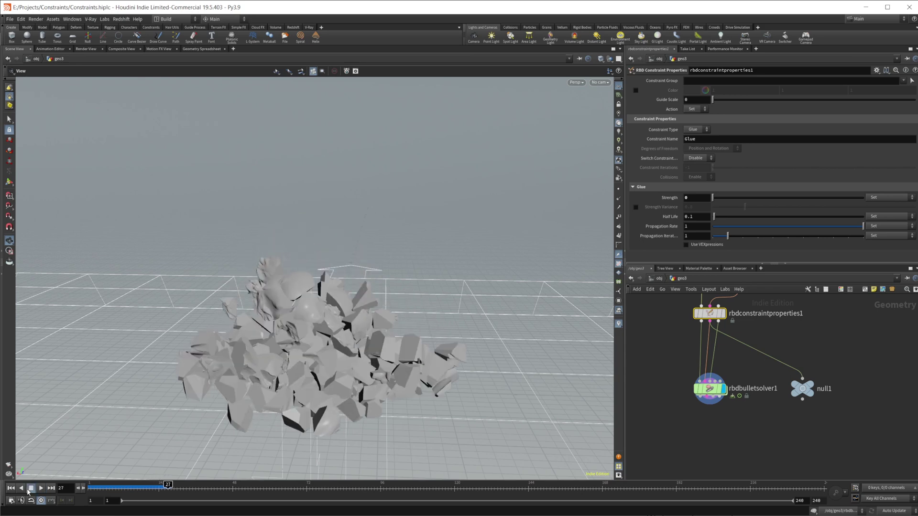
left_click(11, 488)
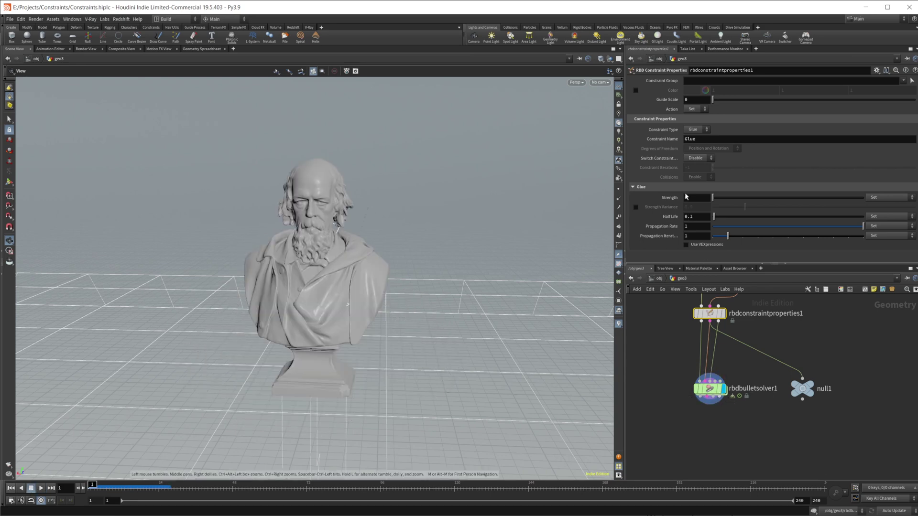
Enter the forces network of rbdbulletsolver1 and add a Geometry VOP node above PRESOLVE.
left_click(709, 389)
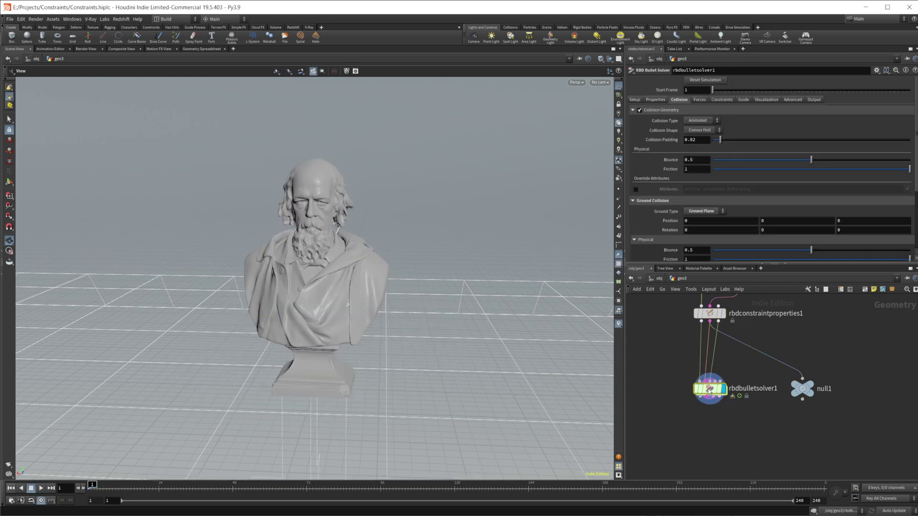
double_click(709, 389)
key("Tab")
type("gro")
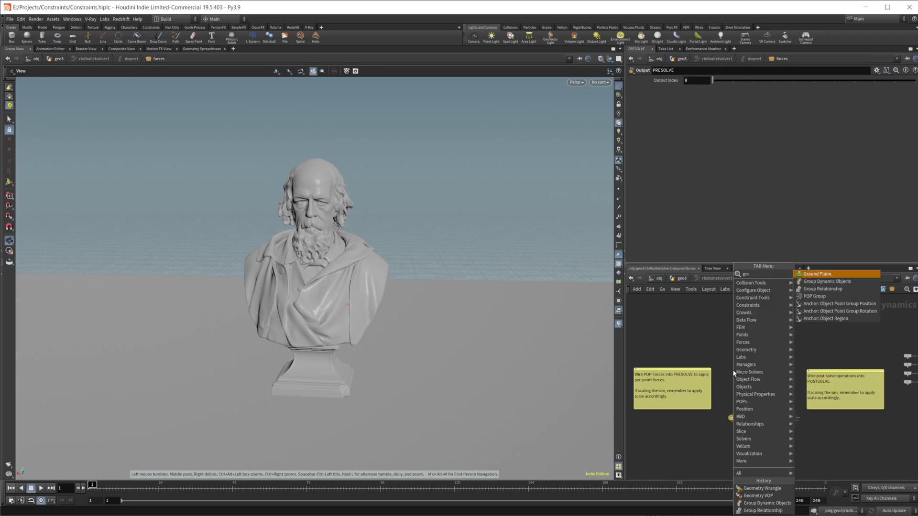
key("BackSpace")
key("BackSpace")
key("BackSpace")
type("geom")
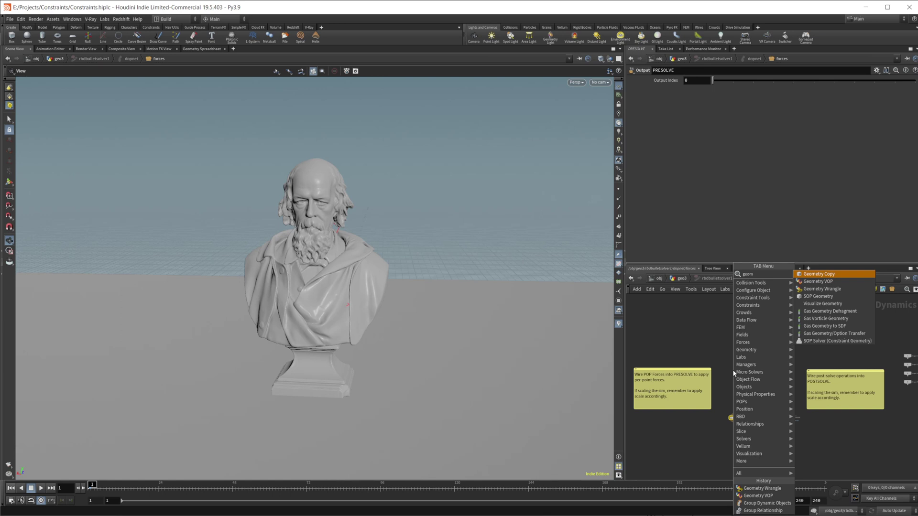
key("Down")
key("Return")
left_click(734, 373)
scroll(745, 372, "up", 5)
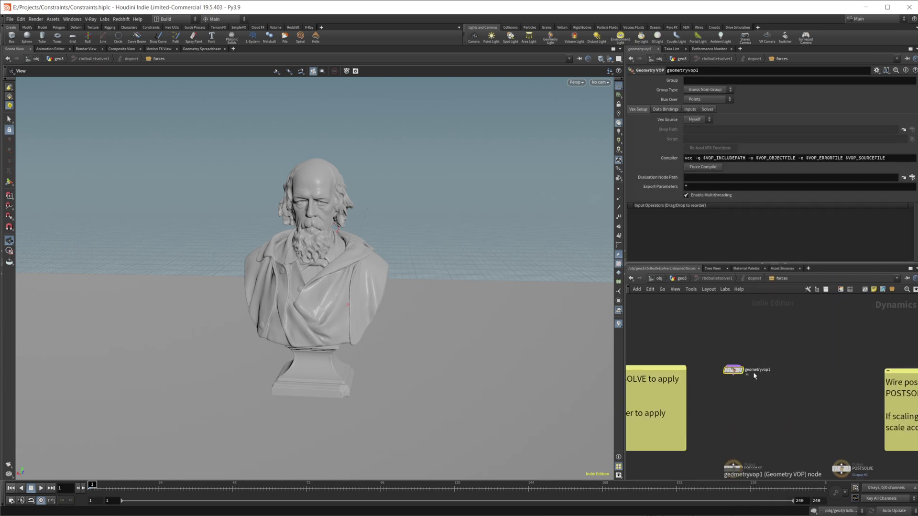
Set geometryvop1 to run over Primitives and bind its geometry to ConstraintGeometry.
left_click(708, 99)
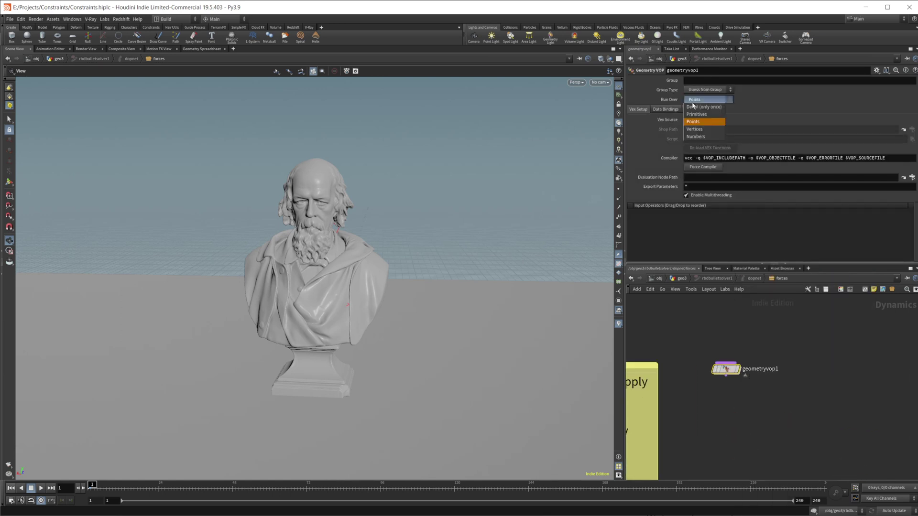
left_click(707, 114)
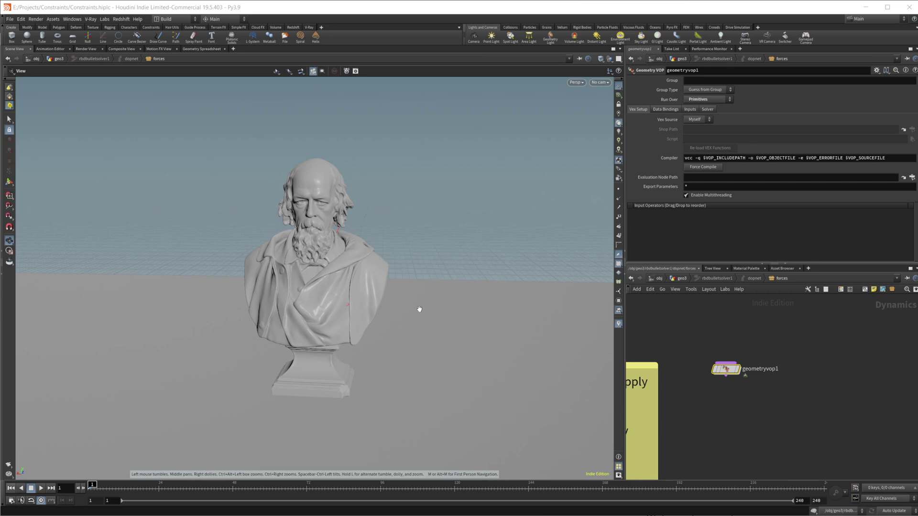
left_click(669, 109)
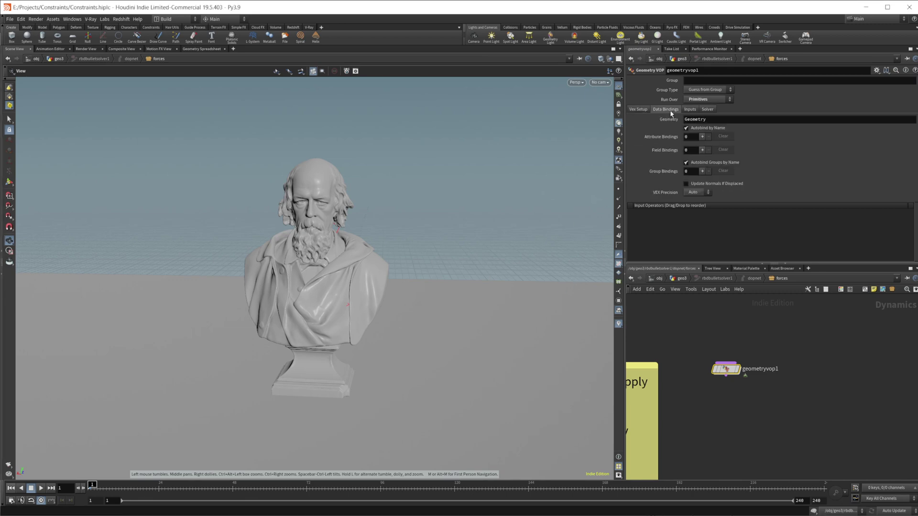
left_click(706, 119)
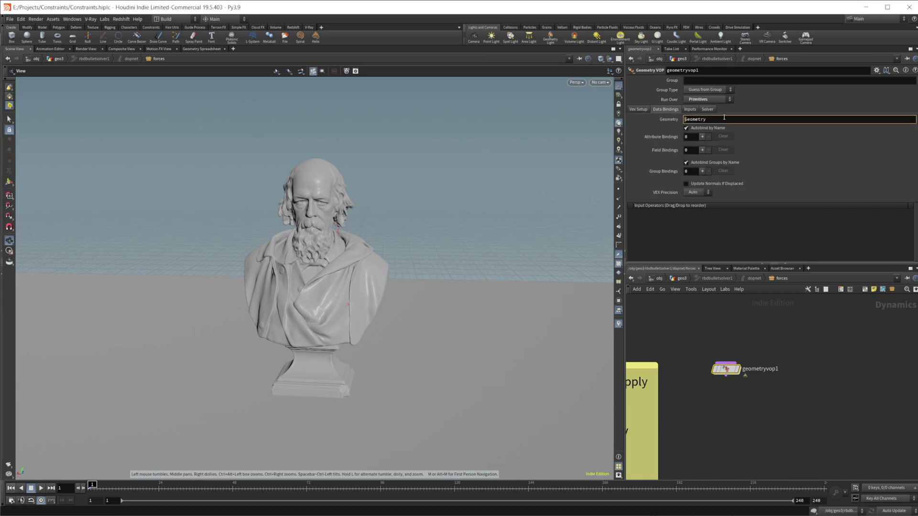
type("Constraint")
key("Return")
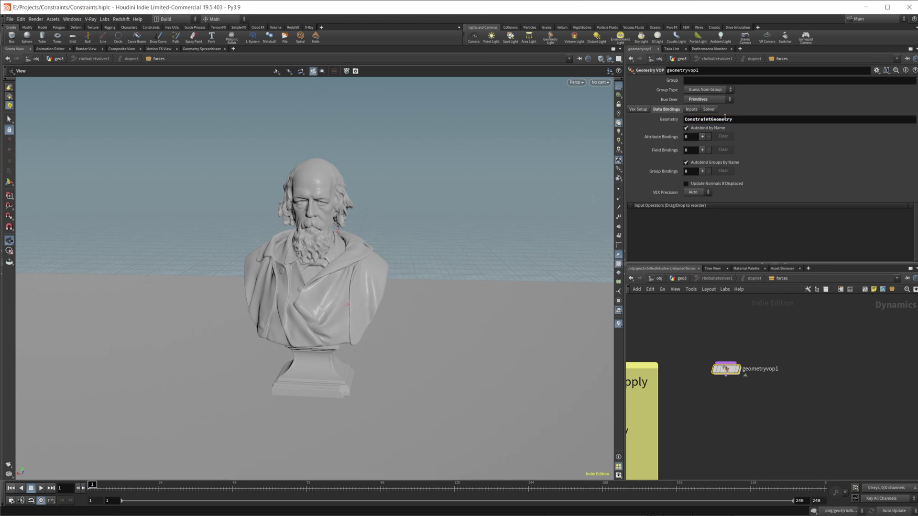
Inside geometryvop1, add a Vector to Float node and feed it the global position P.
double_click(725, 344)
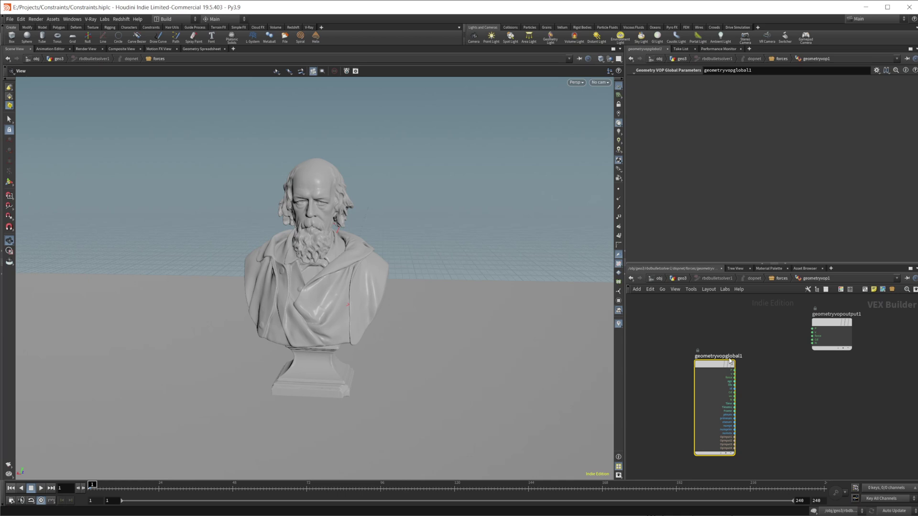
left_click_drag(774, 370, 668, 334)
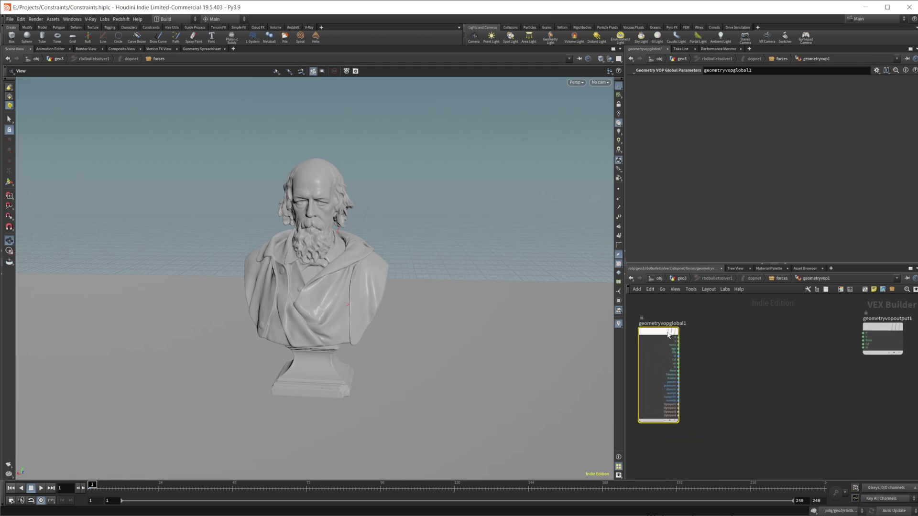
key("Tab")
mouse_move(744, 342)
type("vect")
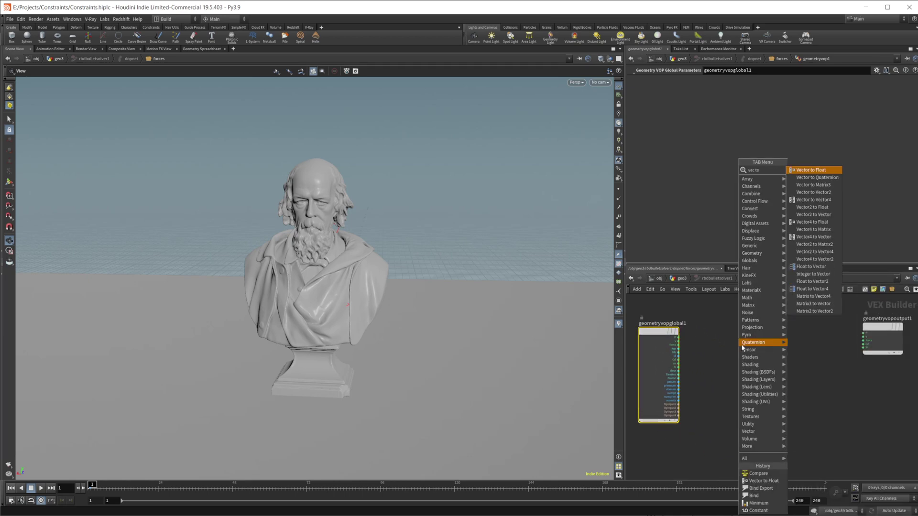
key("Return")
left_click(742, 348)
scroll(743, 348, "up", 1)
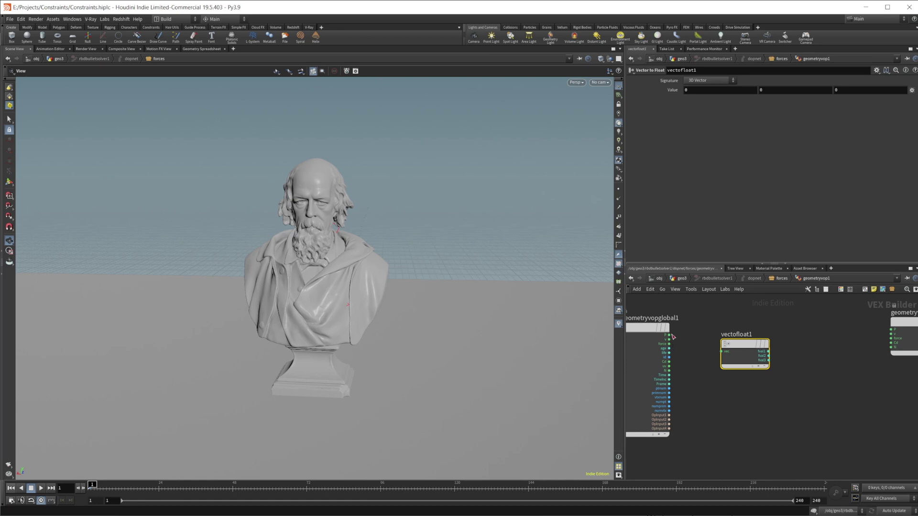
left_click_drag(669, 335, 730, 336)
Add a Compare node, connect fval2 of vectofloat1 to its input1, and set its test to Greater Than.
key("Tab")
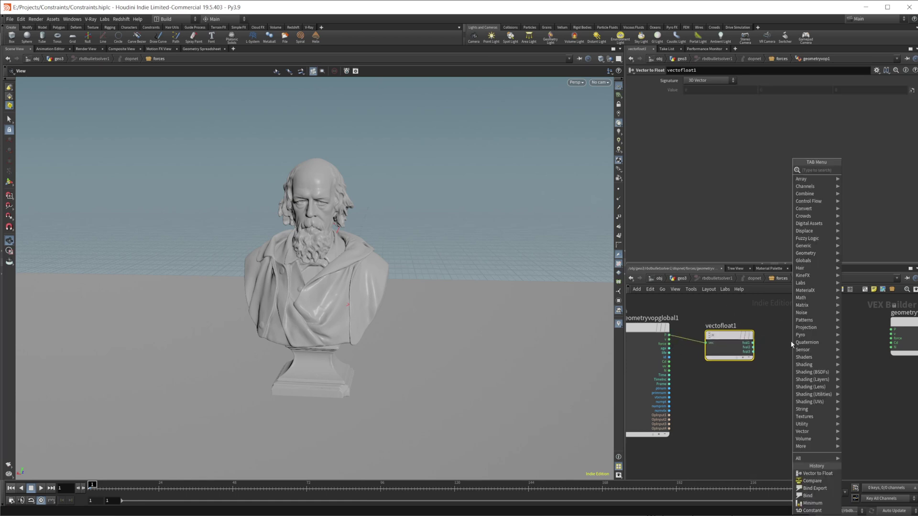
type("comp")
key("Return")
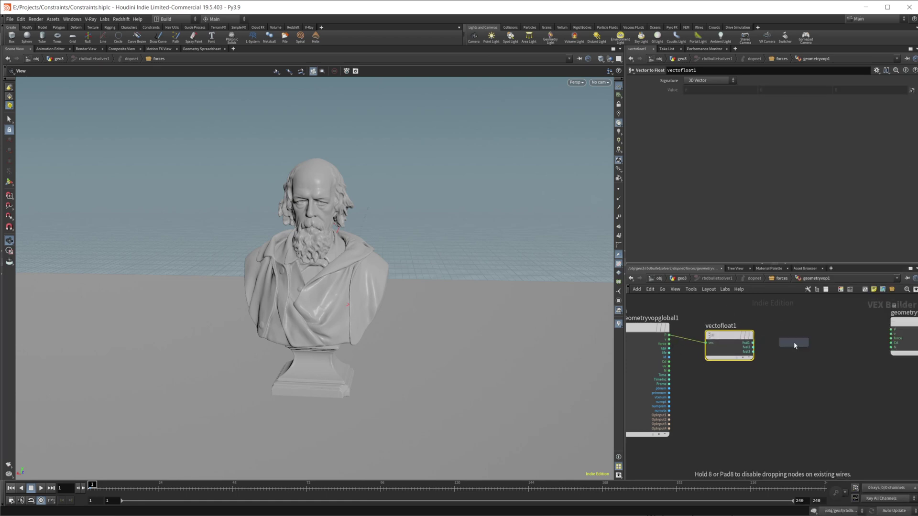
left_click(794, 345)
scroll(795, 345, "up", 2)
left_click_drag(737, 349, 820, 336)
left_click(705, 81)
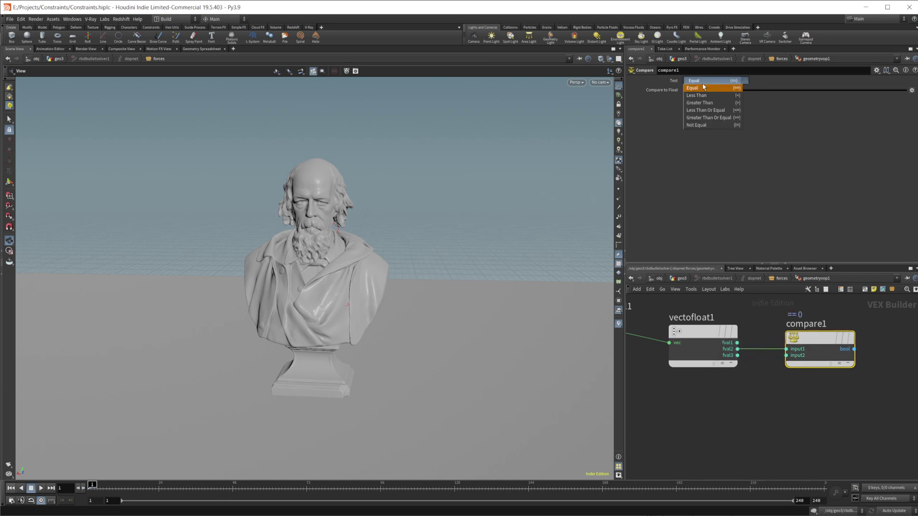
left_click(710, 98)
Promote the Compare node's input2 as a parameter, wire its bool result to the output's Cd, and return to the forces network.
right_click(791, 357)
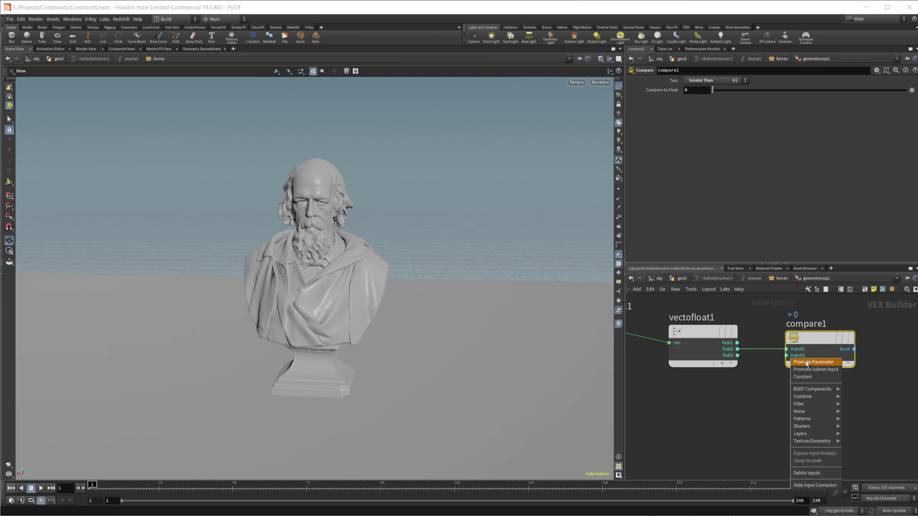
left_click(808, 362)
left_click_drag(710, 352, 776, 350)
key("u")
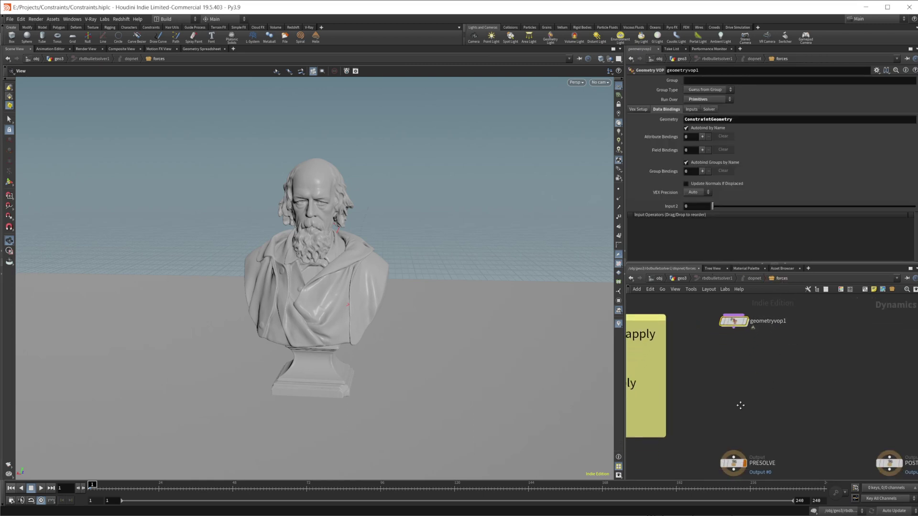
Add a Geometry Wrangle between geometryvop1 and PRESOLVE and set it to run over Primitives.
key("Tab")
type("wr")
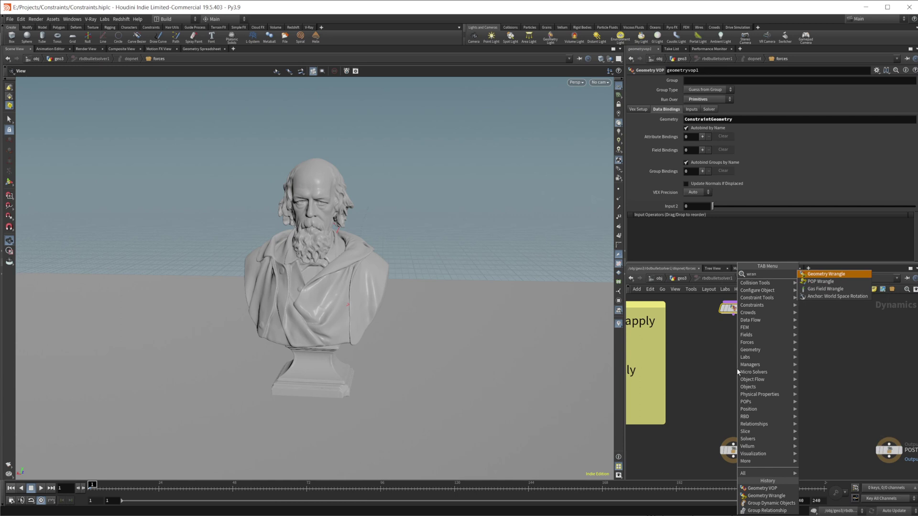
type("an")
key("Return")
left_click(736, 368)
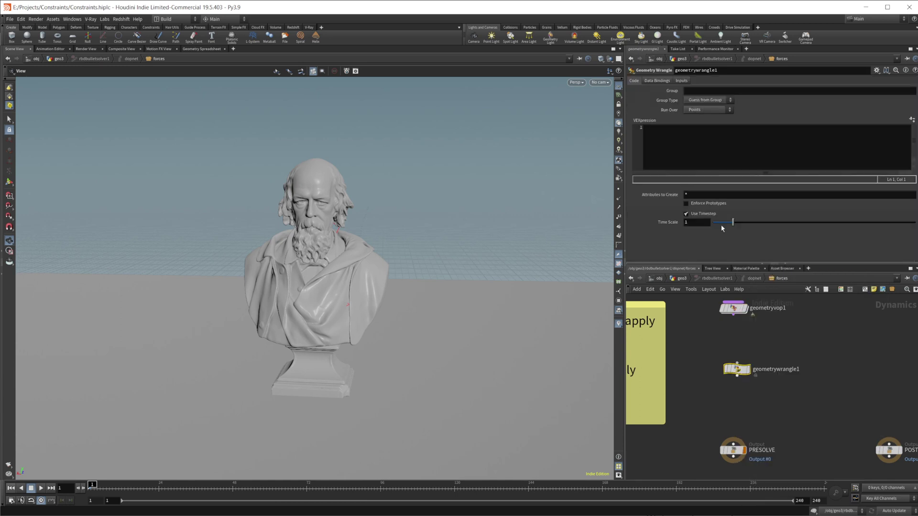
left_click(696, 111)
left_click(713, 125)
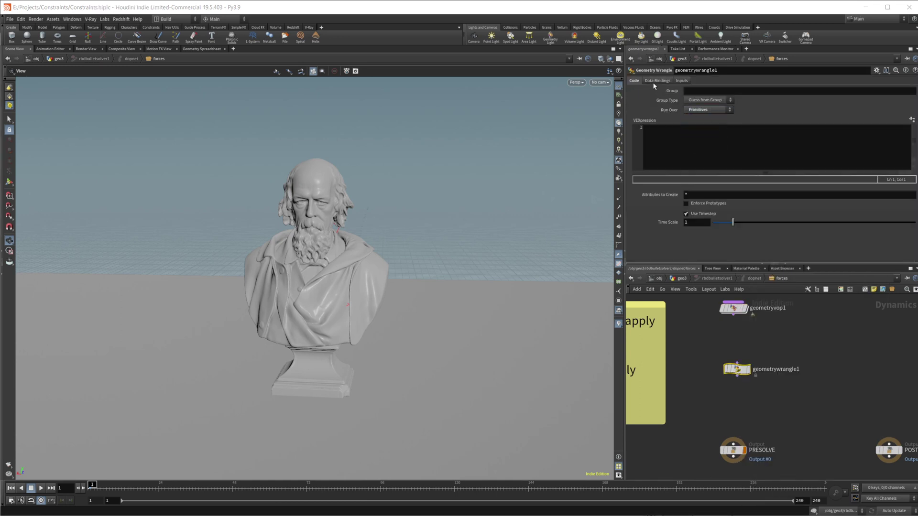
Bind the geometry of geometrywrangle1 to ConstraintGeometry.
left_click(654, 82)
left_click(684, 90)
type("Cons")
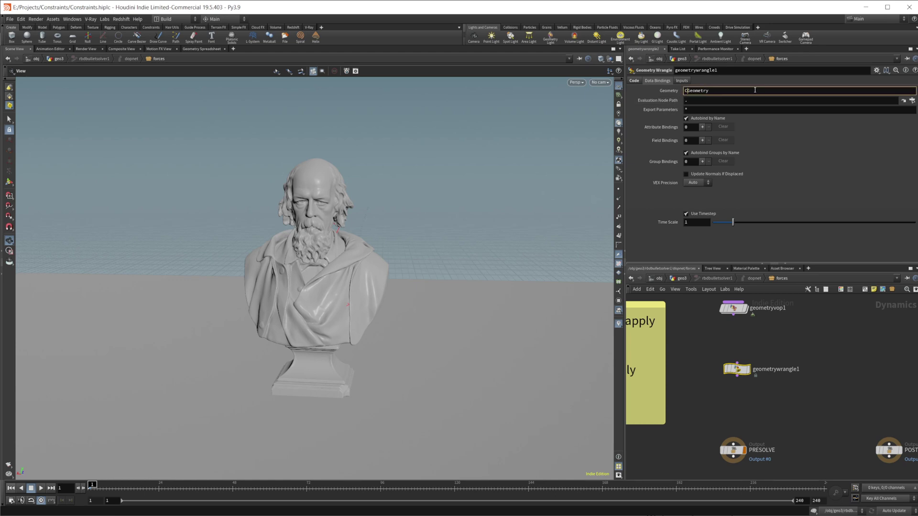
type("t")
type("raint")
key("Return")
left_click(633, 80)
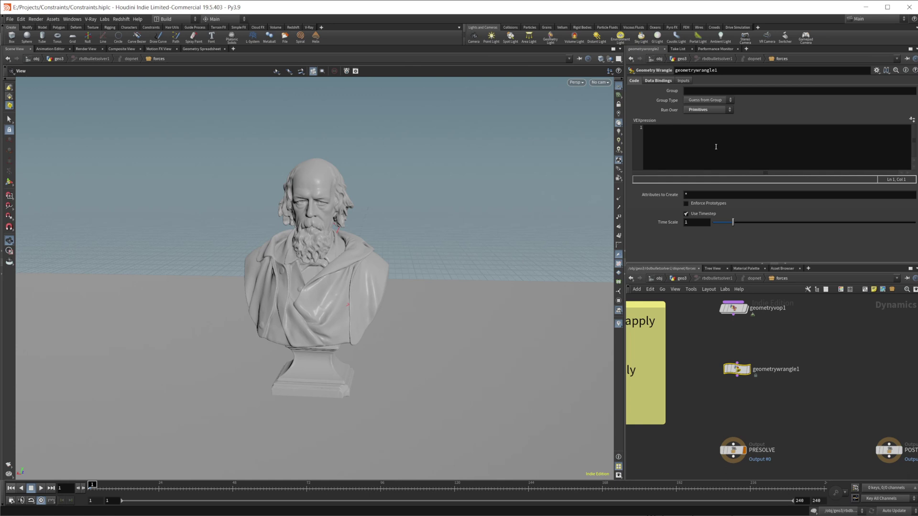
left_click(702, 158)
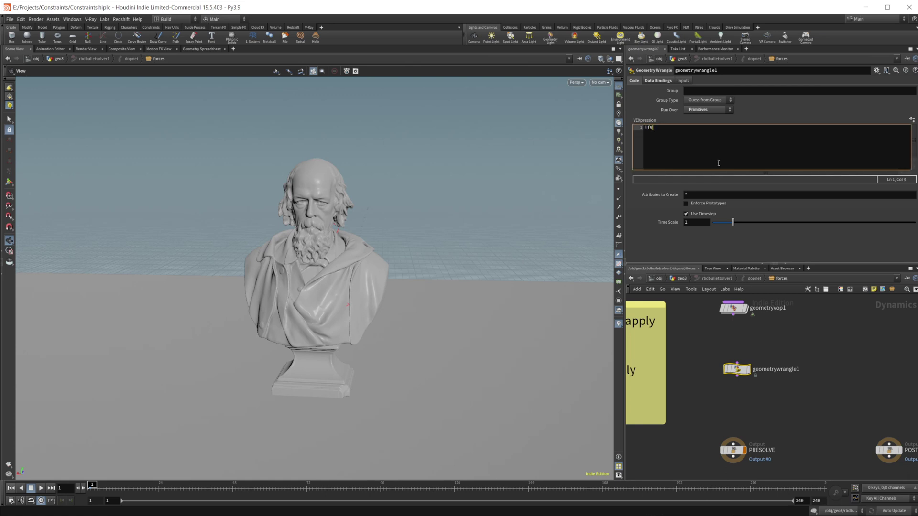
type("if(@Cd")
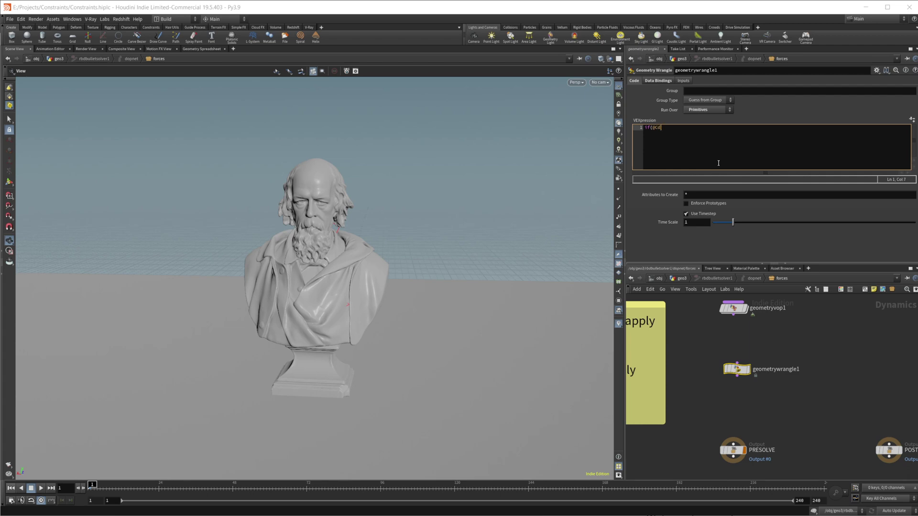
type(".r")
type("{")
key("Return")
key("Return")
key("Up")
type("remove")
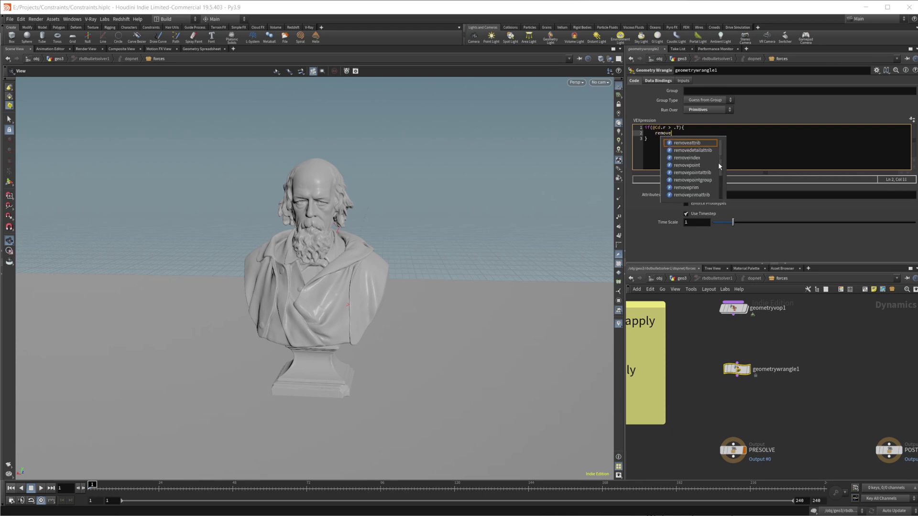
type("prim(0,@primnum,1);")
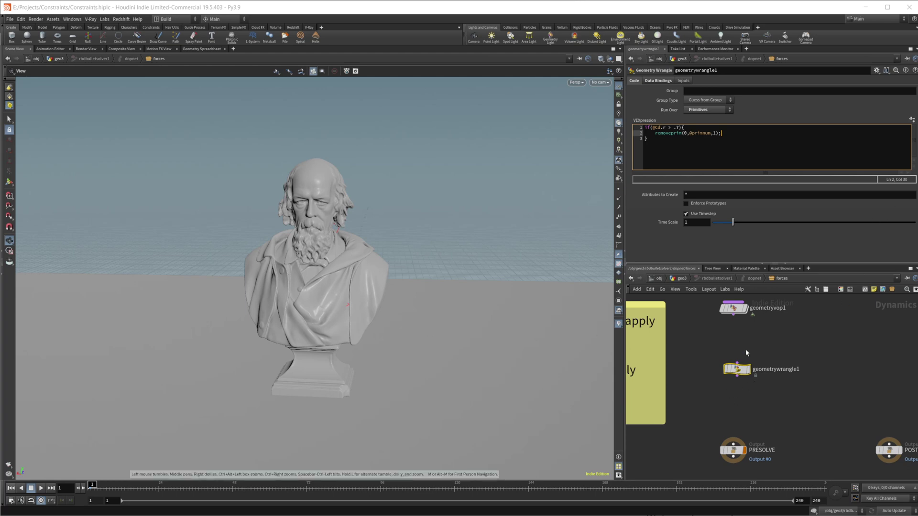
Wire geometryvop1 through geometrywrangle1 into PRESOLVE, then play the simulation briefly and return to the first frame.
left_click_drag(734, 315, 733, 442)
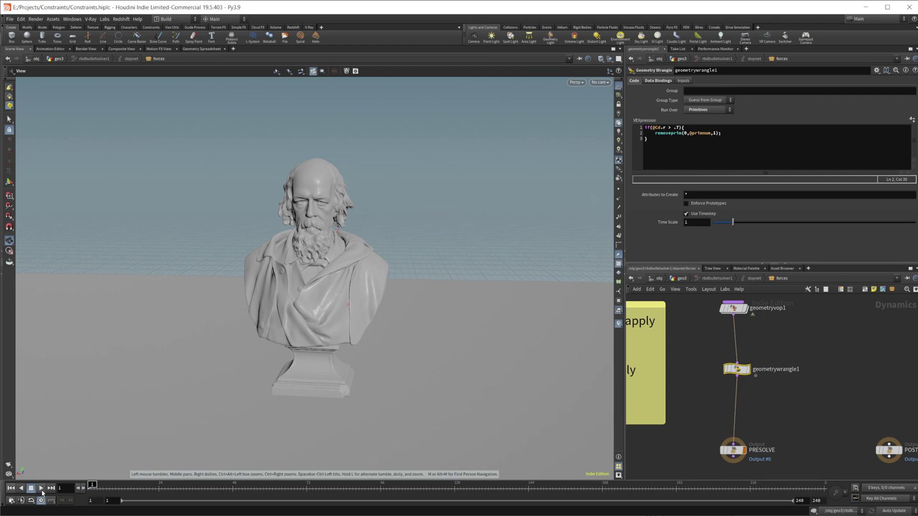
left_click(42, 490)
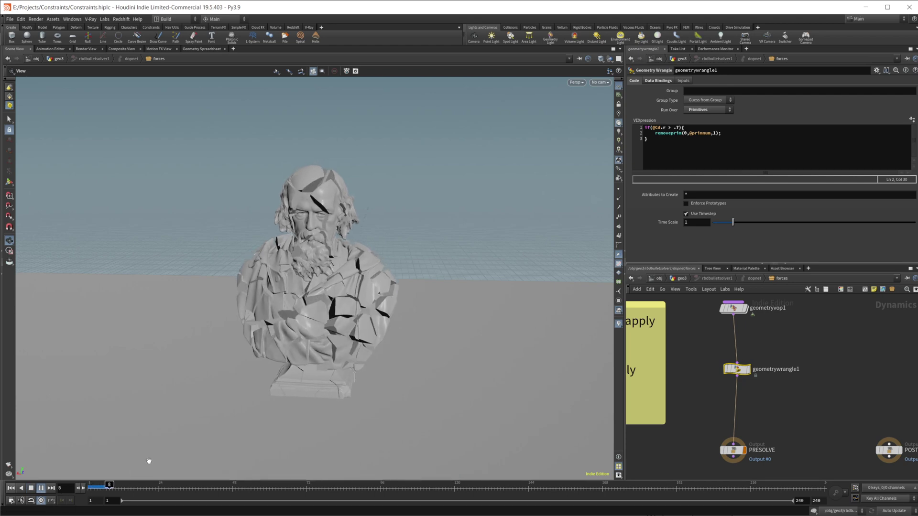
left_click(32, 488)
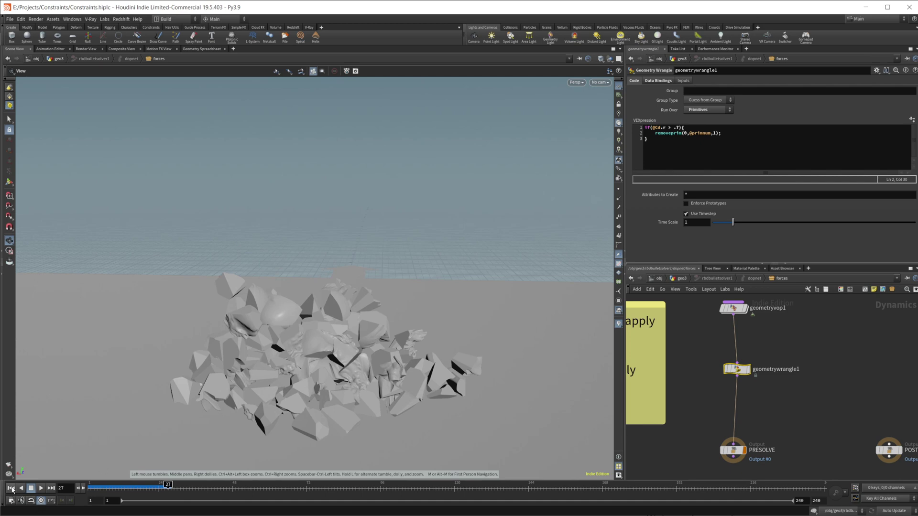
left_click(11, 488)
Align geometrywrangle1 under geometryvop1, set geometryvop1's Input 2 to 2, and play the simulation.
middle_click_drag(802, 370, 792, 397)
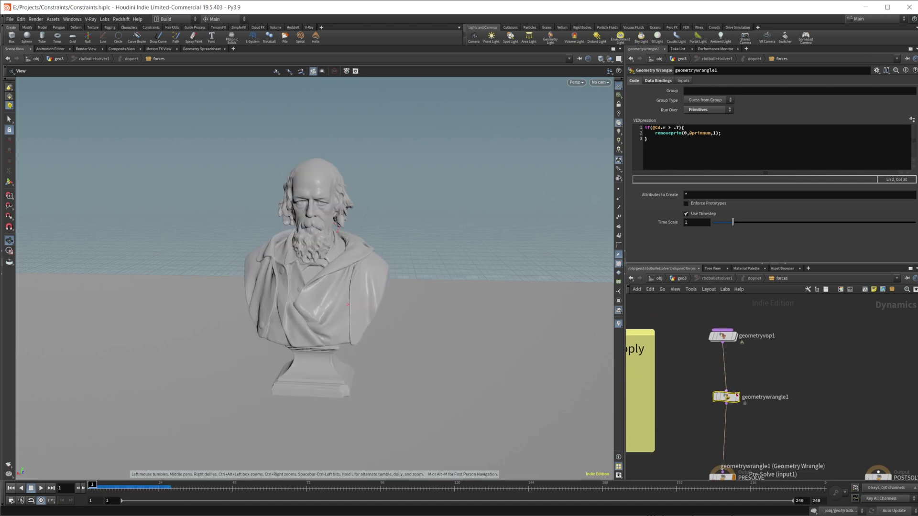
left_click_drag(735, 395, 731, 394)
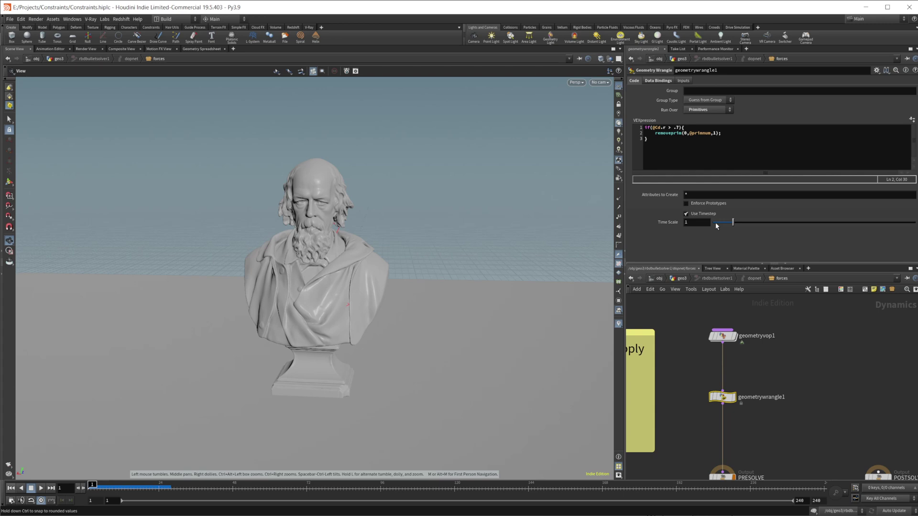
left_click(721, 336)
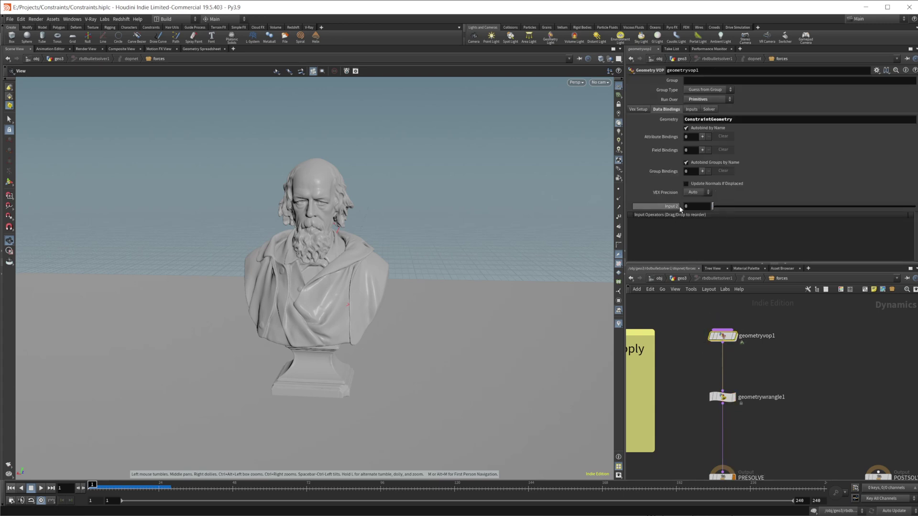
left_click_drag(693, 206, 611, 201)
type("2")
key("Return")
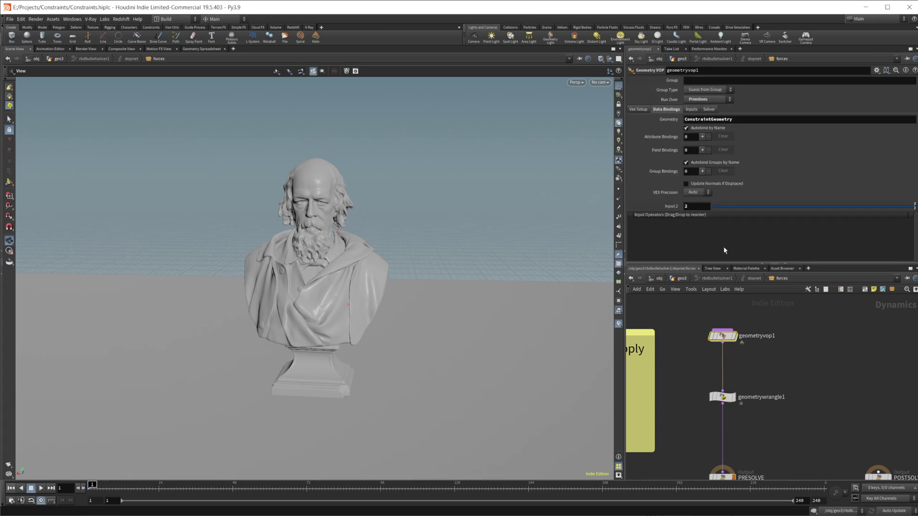
left_click(42, 488)
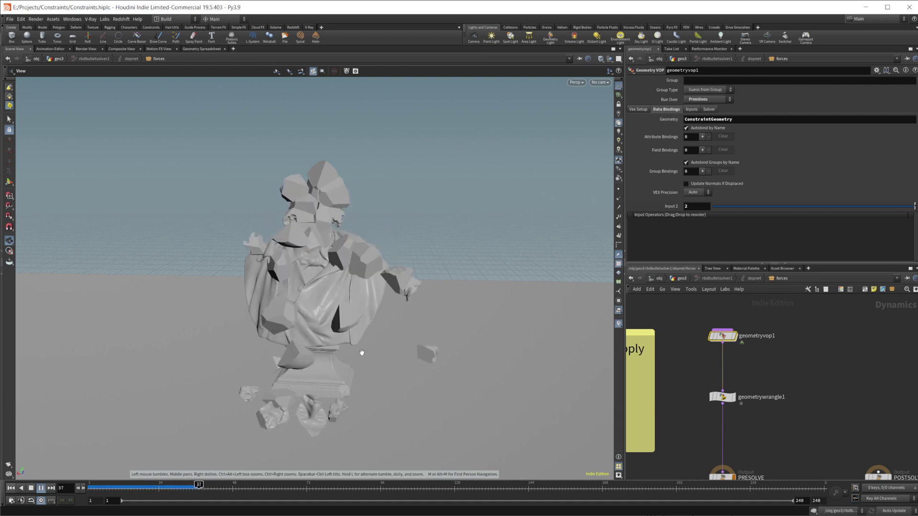
Return to geo3, connect null1 to the constraint output of rbdbulletsolver1, and display null1.
left_click(681, 278)
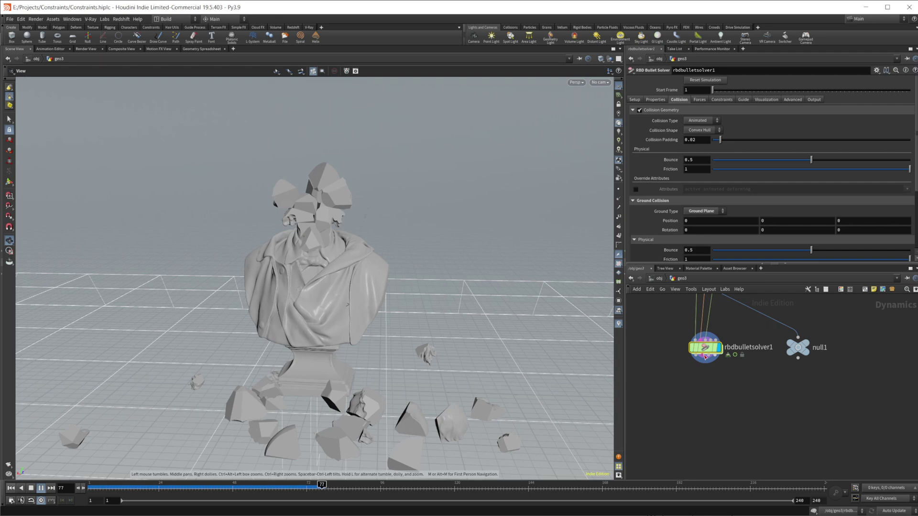
mouse_move(795, 357)
left_click_drag(801, 347, 729, 406)
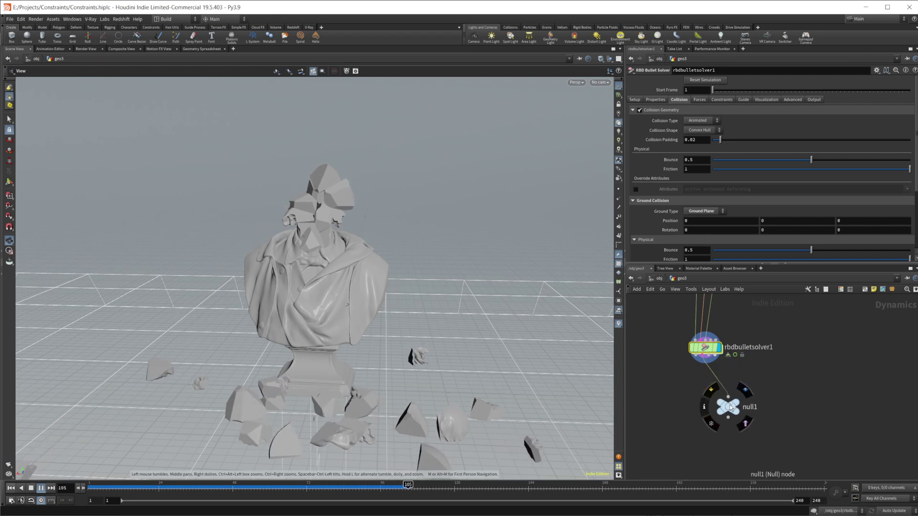
left_click(736, 402)
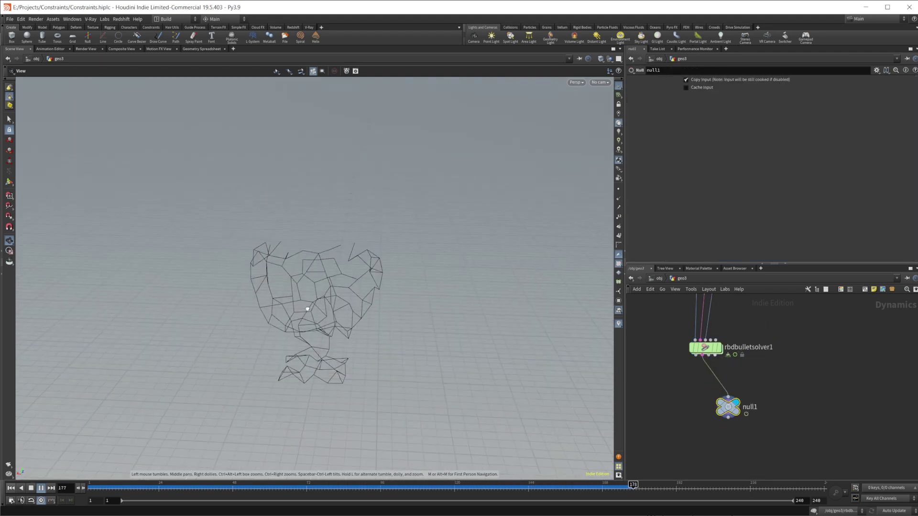
Inspect the constraint network on the first few frames, then display rbdbulletsolver1 again.
left_click_drag(314, 371, 296, 328)
left_click(101, 487)
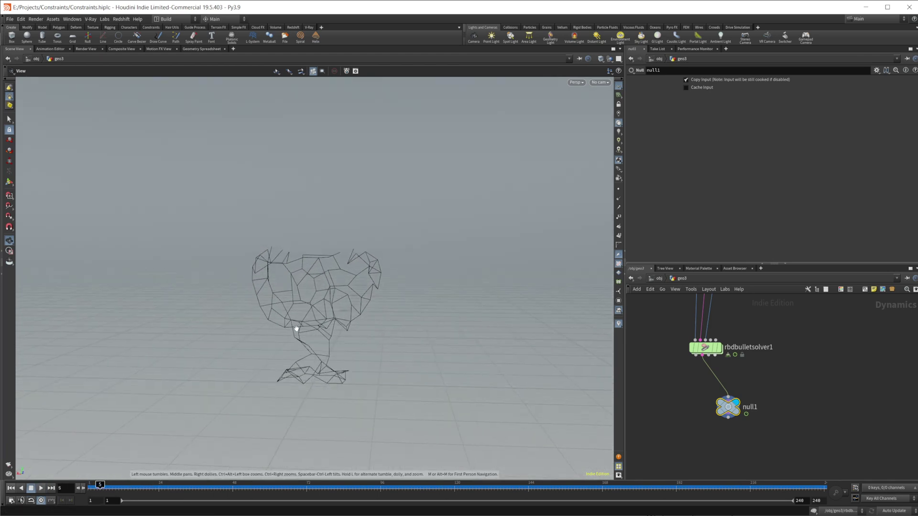
left_click(92, 485)
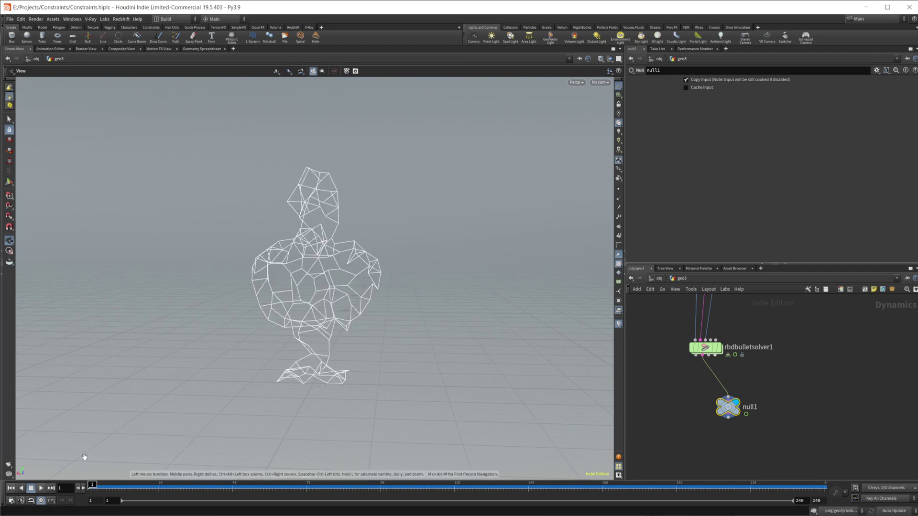
left_click(92, 485)
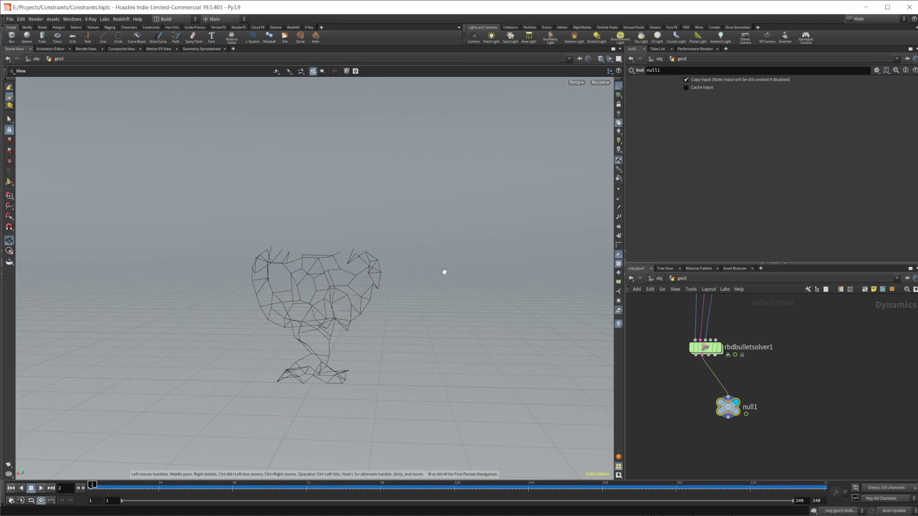
left_click(713, 348)
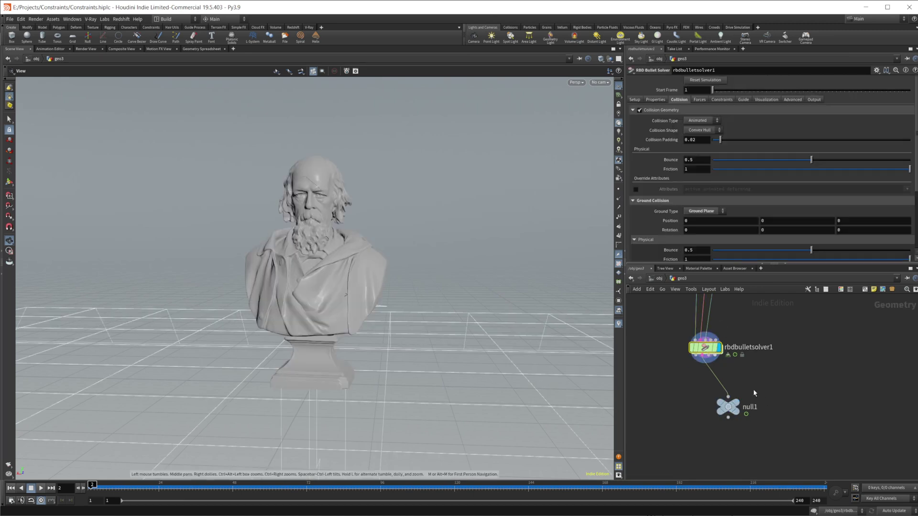
Add an Attribute Noise node and wire it between rbdconstraintproperties1's constraint output and rbdbulletsolver1's Constraint Geometry input.
middle_click_drag(753, 390, 805, 414)
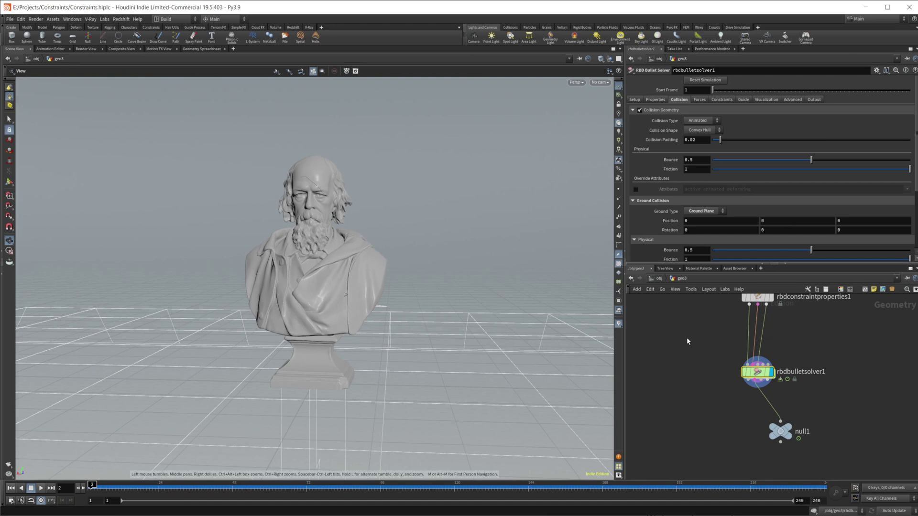
scroll(686, 337, "down", 1)
key("Tab")
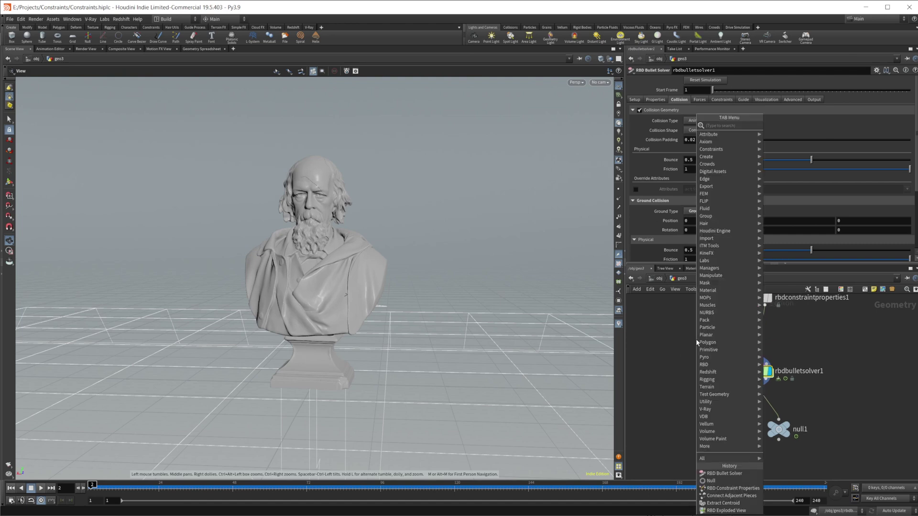
type("att n")
key("Return")
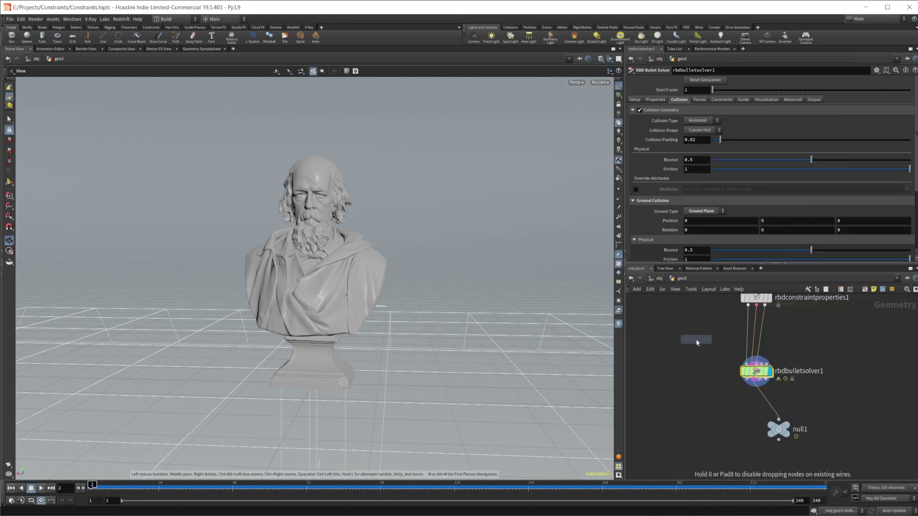
left_click(696, 343)
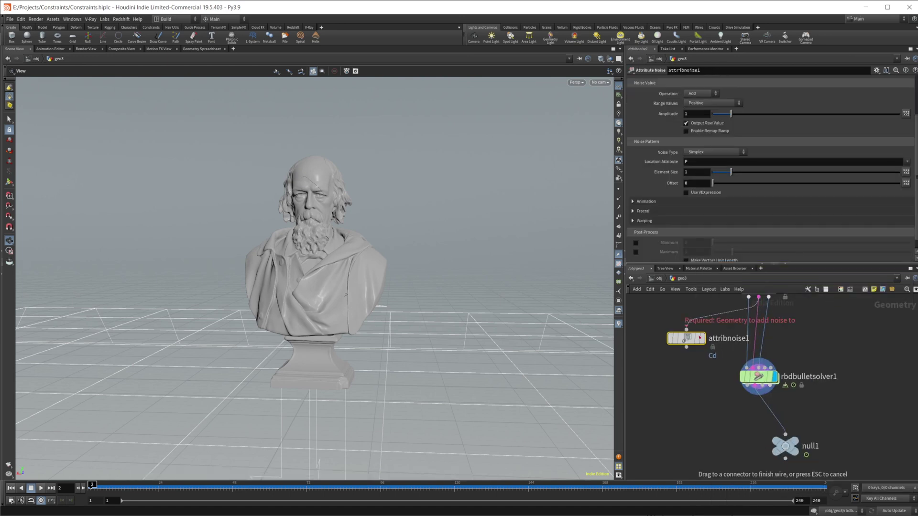
left_click_drag(687, 348, 756, 373)
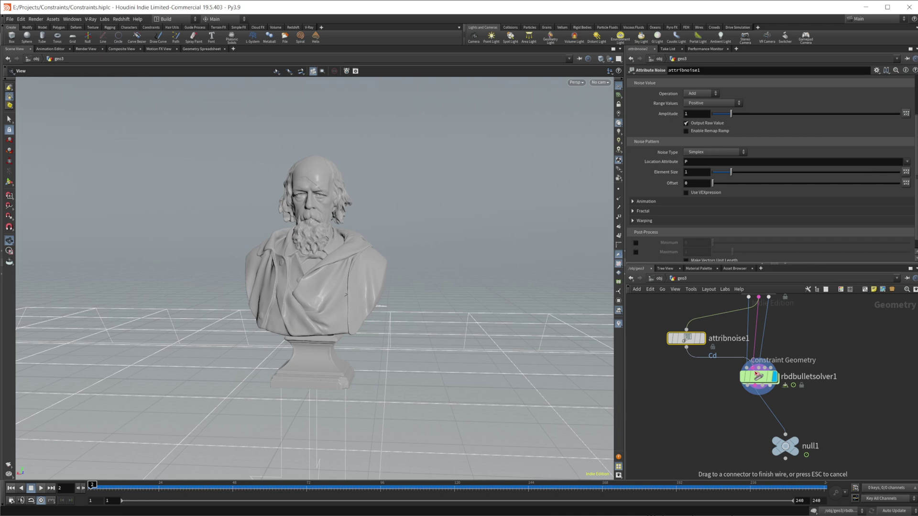
left_click(756, 373)
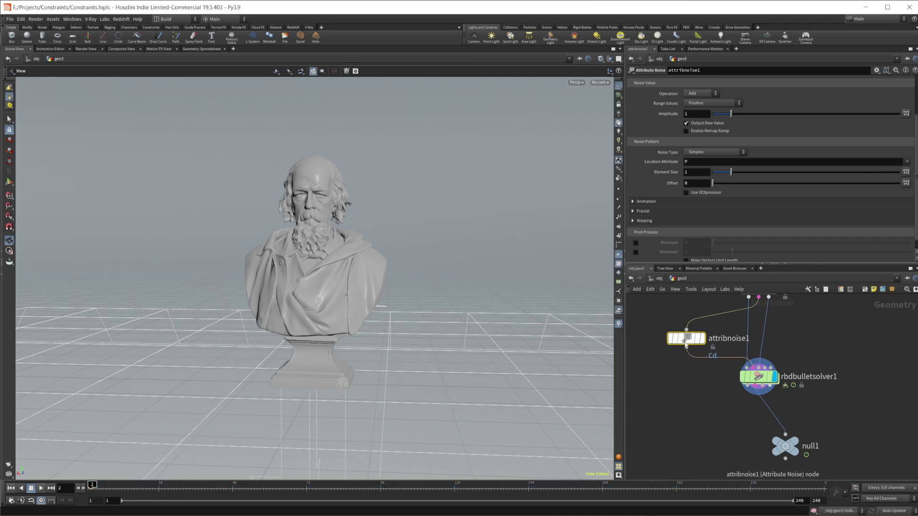
Return to the first frame, connect null1 to the output of attribnoise1, and display null1.
key("r")
left_click(11, 488)
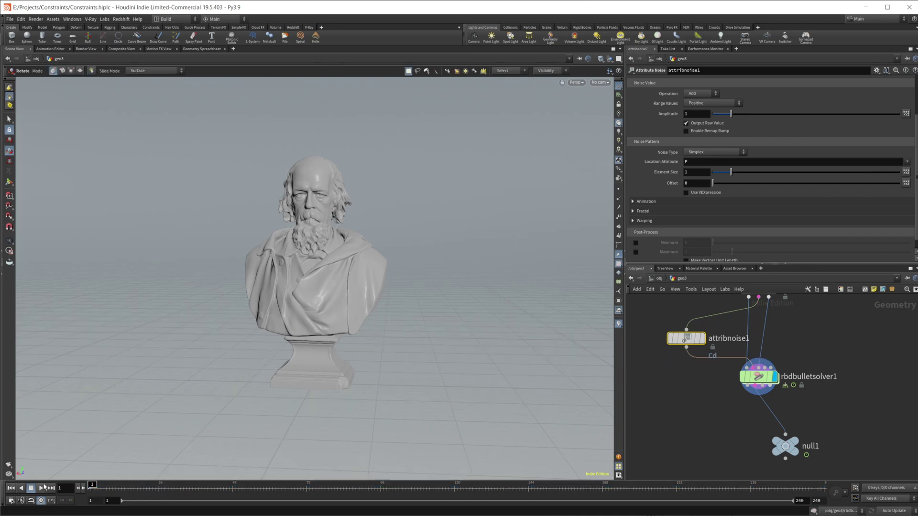
left_click_drag(687, 348, 784, 433)
left_click(793, 446)
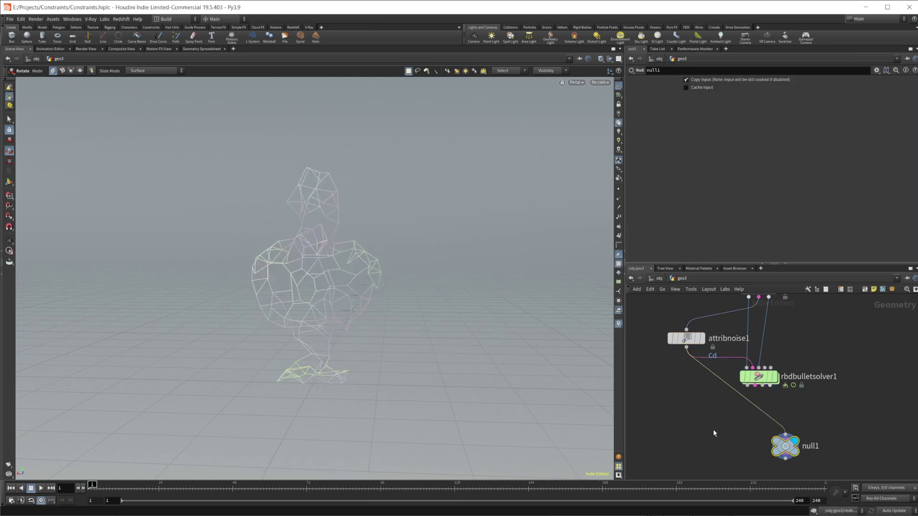
Display rbdbulletsolver1 and play the simulation with the noise applied to the constraints.
left_click(731, 340)
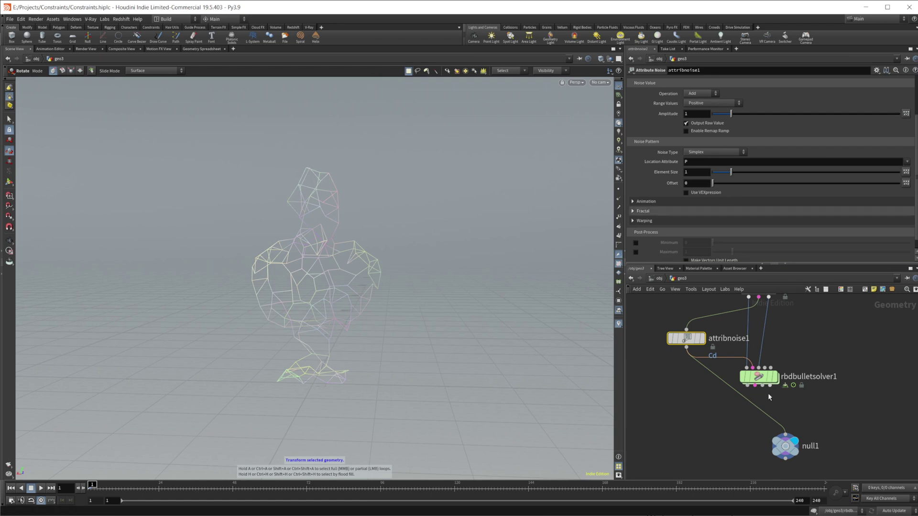
mouse_move(765, 377)
left_click(778, 357)
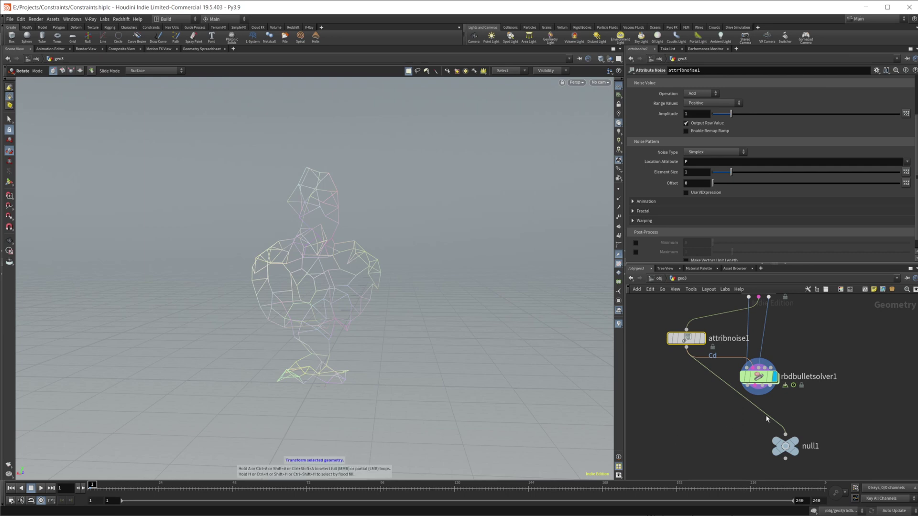
left_click(758, 376)
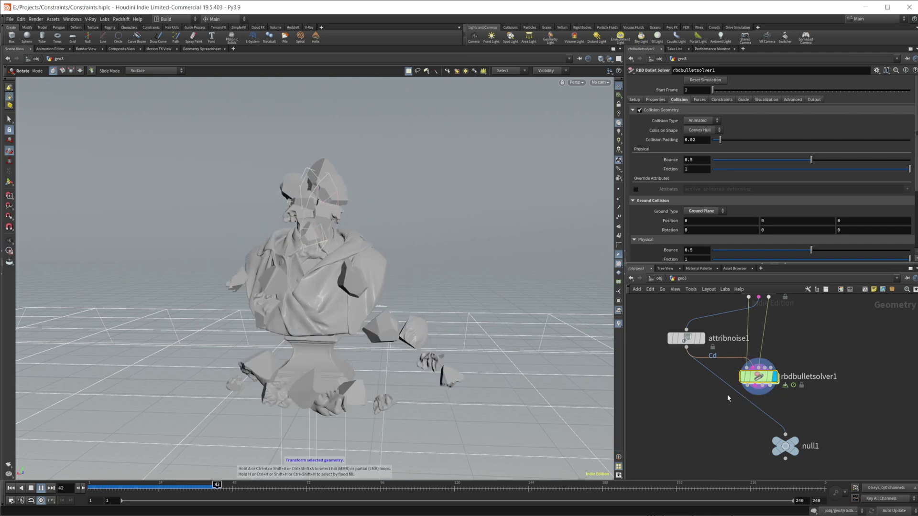
Open the solver's forces network, stop playback, and cut the wire between geometryvop1 and geometrywrangle1.
double_click(757, 377)
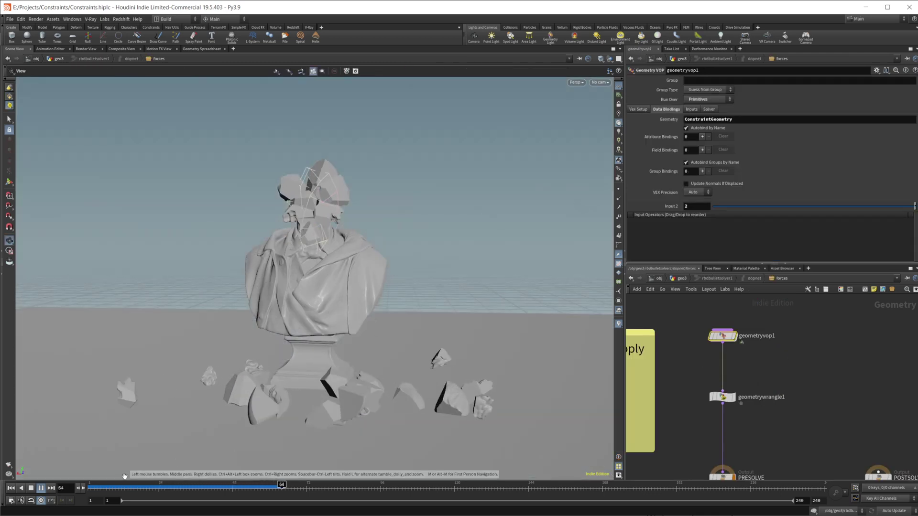
left_click(41, 489)
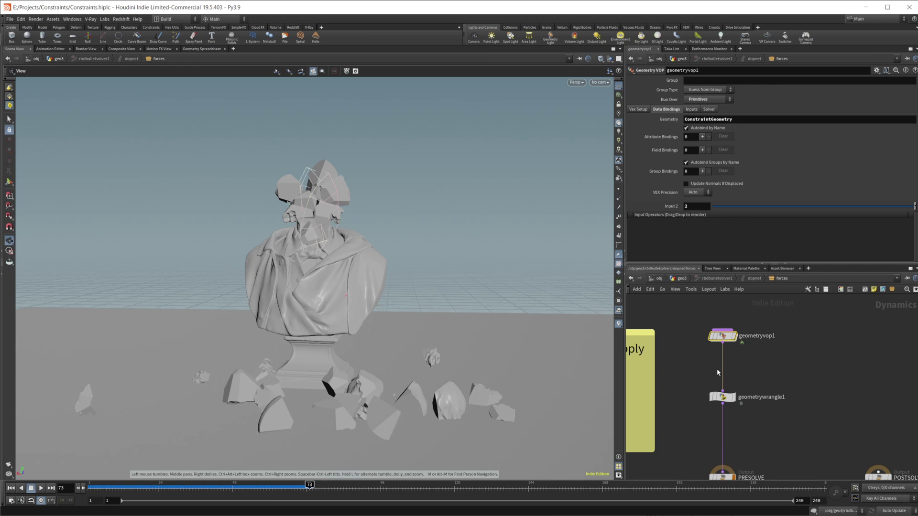
left_click_drag(718, 374, 728, 374)
Play the simulation from the first frame without the Geometry VOP, then rewind it and return to geo3.
left_click(11, 488)
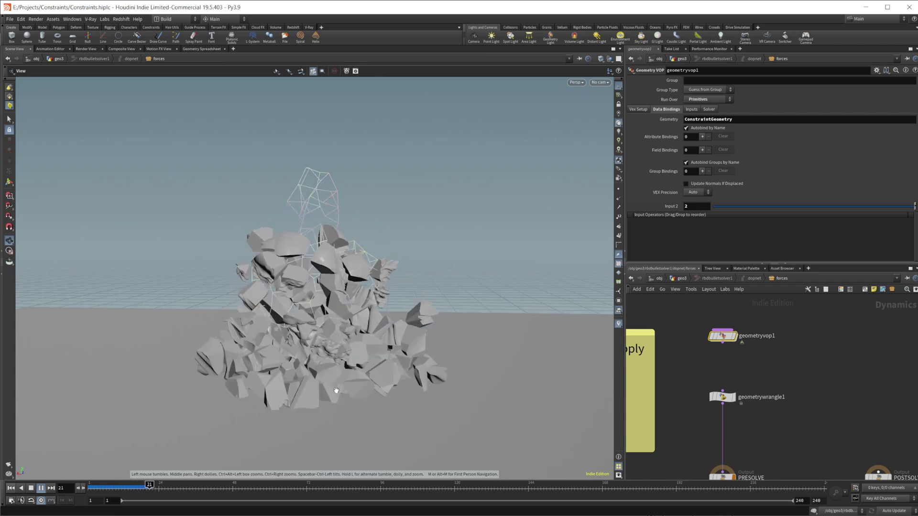
left_click(31, 488)
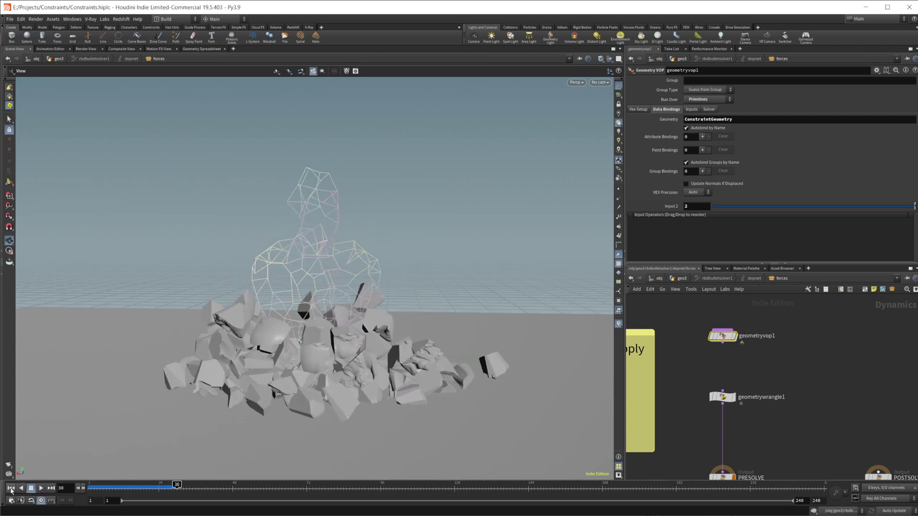
left_click(10, 488)
left_click(683, 280)
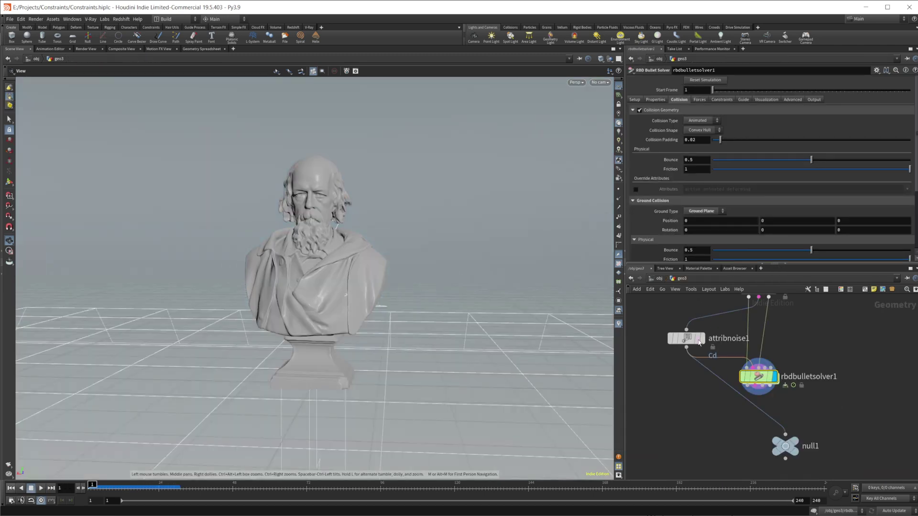
Check attribnoise1's attributes in the geometry spreadsheet and set its Attribute Class to Primitive.
left_click(685, 338)
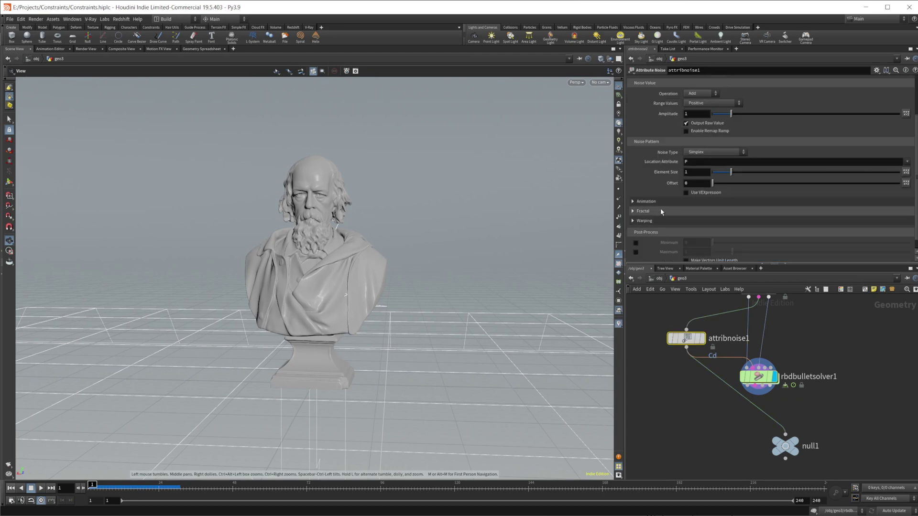
left_click(210, 48)
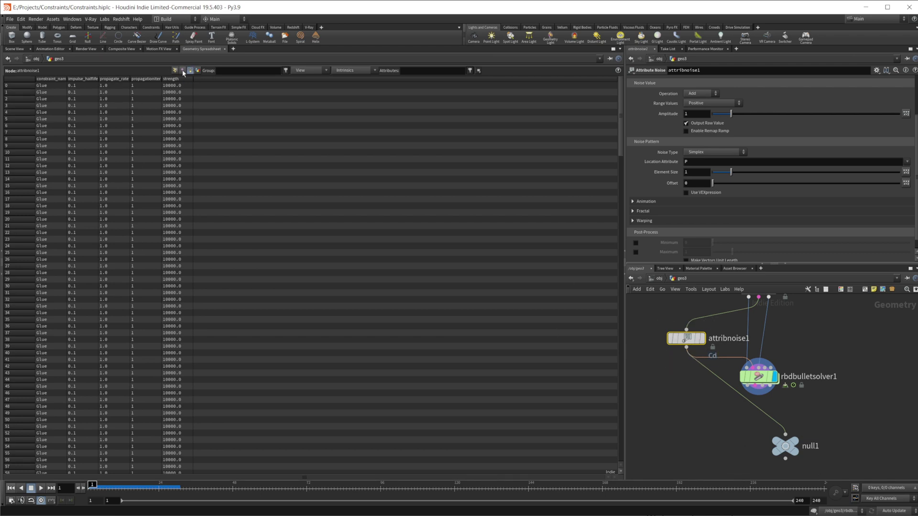
scroll(701, 123, "up", 3)
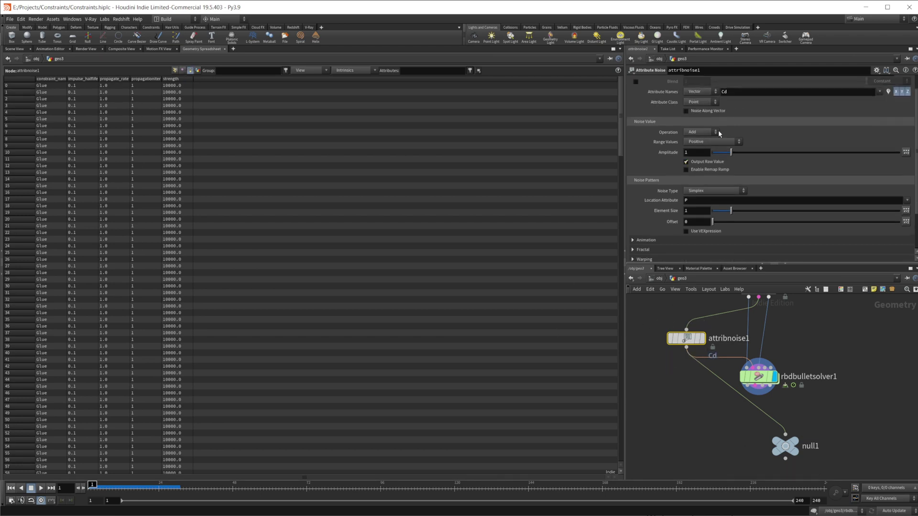
left_click(702, 123)
left_click(697, 142)
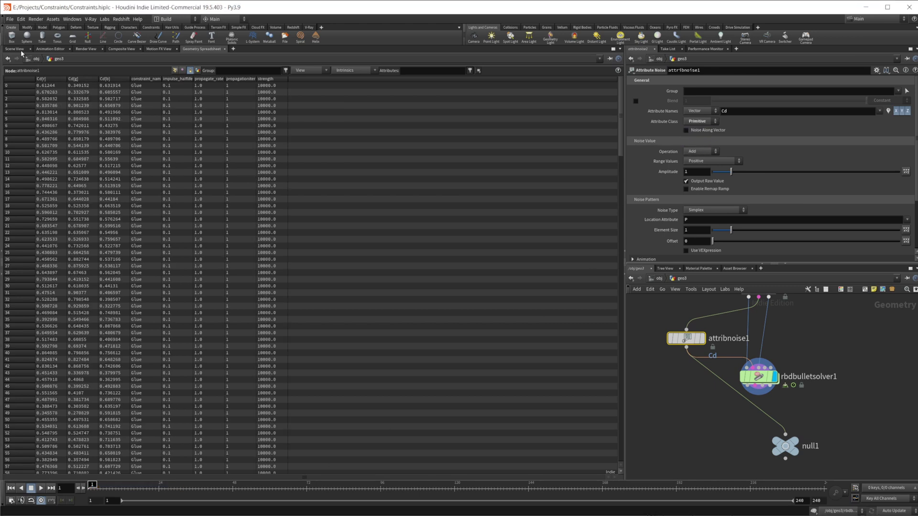
Play the simulation in the scene view to check the effect of the primitive noise, then stop it.
left_click(14, 49)
left_click(40, 488)
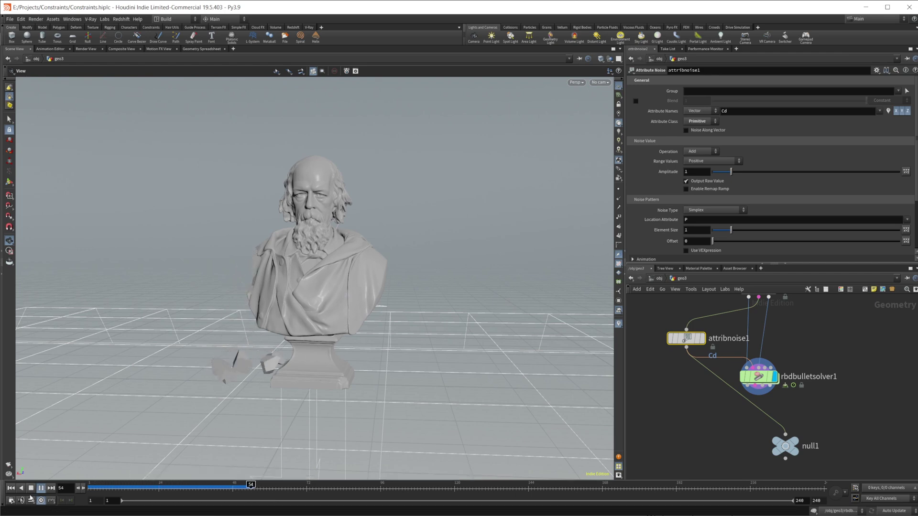
left_click(31, 488)
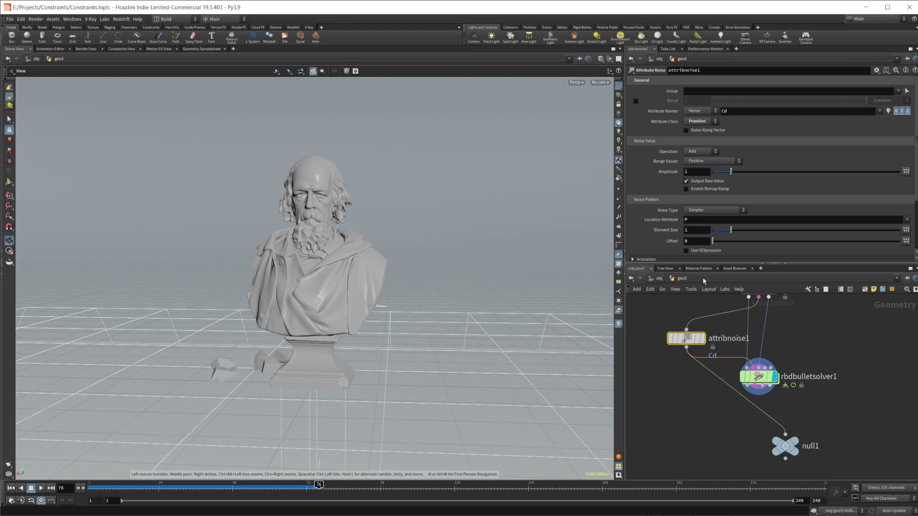
Enable Animate Noise on attribnoise1 with a Pulse Duration of 3.75 and replay the simulation from the first frame.
scroll(711, 239, "down", 2)
left_click(708, 230)
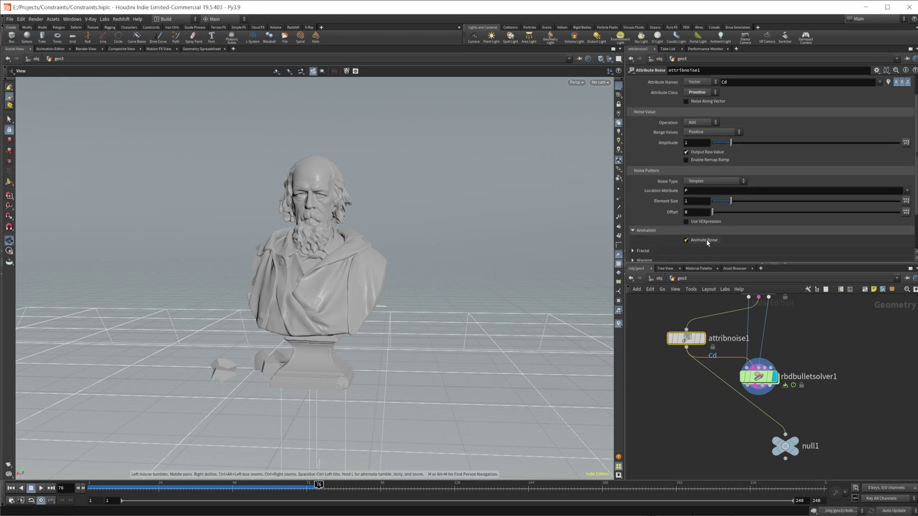
left_click(705, 241)
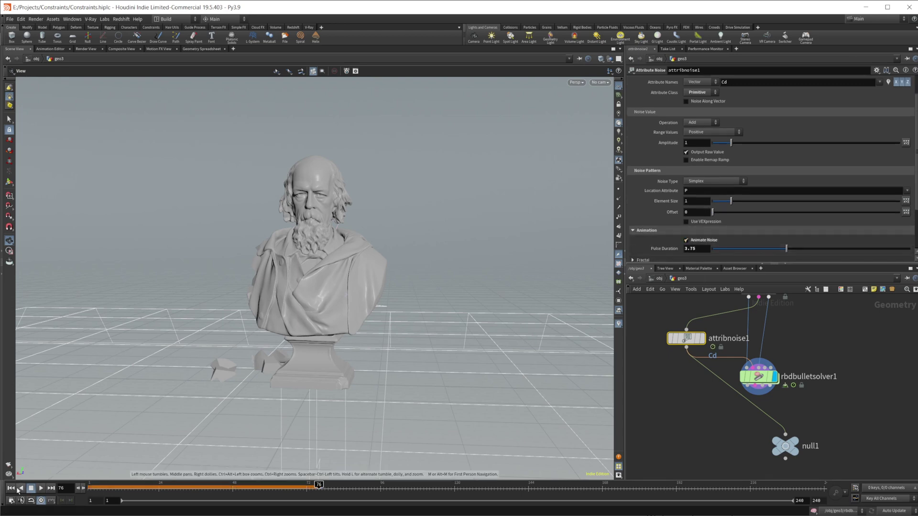
left_click(13, 488)
left_click(41, 488)
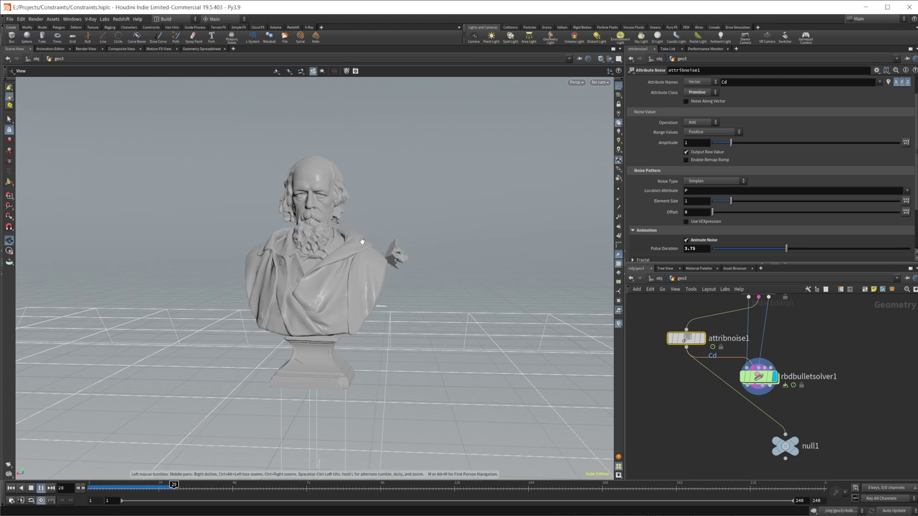
left_click(41, 488)
Display null1 and scrub the timeline to examine the animated noise colours on the constraints.
middle_click_drag(754, 414, 722, 398)
mouse_move(758, 427)
left_click(774, 412)
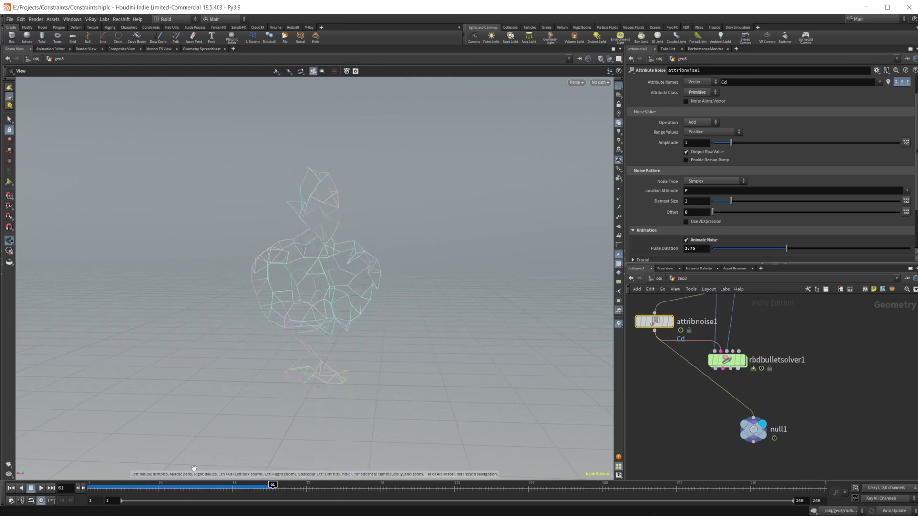
left_click_drag(122, 487, 105, 486)
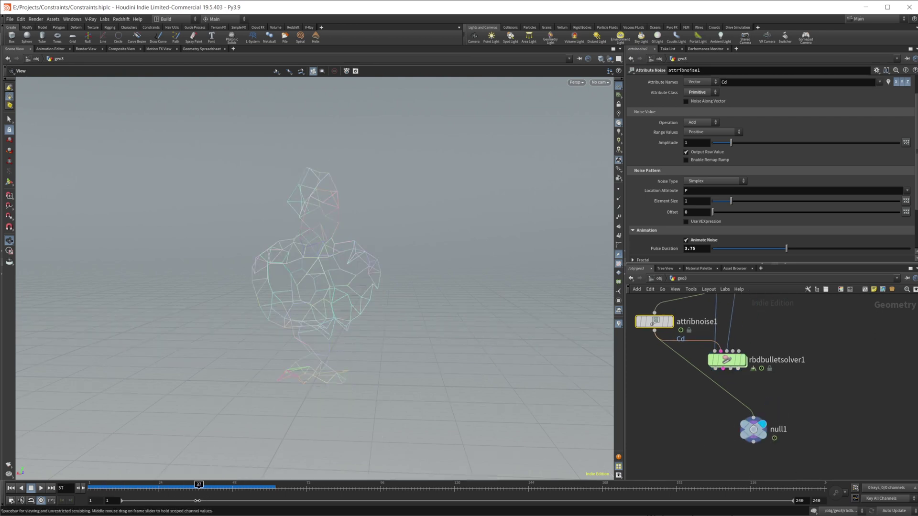
left_click_drag(198, 487, 193, 487)
Display rbdbulletsolver1, open its forces network, and move the disconnected geometryvop1 away from above geometrywrangle1.
left_click(728, 358)
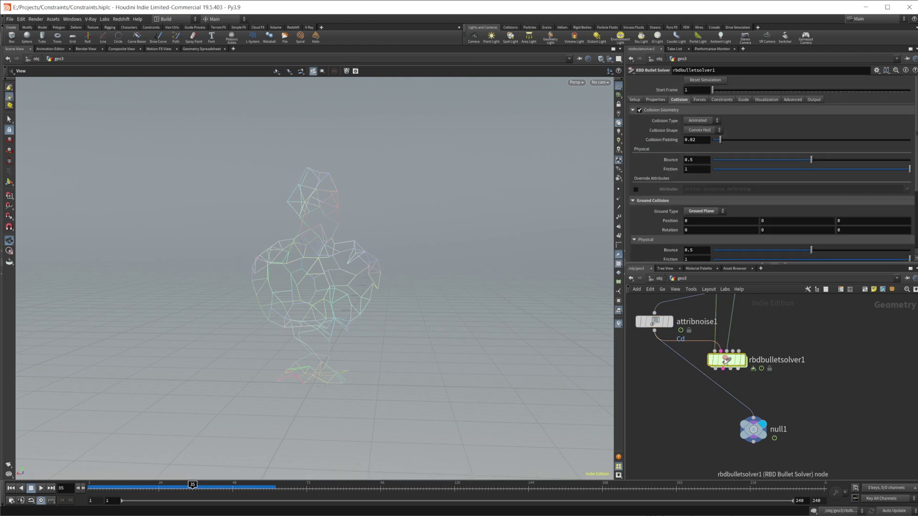
middle_click_drag(708, 378, 711, 398)
left_click(752, 371)
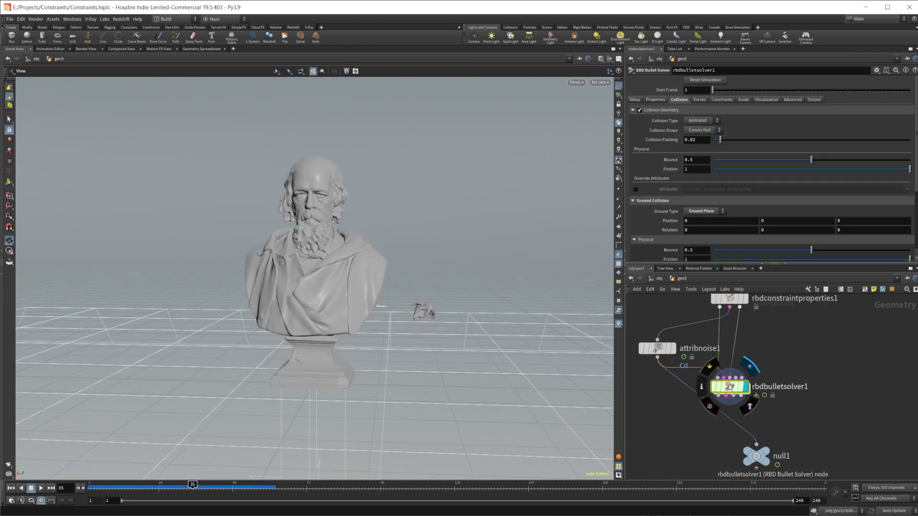
double_click(723, 387)
middle_click_drag(749, 356, 781, 380)
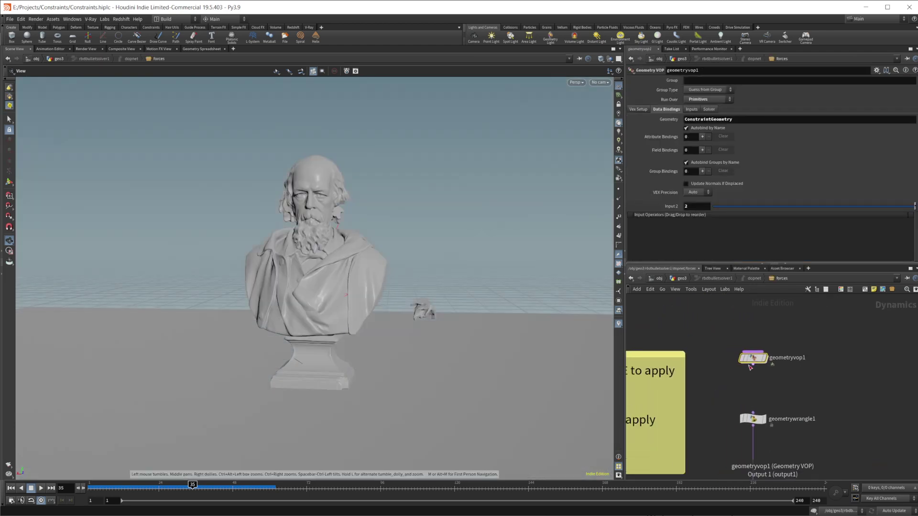
left_click_drag(754, 358, 808, 359)
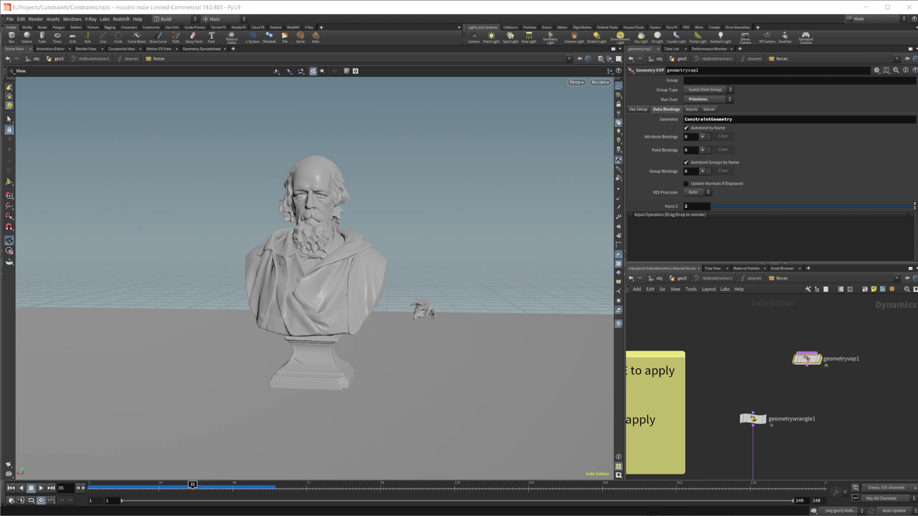
Duplicate geometryvop1, place the copy above geometrywrangle1, and return the timeline to the first frame.
key("Tab")
mouse_move(729, 364)
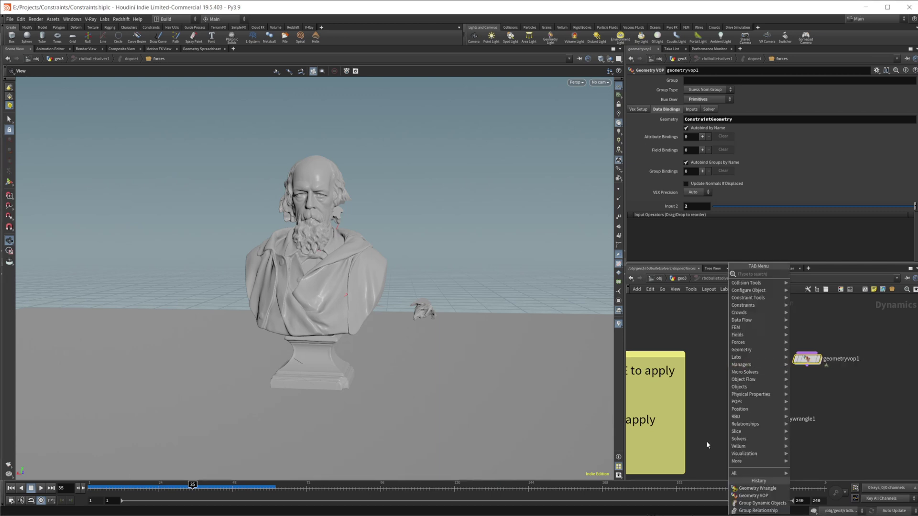
left_click(706, 441)
left_click_drag(804, 360, 731, 356, "alt")
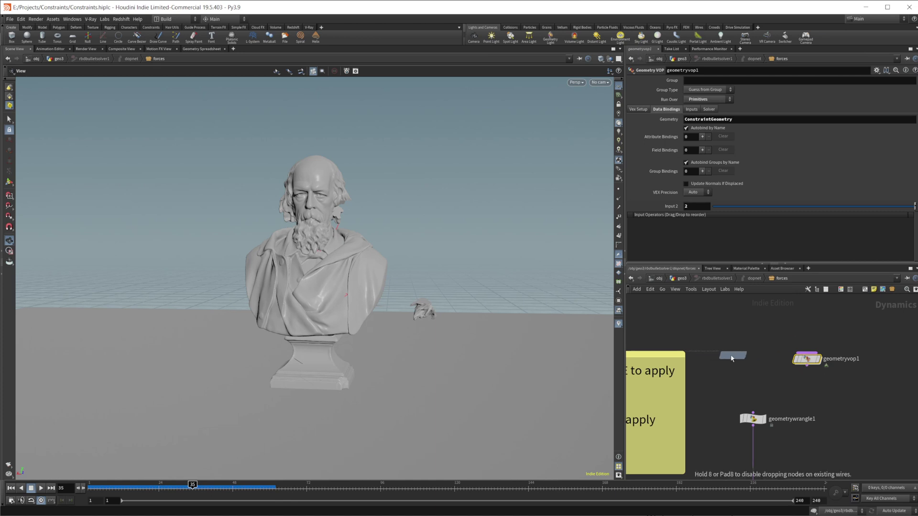
left_click(731, 358)
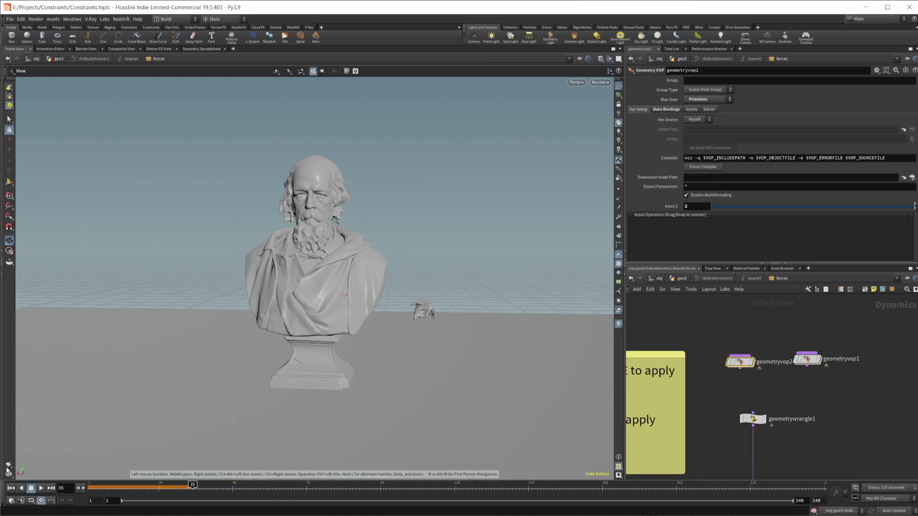
left_click(11, 490)
Delete the vectofloat1 and compare1 nodes inside the copied Geometry VOP.
double_click(740, 362)
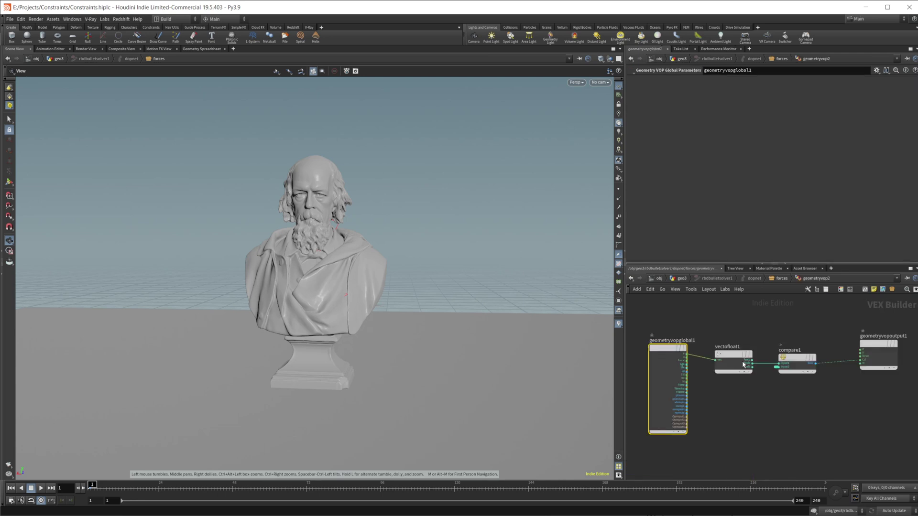
left_click_drag(682, 318, 783, 415)
key("Delete")
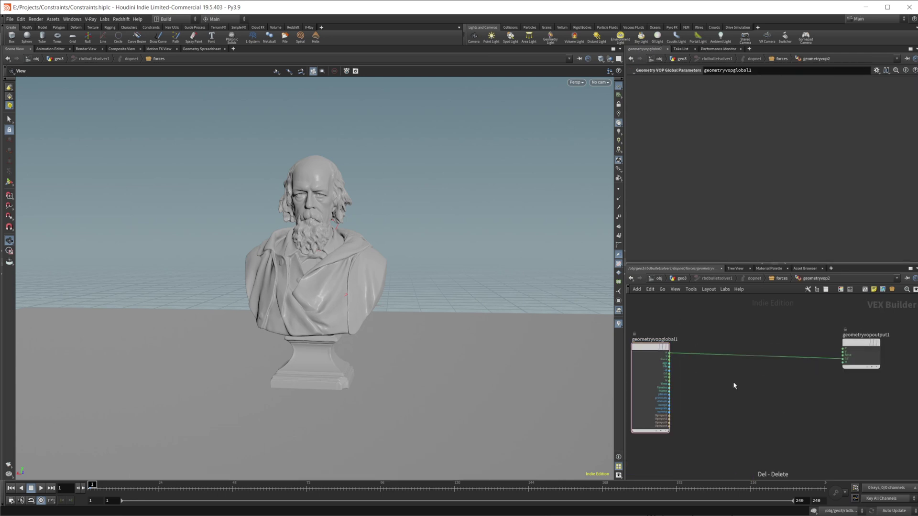
middle_click_drag(732, 382, 760, 394)
left_click_drag(664, 361, 632, 356)
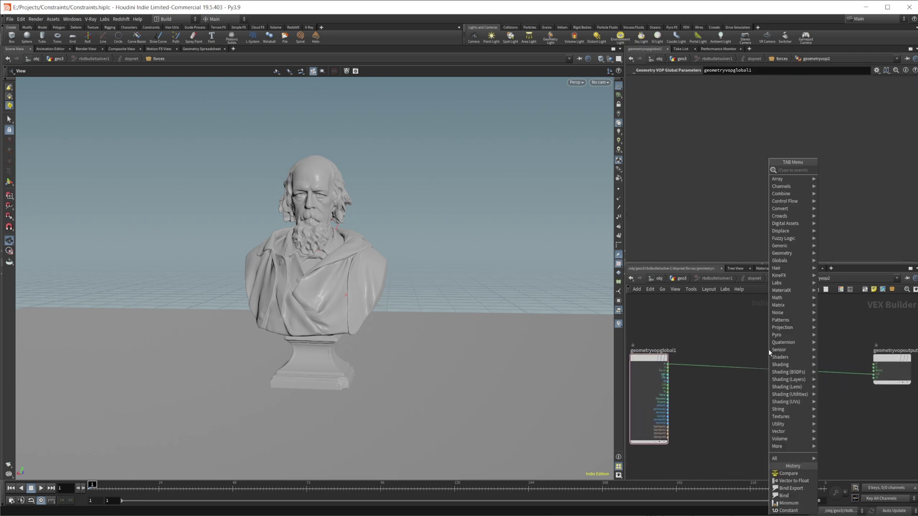
Insert a Turbulent Noise node between the global parameters and the output, with P wired into its position input.
key("Tab")
type("turb")
key("Return")
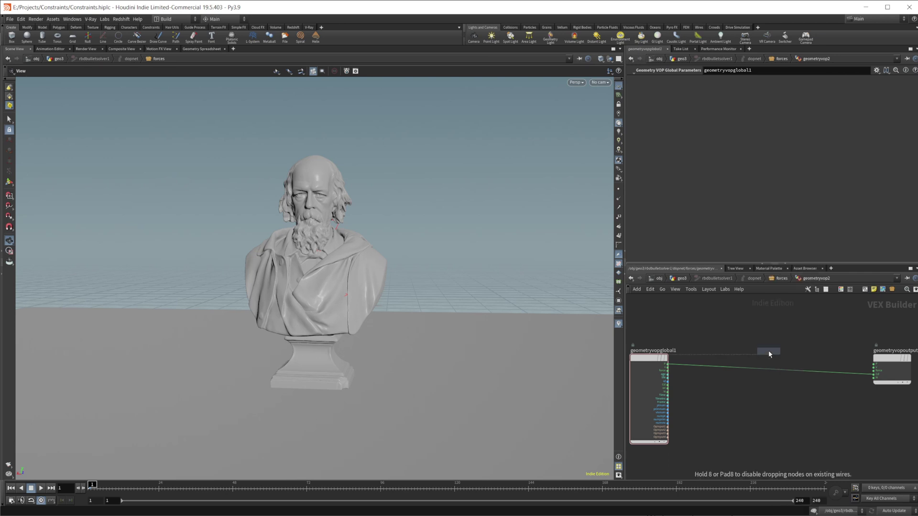
left_click(747, 365)
left_click_drag(738, 365, 723, 366)
scroll(764, 389, "up", 3)
left_click_drag(663, 359, 691, 367)
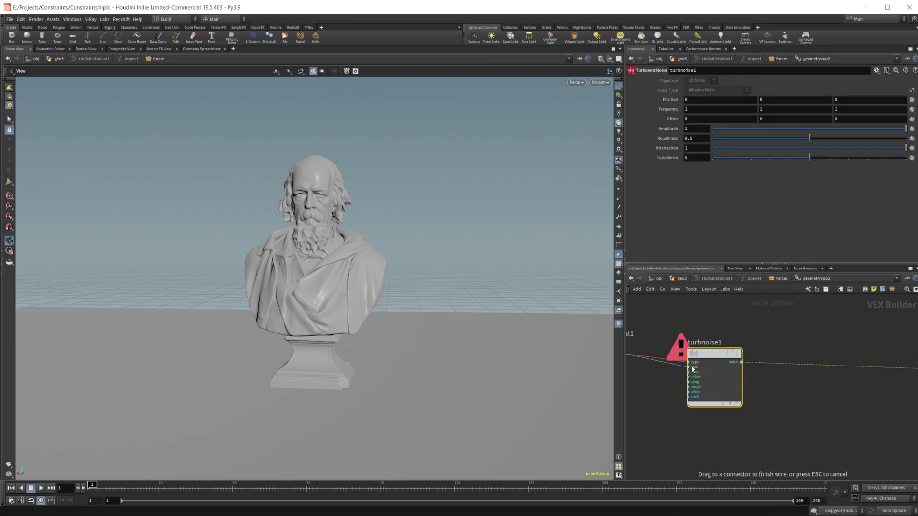
left_click(699, 371)
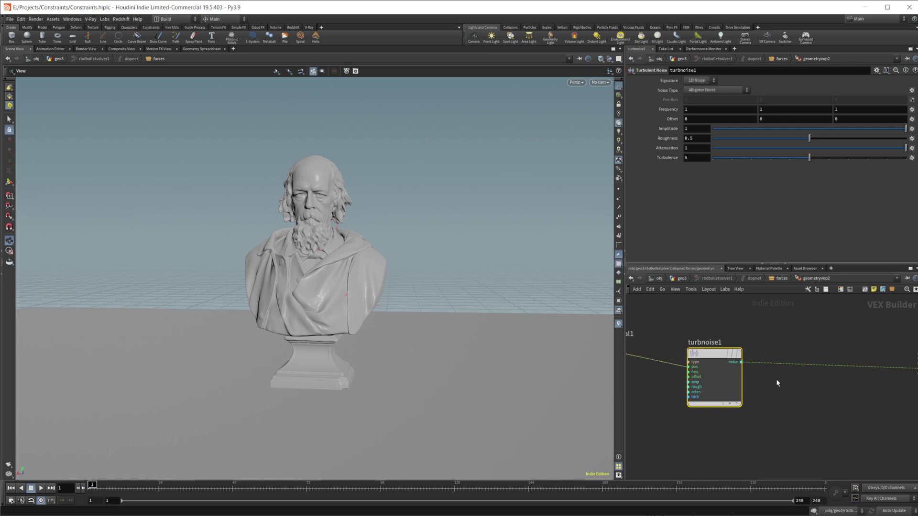
Insert a Fit Range node on the wire between turbnoise1 and the geometry output.
key("Tab")
type("fit")
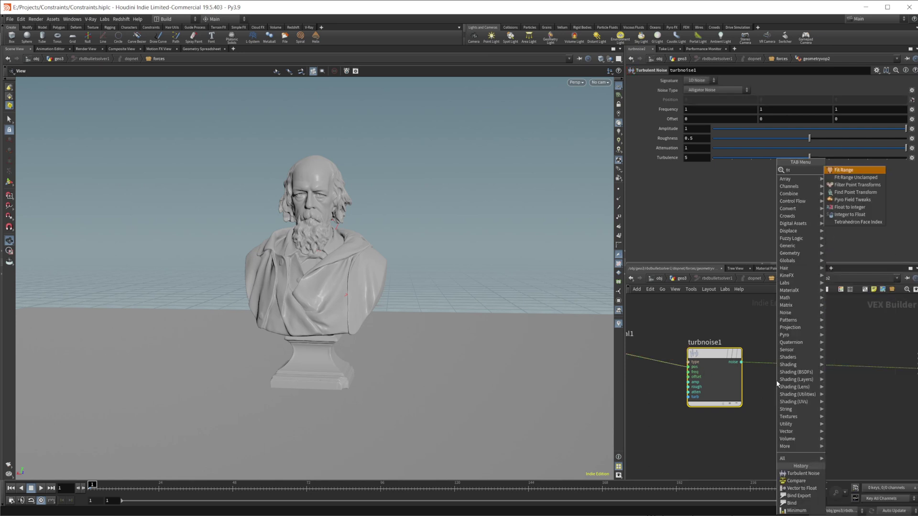
key("Return")
left_click(777, 384)
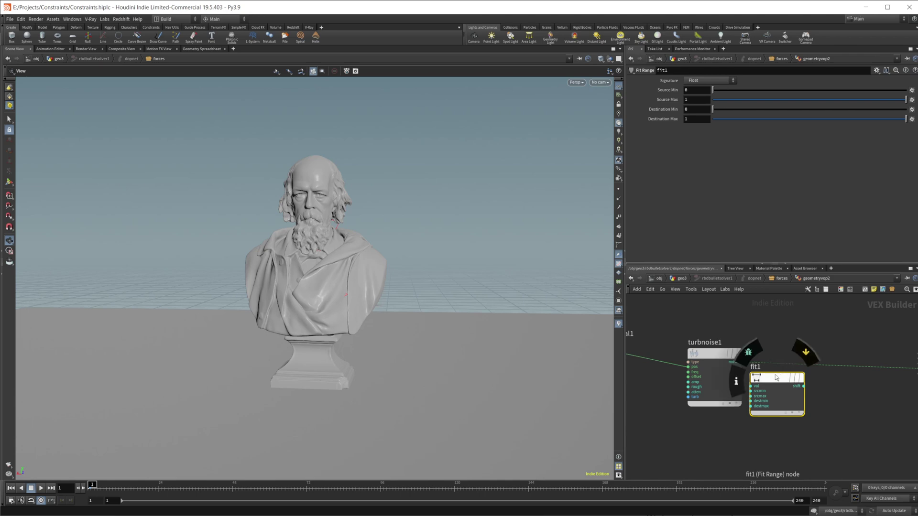
left_click_drag(777, 384, 816, 371)
Copy the turbnoise1 and fit1 nodes from inside geometryvop2.
key("u")
key("u")
key("u")
key("u")
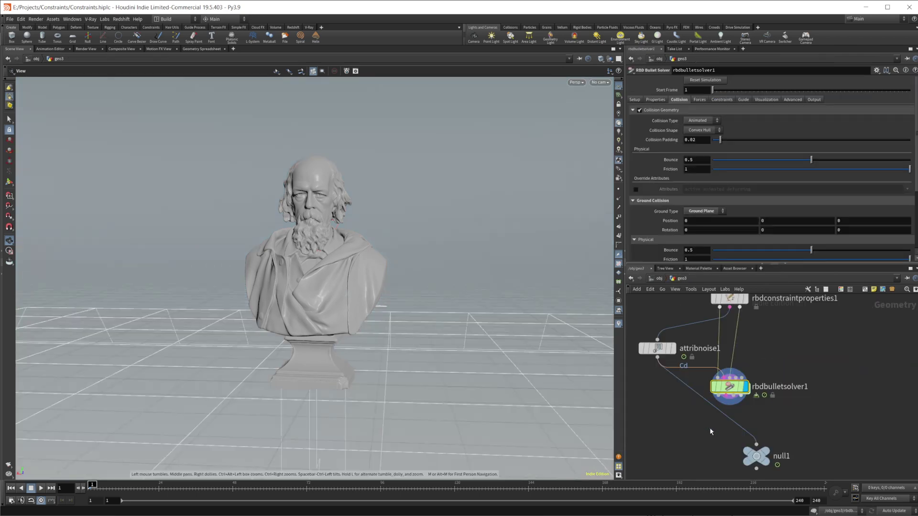
key("i")
key("i")
key("i")
key("i")
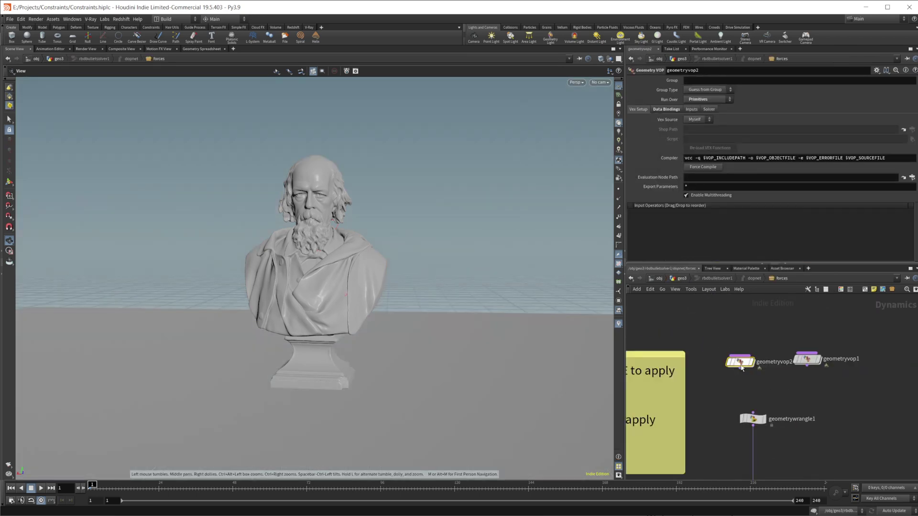
left_click_drag(763, 380, 763, 381, "shift")
key("ctrl+c")
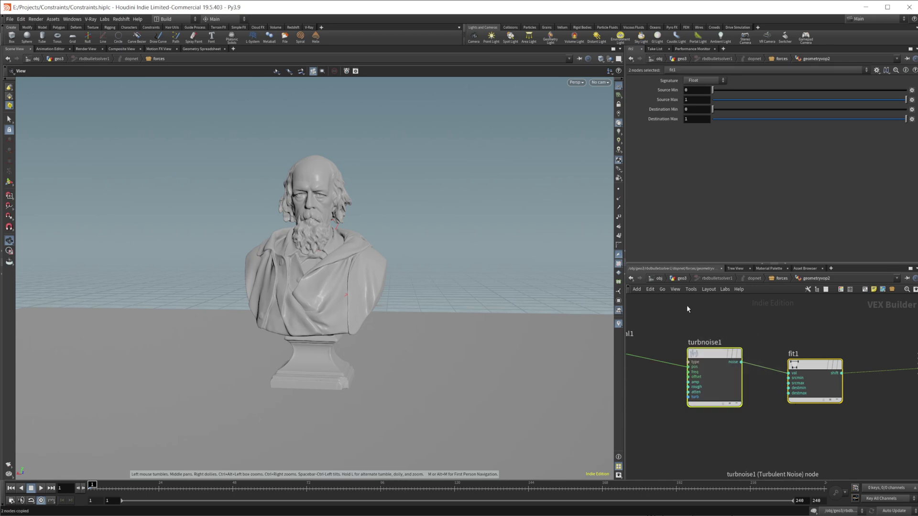
Return to the geo3 network and add a Primitive VOP node beside rbdbulletsolver1.
left_click(682, 279)
key("Tab")
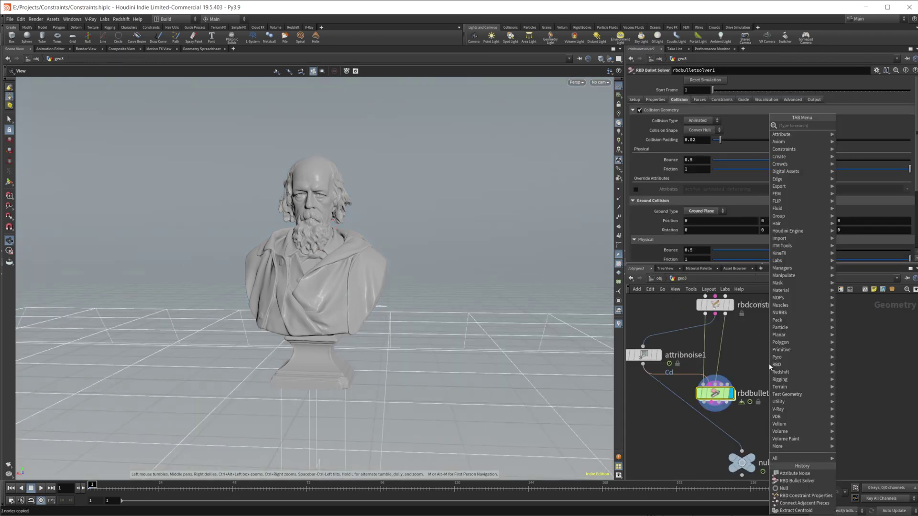
type("prim b")
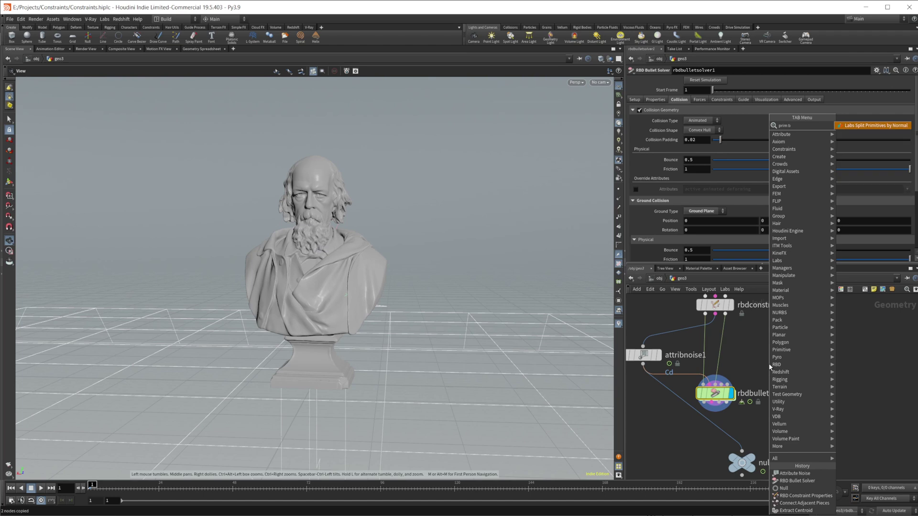
key("BackSpace")
type("v")
key("Return")
left_click(769, 365)
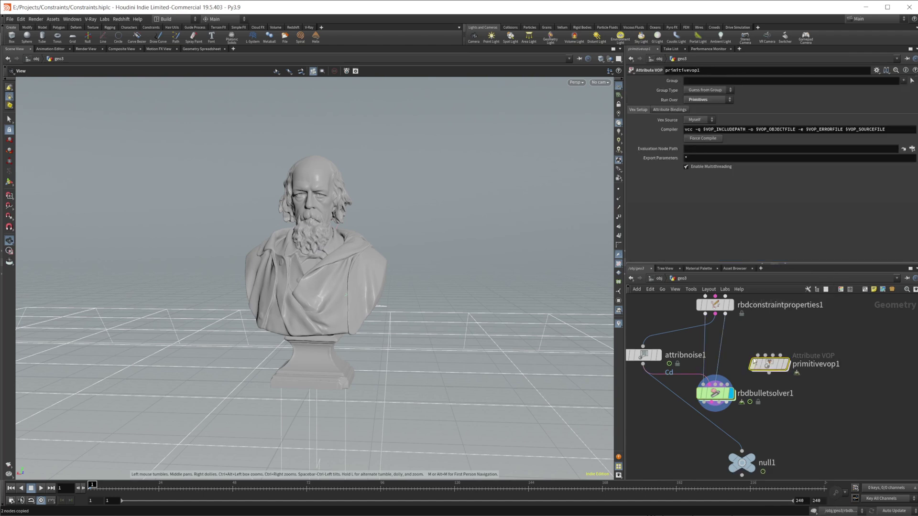
Wire the constraint output of rbdconstraintproperties1 into primitivevop1, display primitivevop1 and open its network.
left_click_drag(714, 317, 757, 356)
left_click(785, 365)
double_click(770, 365)
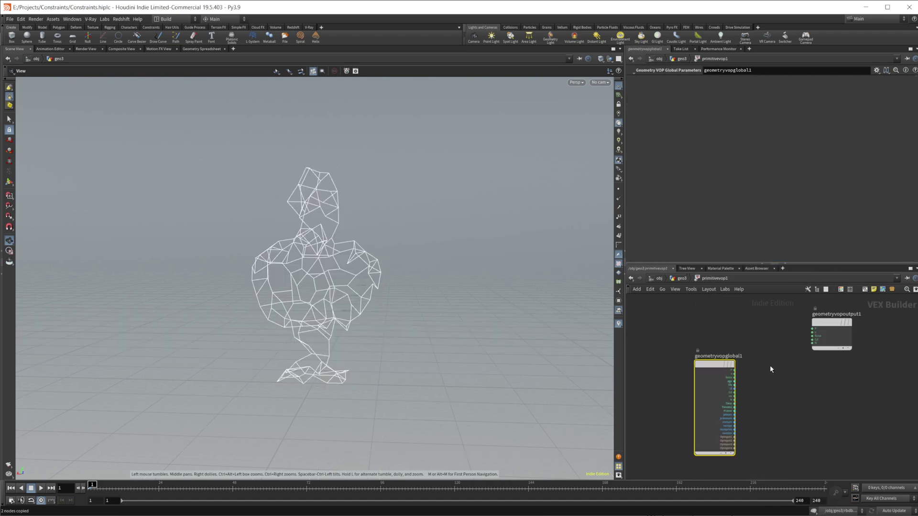
Paste the copied noise and fit nodes into primitivevop1 and feed global P into the noise position.
middle_click_drag(759, 385, 778, 394)
key("l")
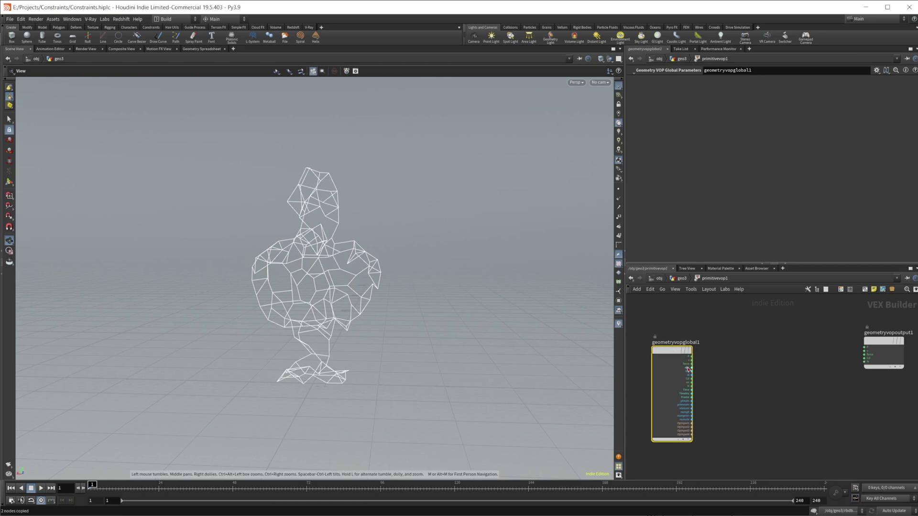
key("ctrl+v")
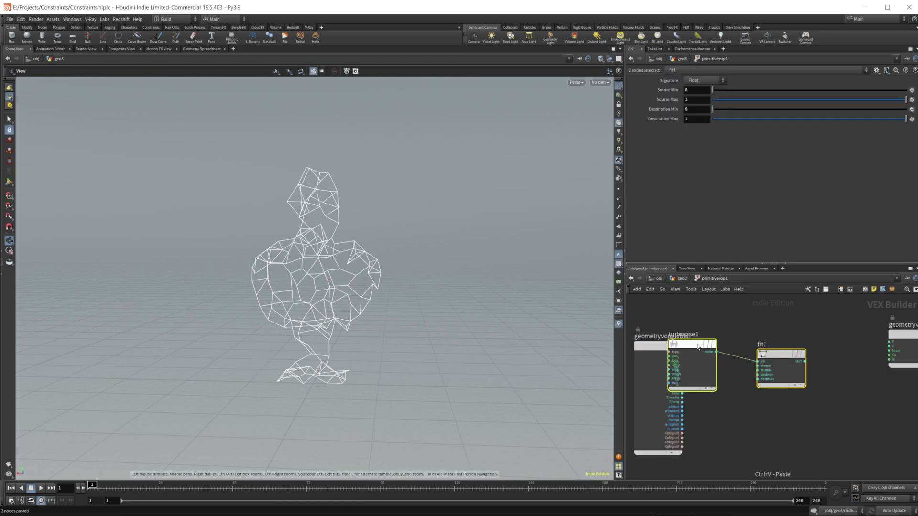
key("l")
middle_click_drag(881, 426, 805, 421)
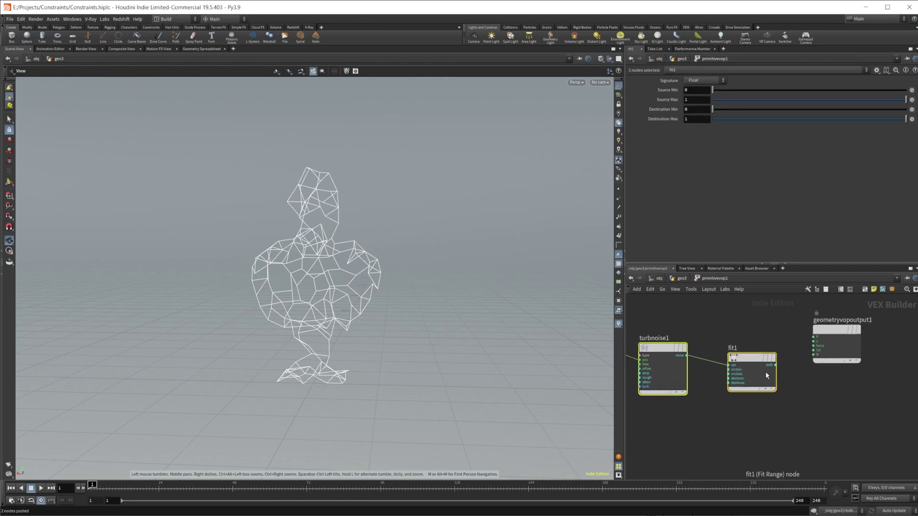
Connect the fit1 result to Cd on geometryvopoutput1 and cut the extra wire to the output node.
left_click_drag(775, 365, 810, 352)
left_click(795, 390)
left_click(811, 352)
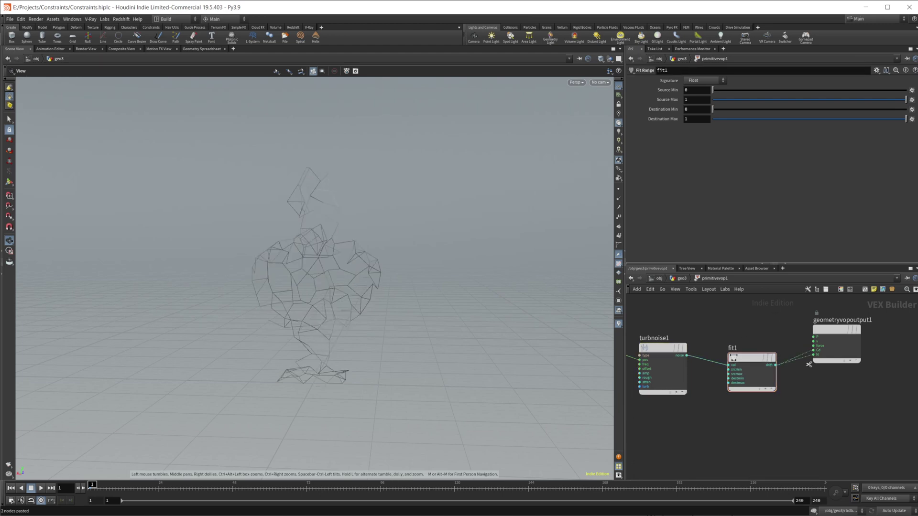
left_click_drag(808, 351, 809, 392)
Bypass fit1 and set the noise type of turbnoise1 to Perlin Noise.
middle_click_drag(714, 427, 780, 435)
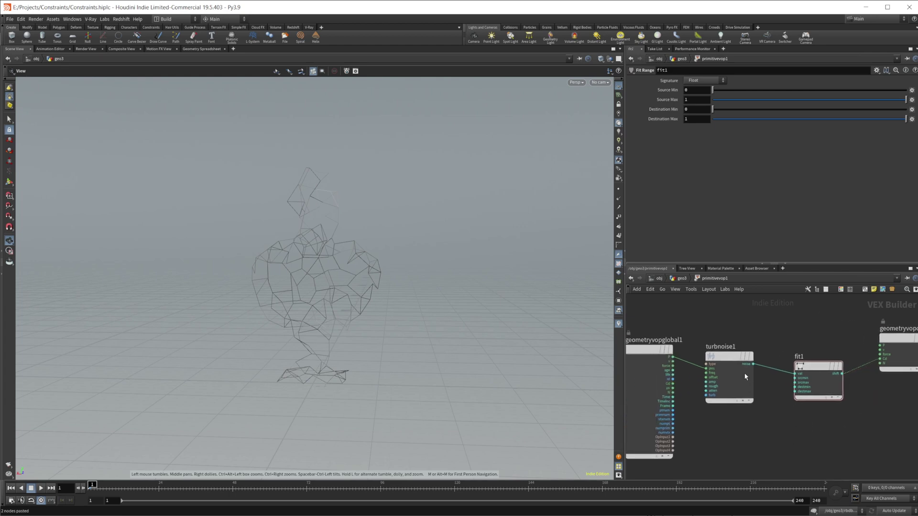
left_click(750, 381)
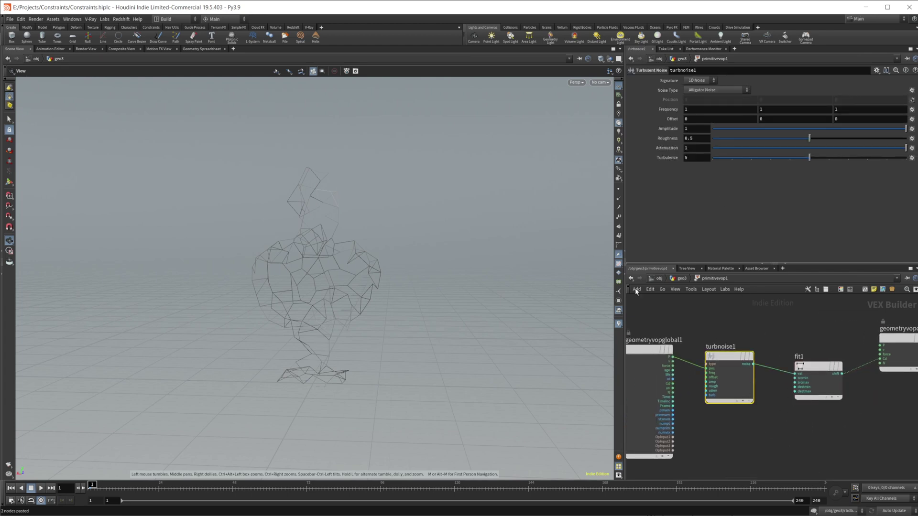
left_click(843, 343)
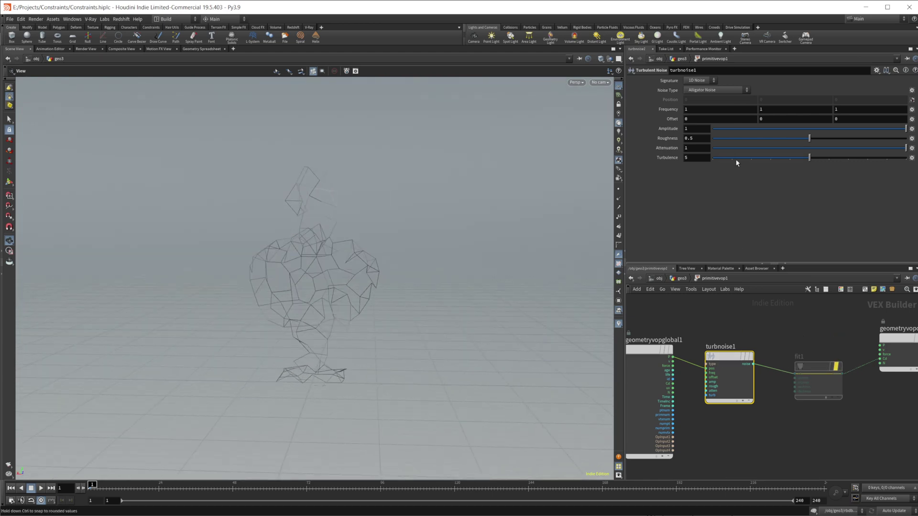
left_click(716, 90)
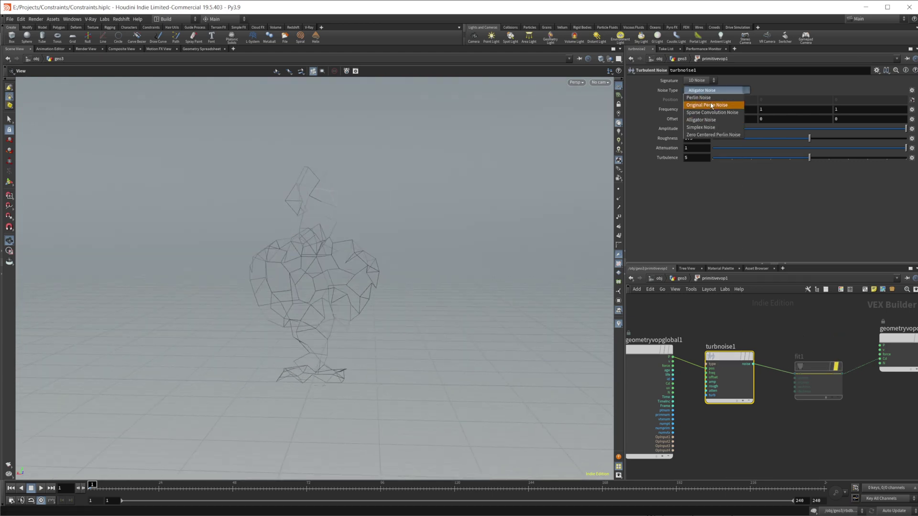
left_click(705, 96)
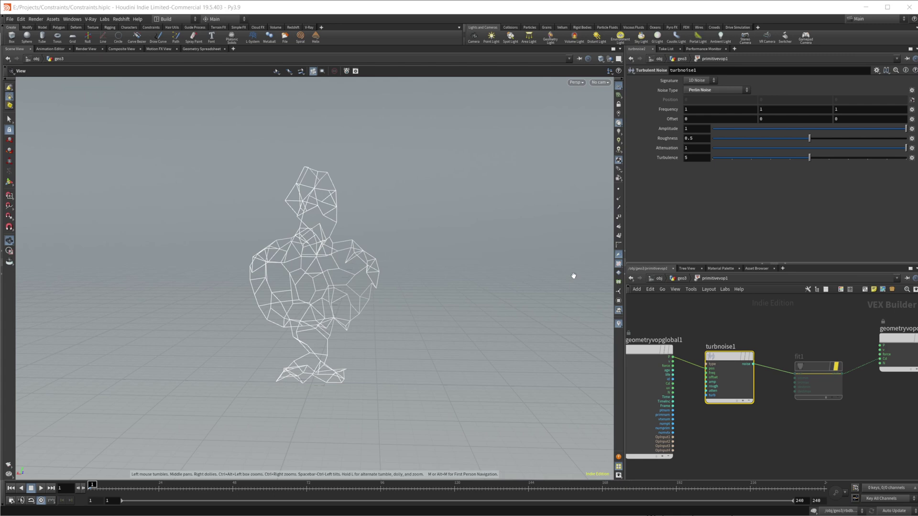
Examine the lowest and highest Cd[r] values of primitivevop1 in the Geometry Spreadsheet, then return to the scene view.
left_click(201, 49)
left_click(58, 80)
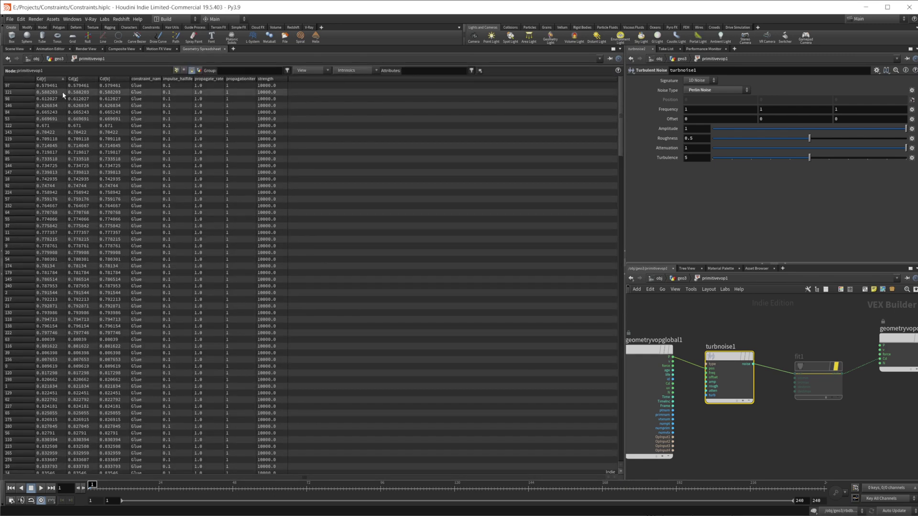
left_click(60, 79)
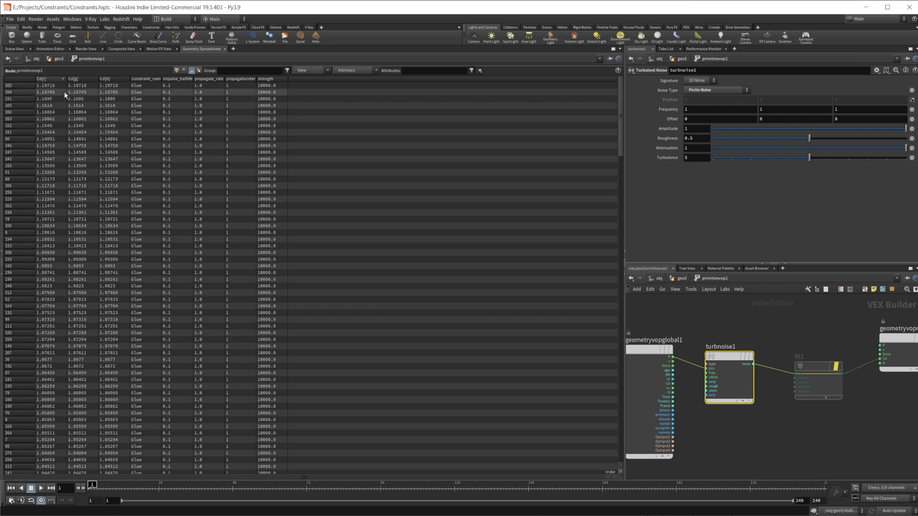
left_click(15, 49)
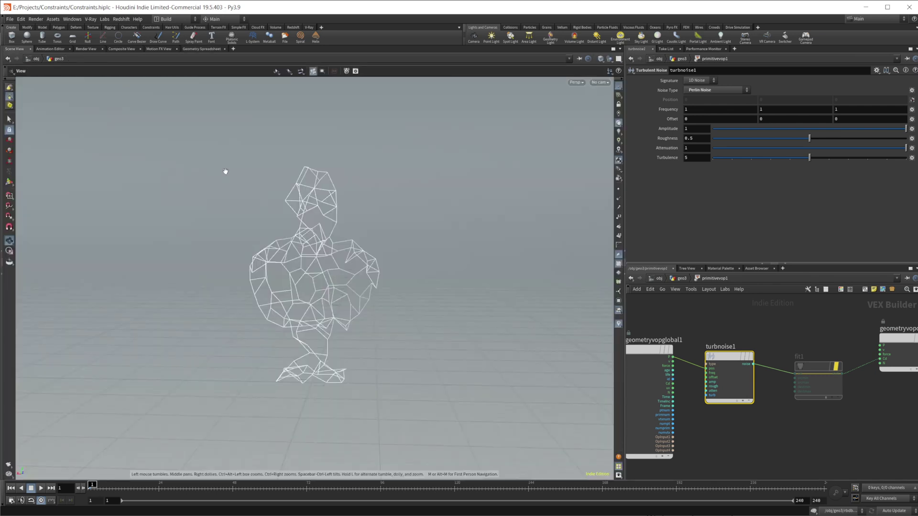
Re-enable fit1 and set its Source Min to .4 and Source Max to 1.4.
mouse_move(803, 364)
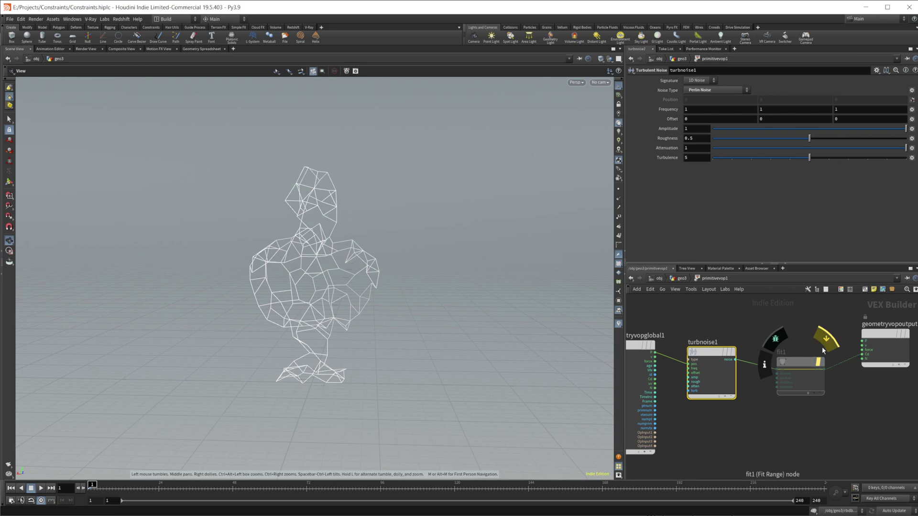
left_click(822, 347)
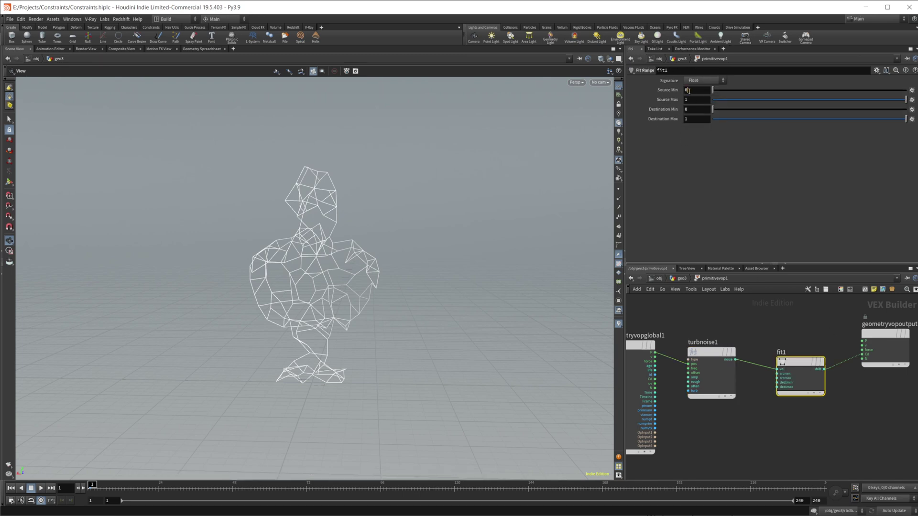
left_click(688, 90)
type(".4")
key("Return")
left_click(696, 100)
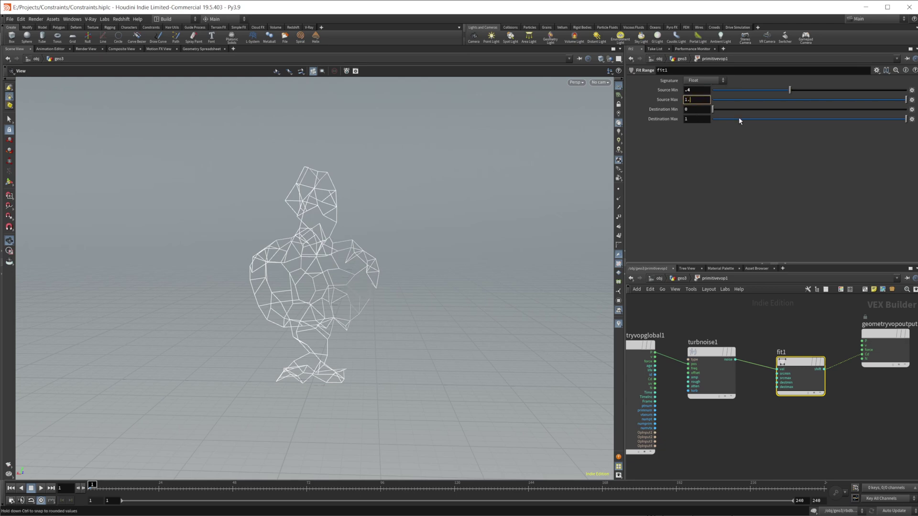
key("Return")
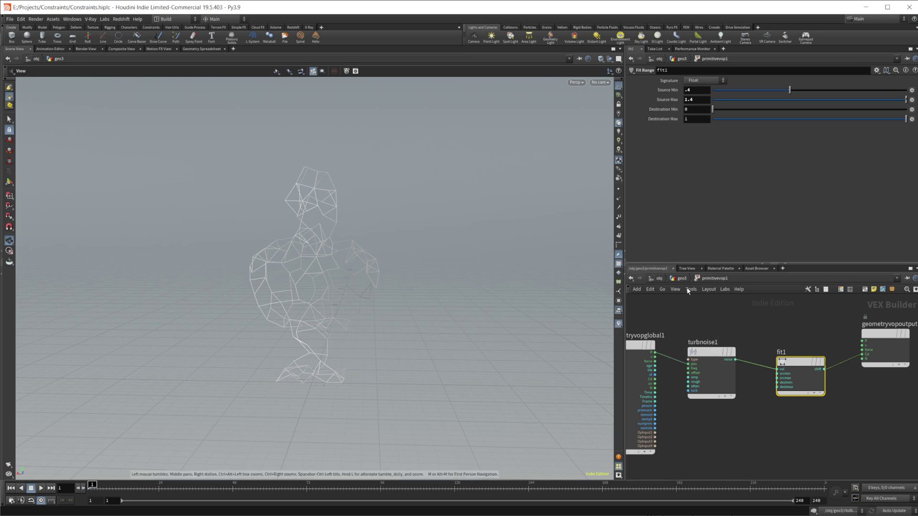
middle_click_drag(724, 324, 736, 322)
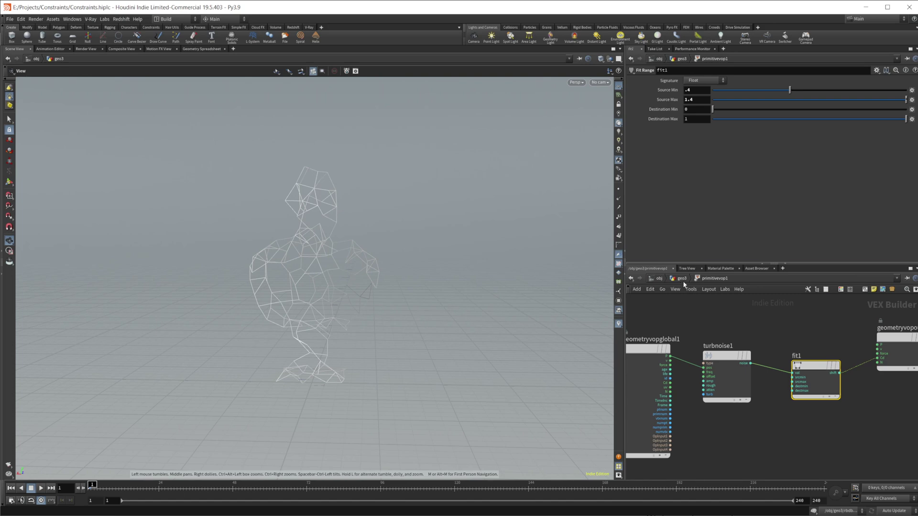
Copy turbnoise1 and fit1 from primitivevop1 and go to the forces network inside rbdbulletsolver1.
left_click_drag(701, 320, 790, 417)
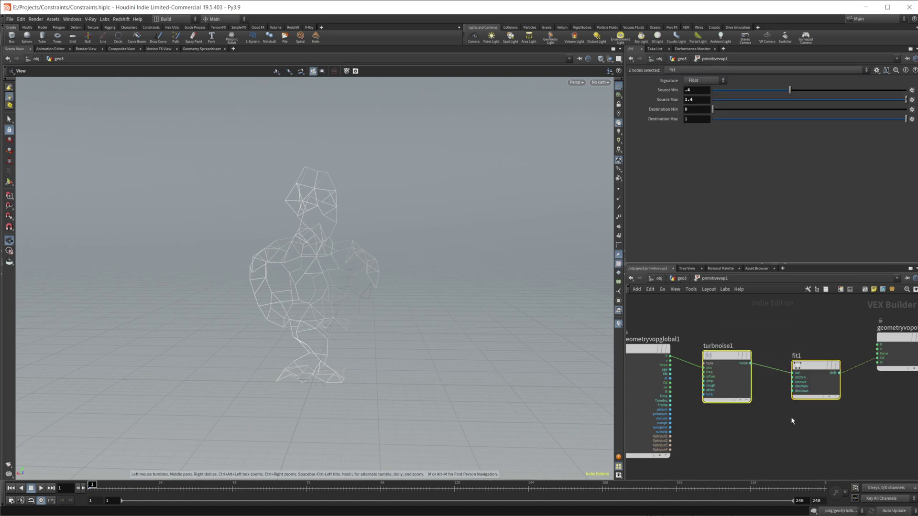
key("ctrl+c")
left_click(676, 280)
double_click(721, 391)
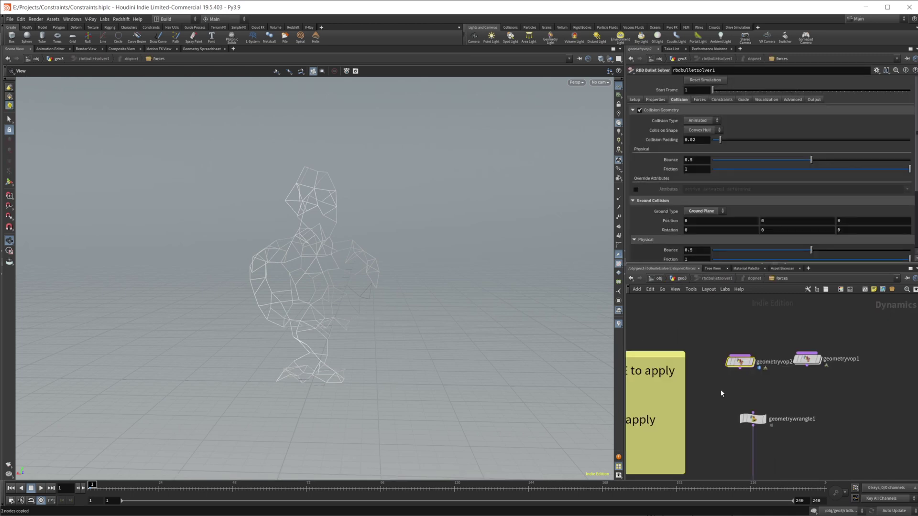
Replace the existing intermediate nodes inside geometryvop2 with the copied turbnoise1 and fit1 nodes.
left_click(740, 362)
double_click(739, 362)
left_click_drag(699, 311, 813, 436)
key("Delete")
key("ctrl+v")
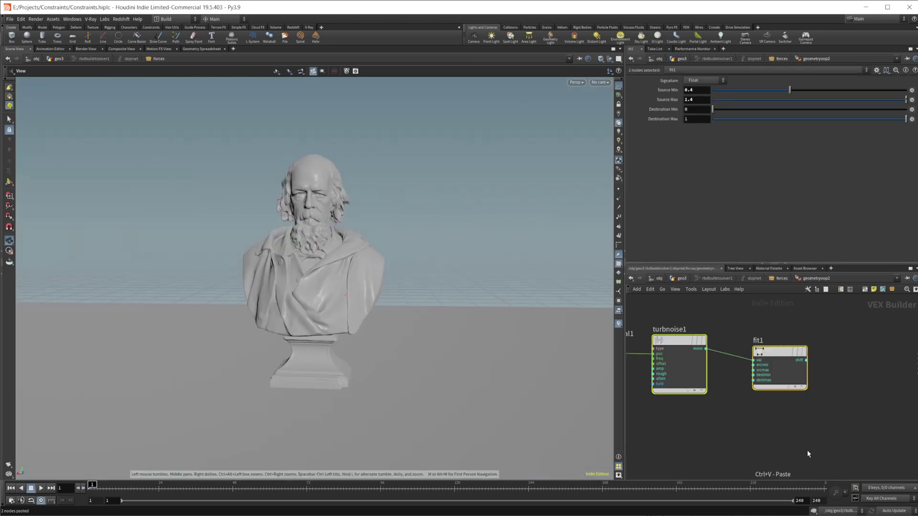
Connect the fit1 shift output to Cd on geometryvopoutput1 in geometryvop2.
middle_click_drag(807, 450, 709, 446)
left_click(734, 409)
left_click_drag(710, 356, 811, 365)
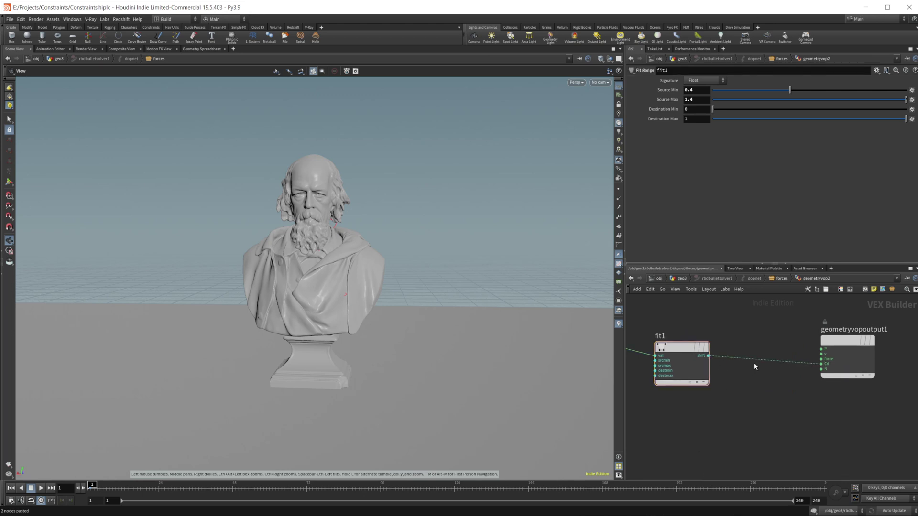
Promote the offset input of turbnoise1 to a parameter of geometryvop2.
middle_click_drag(754, 364, 878, 401)
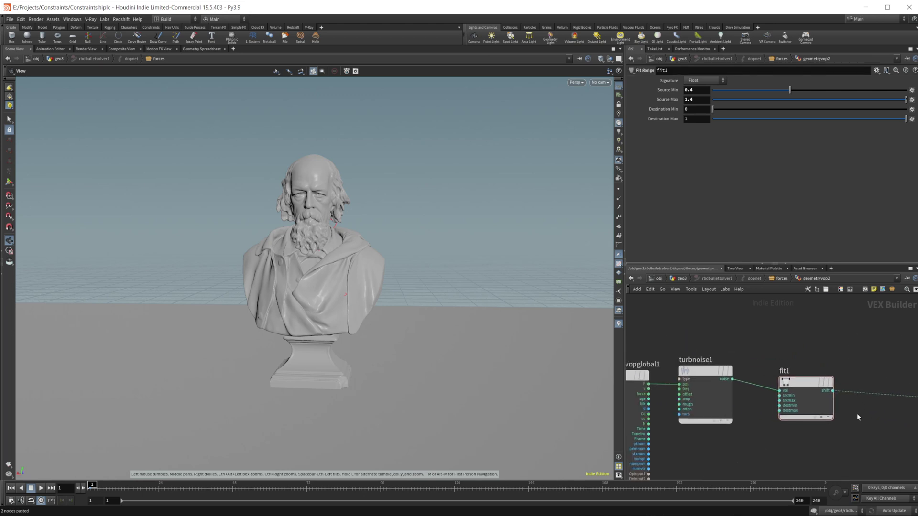
right_click(686, 394)
left_click(714, 386)
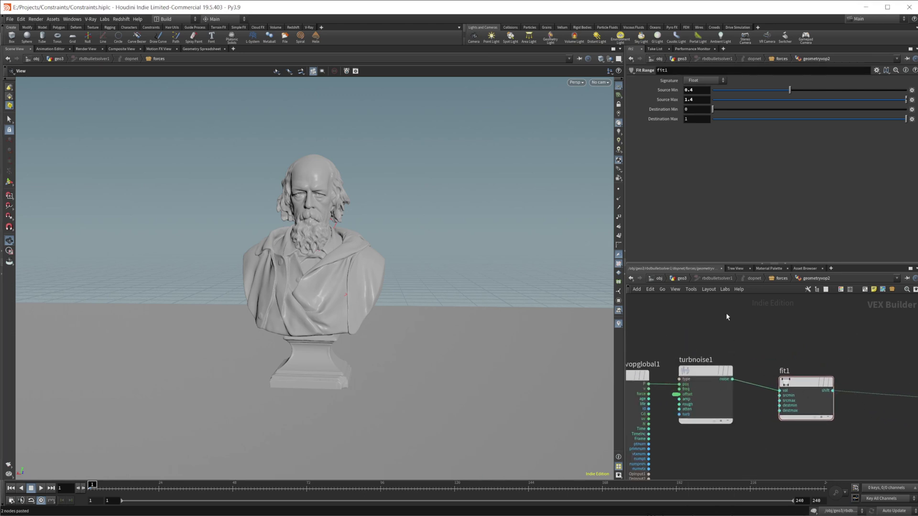
Back in the forces network, set all three Offset components of geometryvop2 to $FF/50 and play the simulation.
left_click(783, 279)
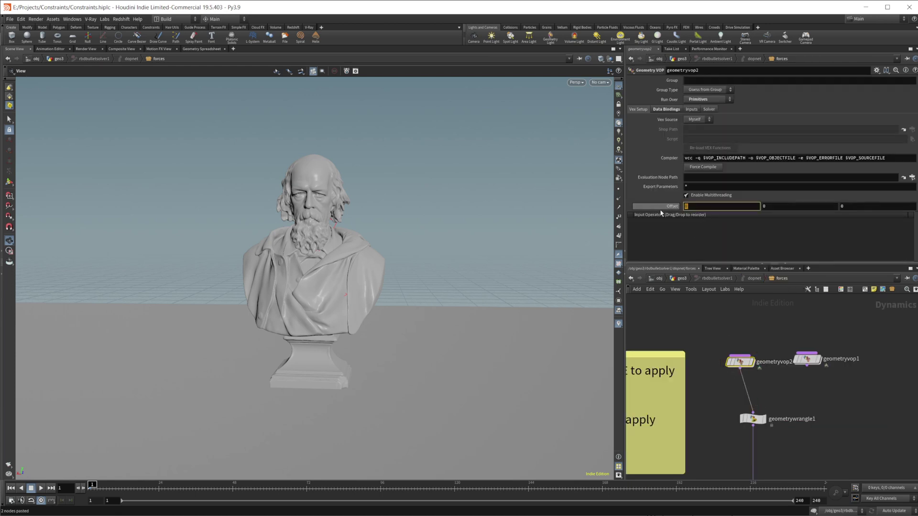
type("$")
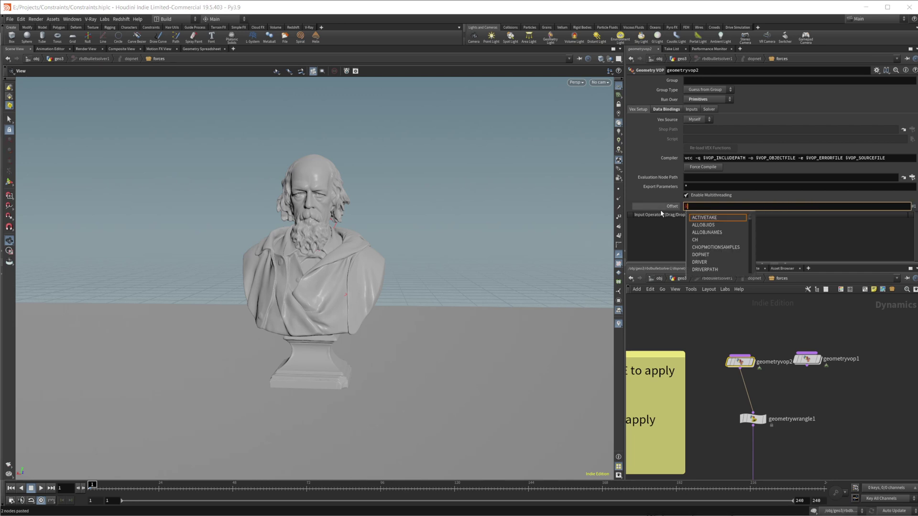
type("FF/")
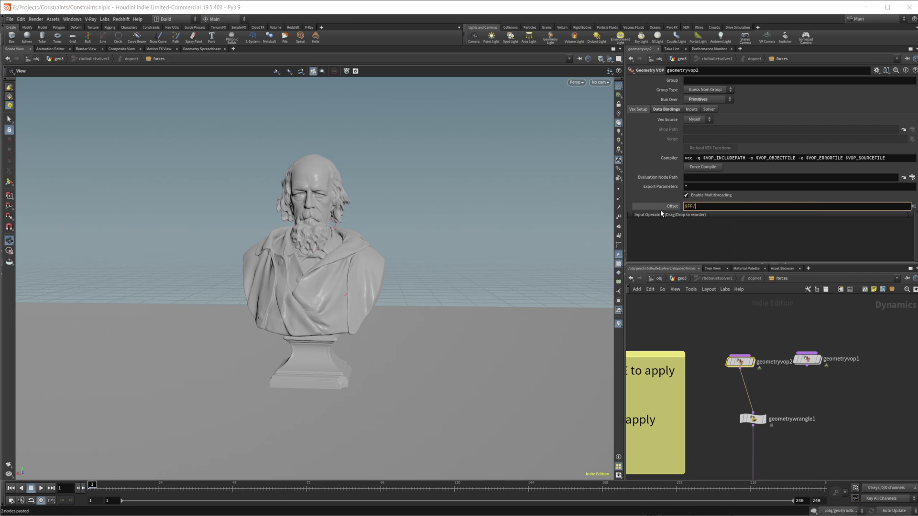
type("50")
key("Return")
left_click(705, 209)
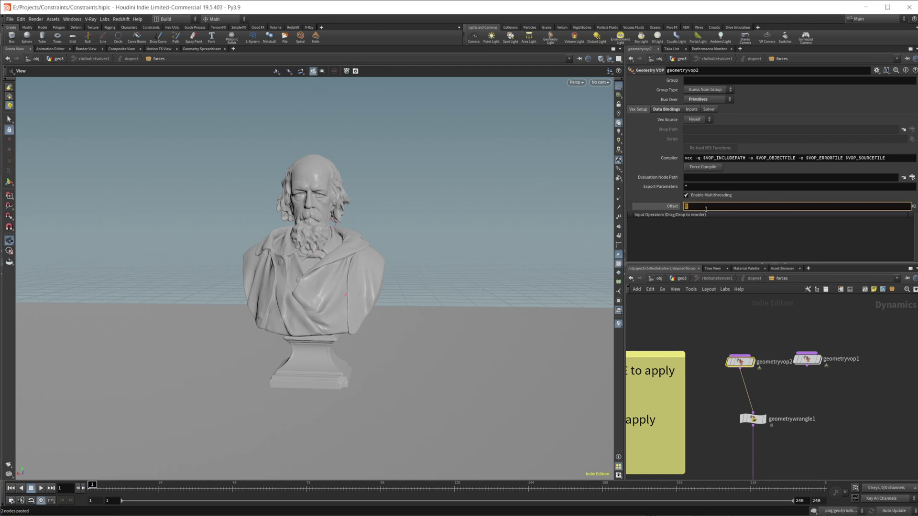
left_click(668, 209)
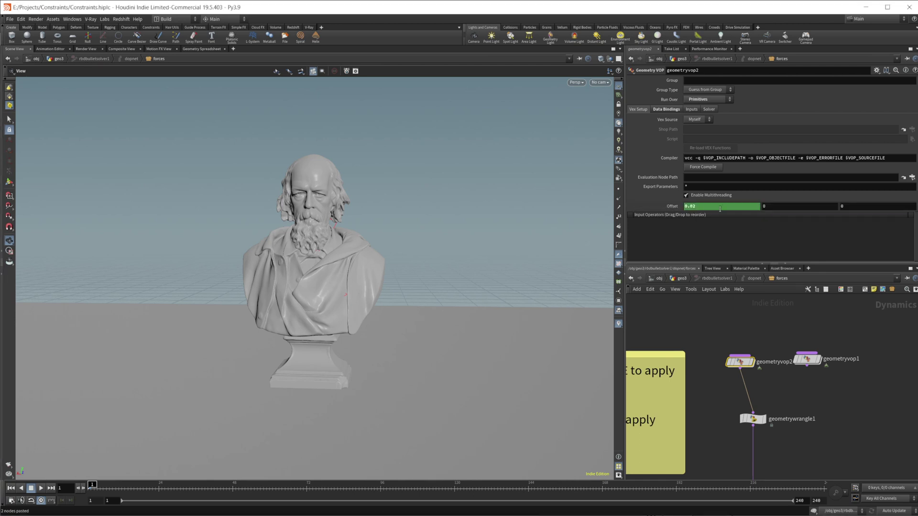
left_click(677, 208)
left_click_drag(605, 198, 604, 198)
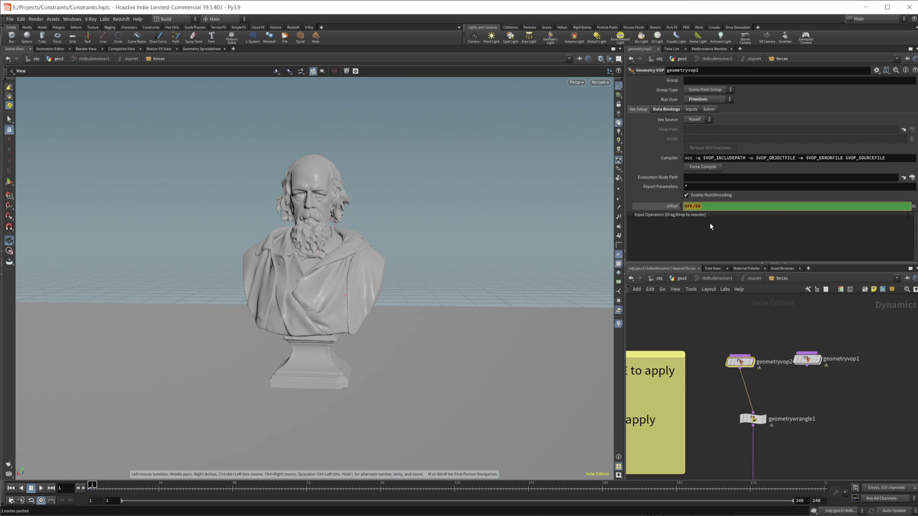
left_click(673, 208)
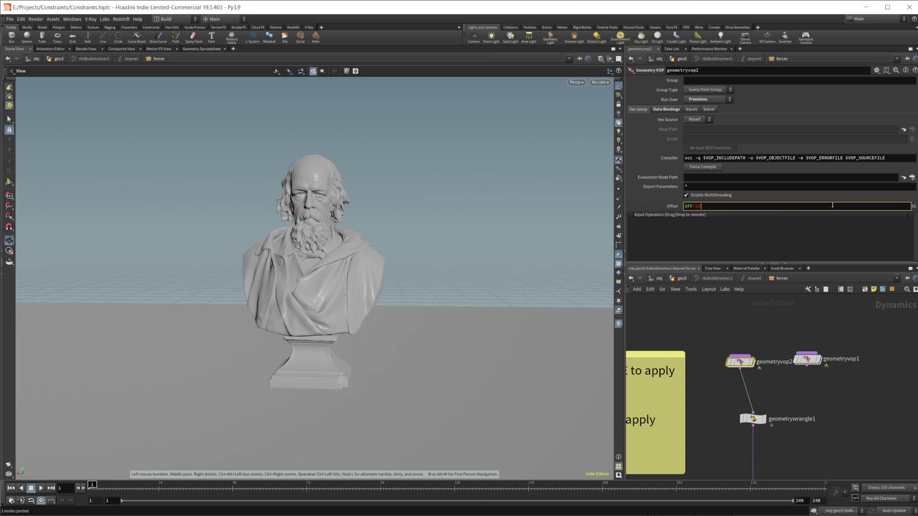
key("ctrl+v")
key("Return")
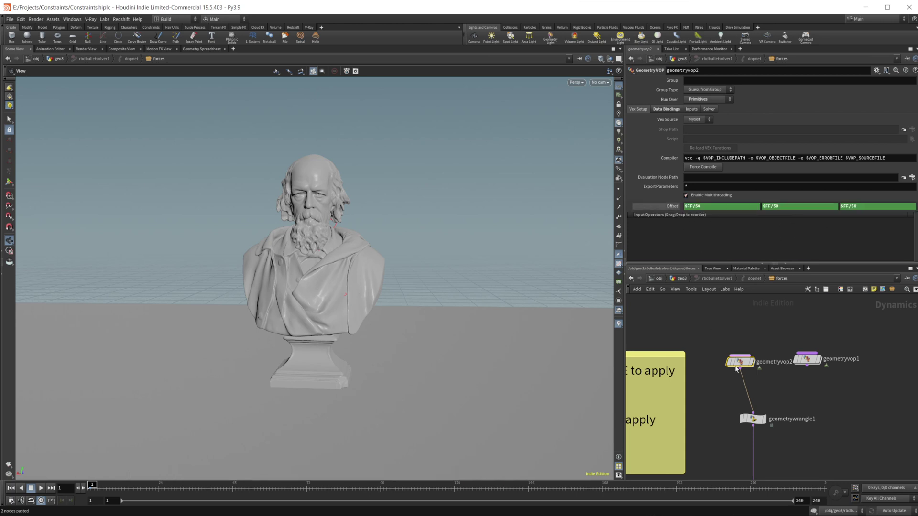
middle_click_drag(809, 407, 798, 373)
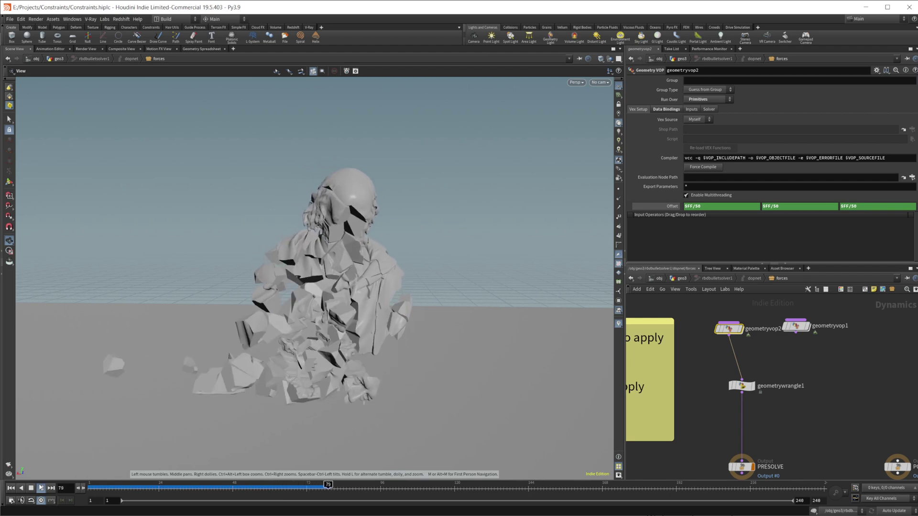
In geo3, connect the second output of rbdbulletsolver1 to null1 and display null1.
left_click(681, 278)
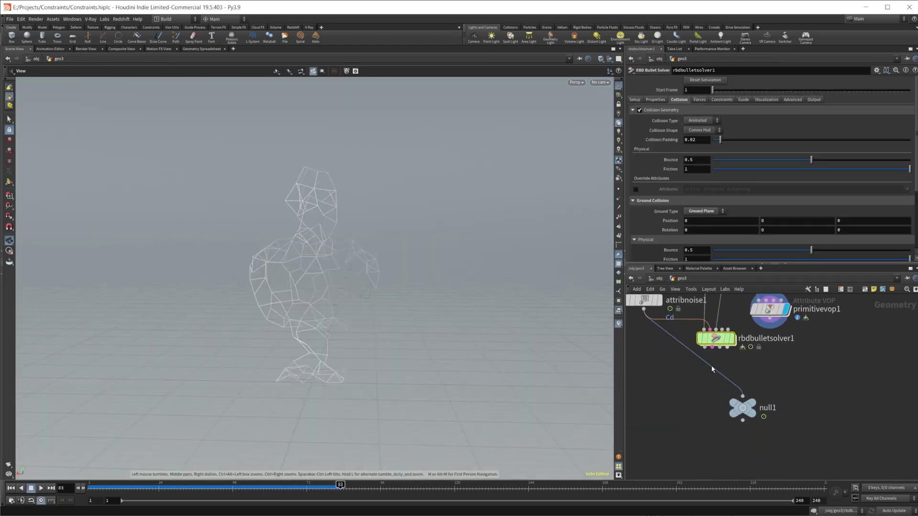
left_click_drag(715, 363, 743, 404)
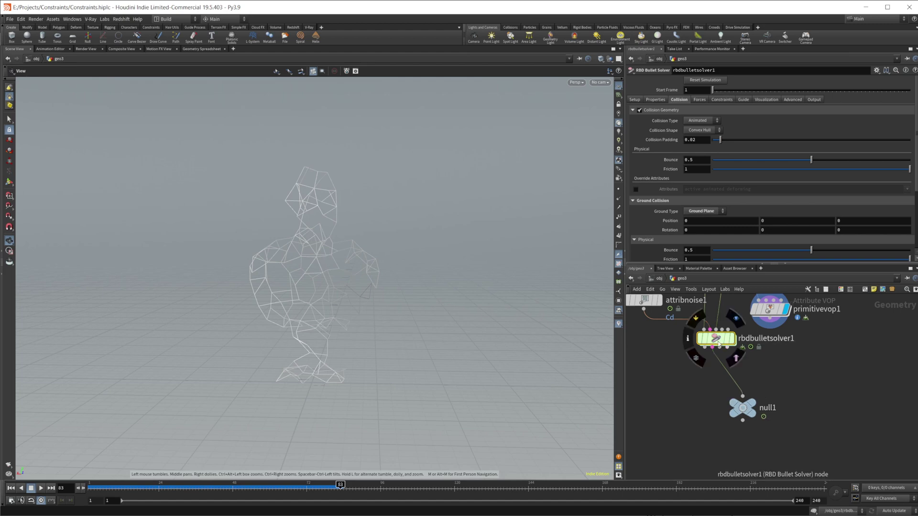
left_click(749, 414)
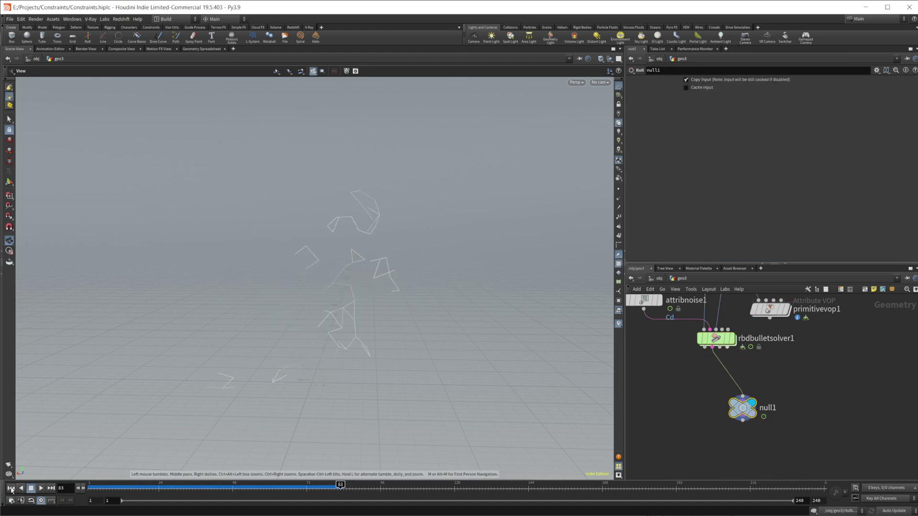
Play the null1 constraints from the first frame, and replay from the first frame with rbdbulletsolver1 displayed.
left_click(11, 489)
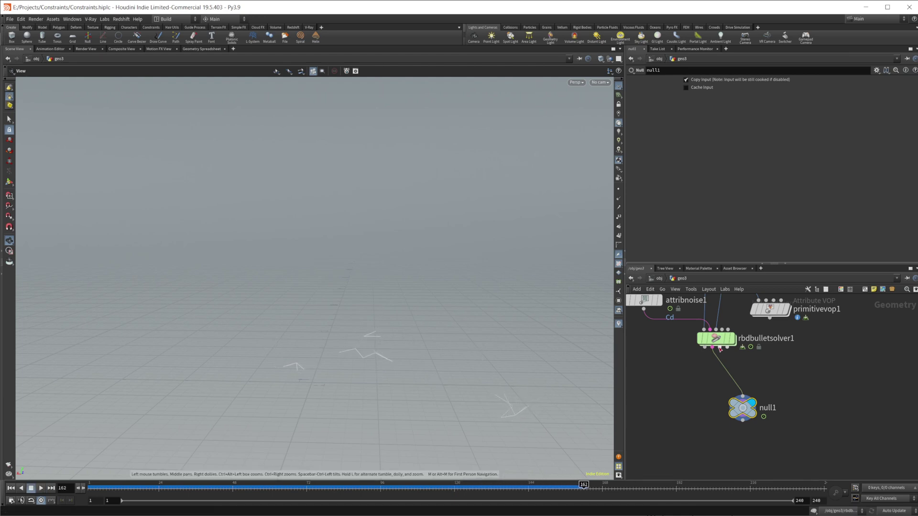
mouse_move(730, 330)
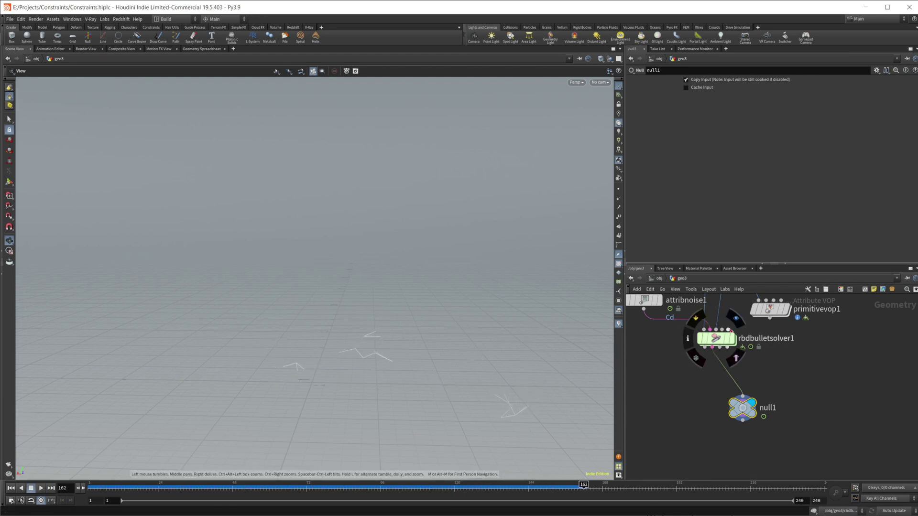
left_click(10, 489)
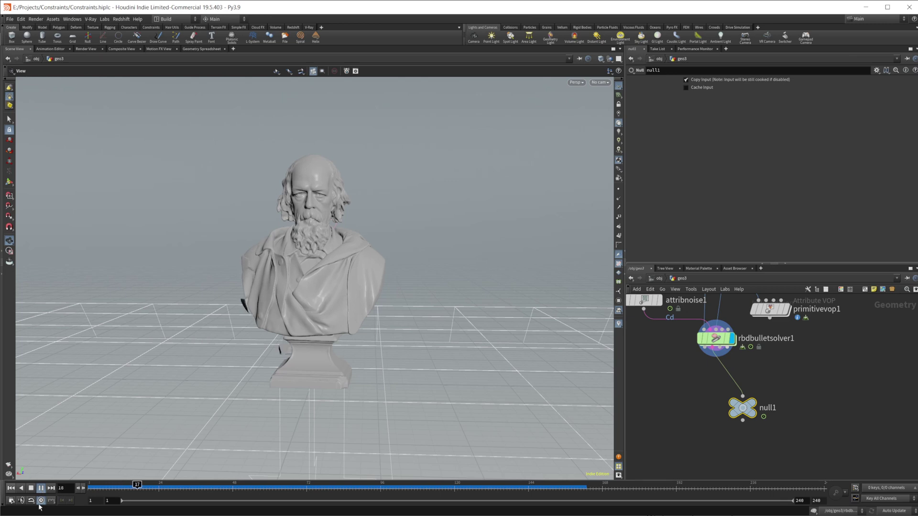